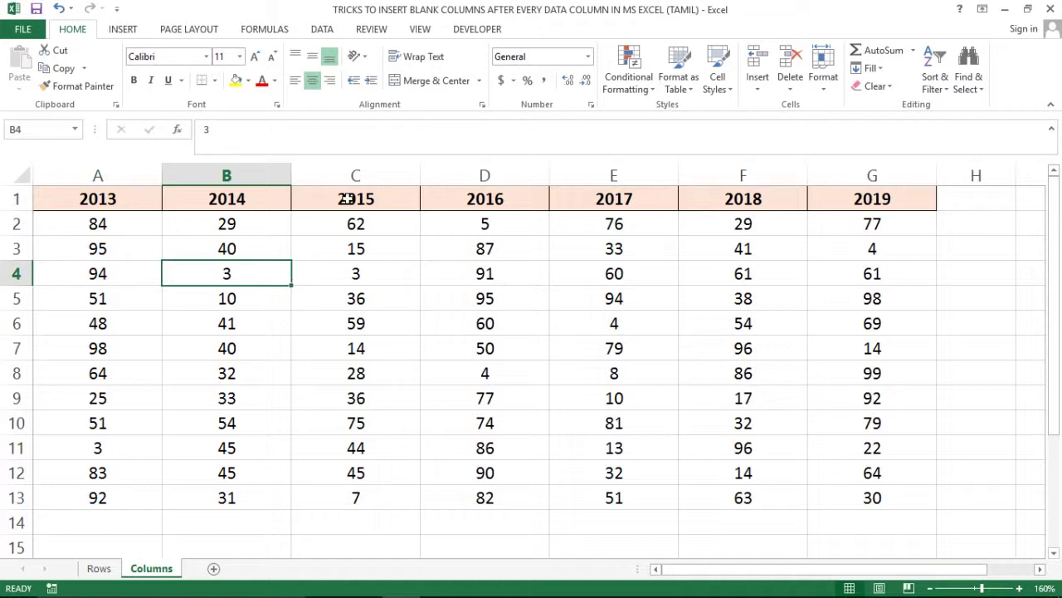
Step: Review the Columns sheet's 2014 and 2015 columns and rows 3 to 5
click(352, 168)
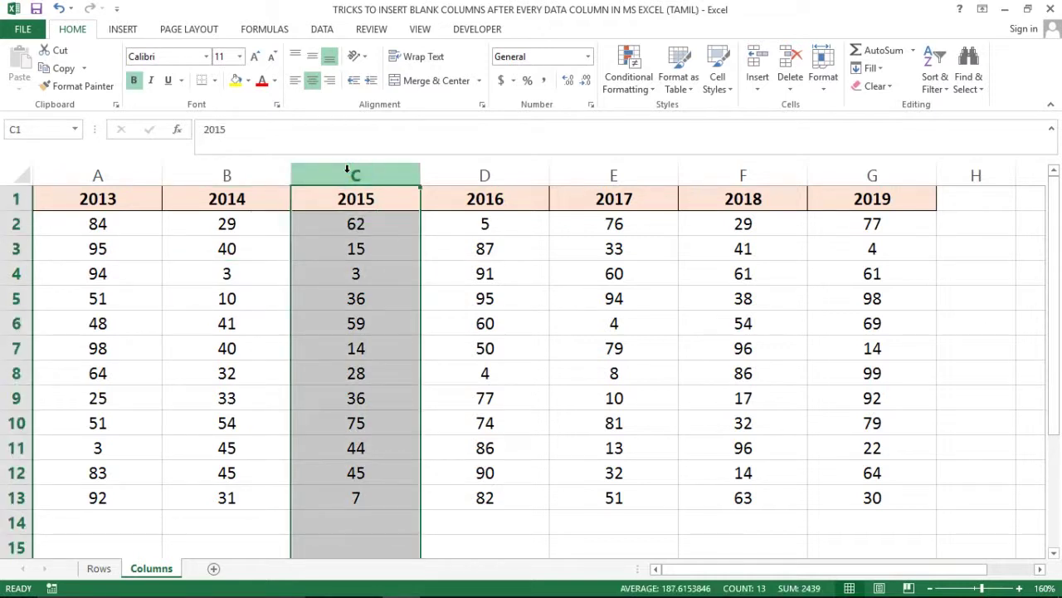
click(272, 247)
click(376, 244)
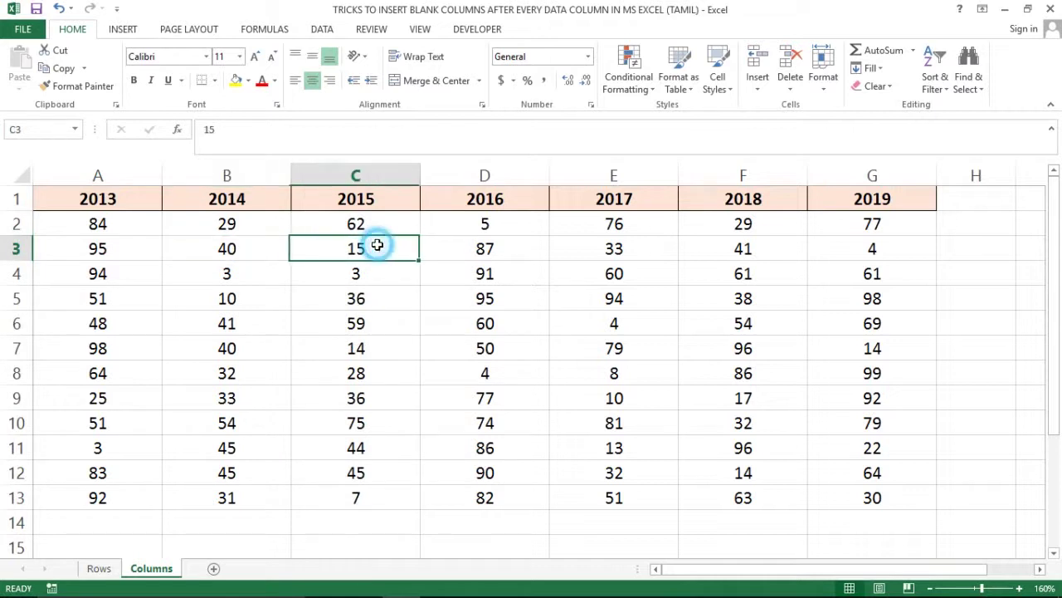
click(21, 247)
click(18, 273)
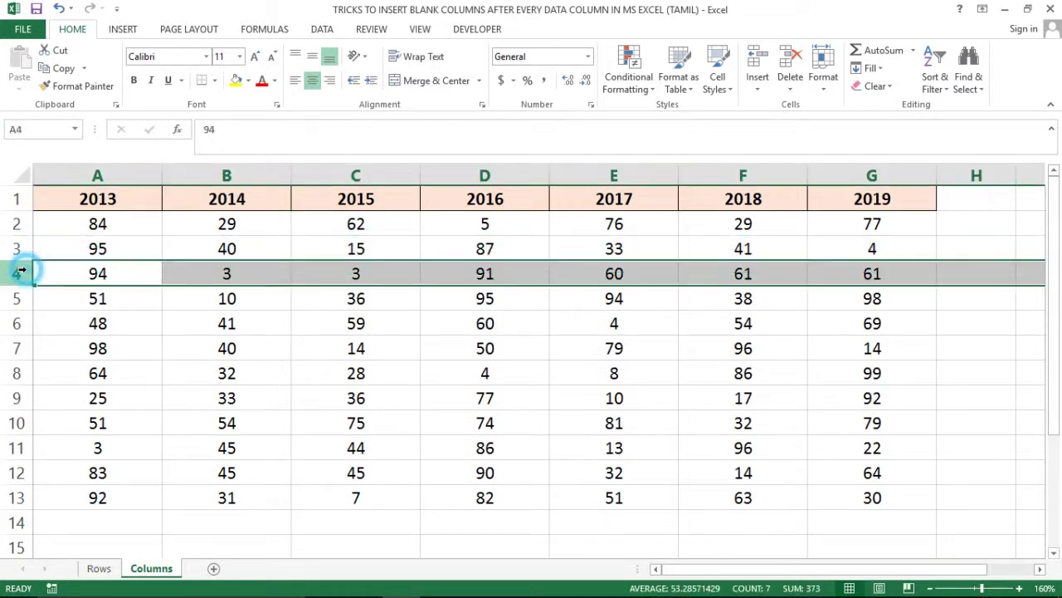
click(17, 301)
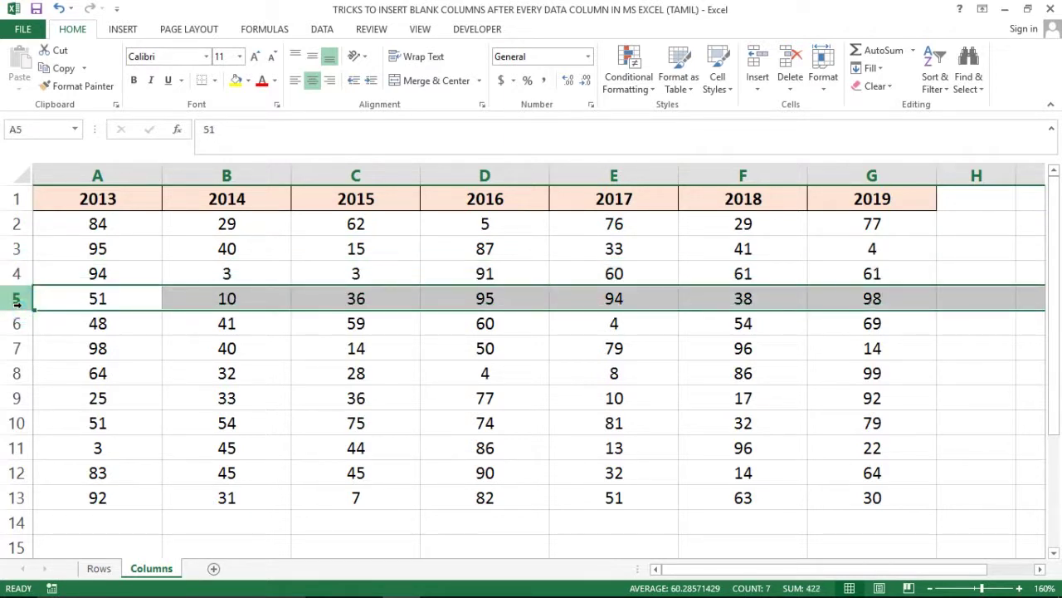
click(101, 343)
Step: Check values in cells B2, B3, C4 and the 2015–2016 columns, then go to the Rows sheet
click(179, 257)
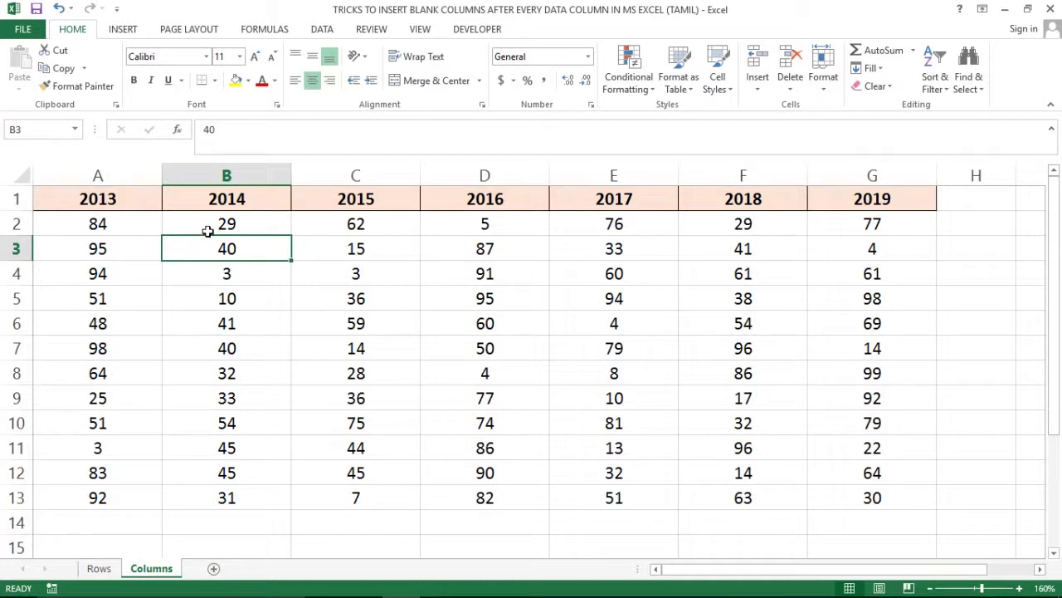
click(208, 228)
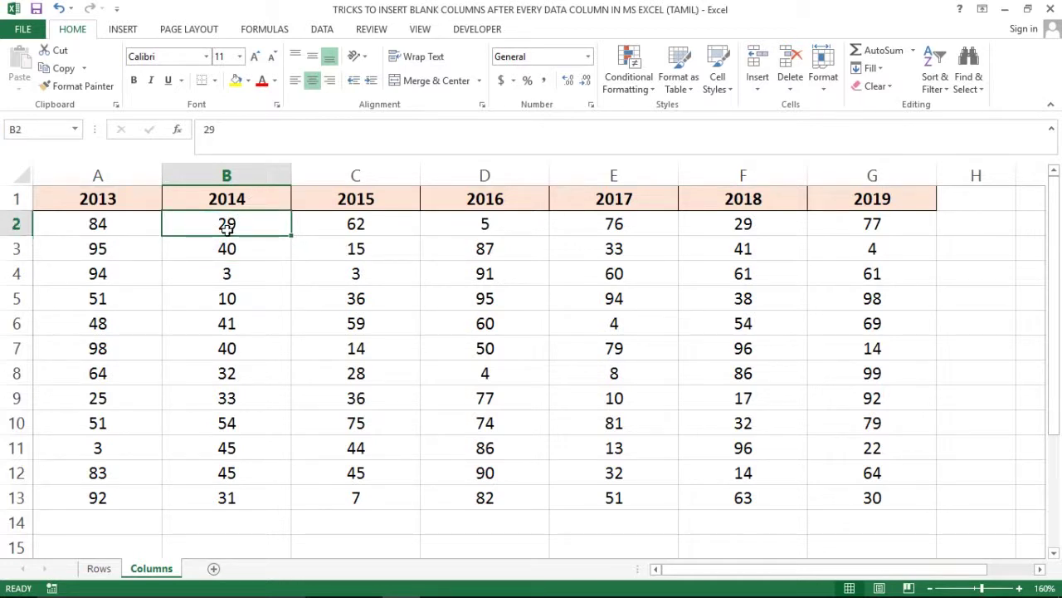
click(347, 240)
click(346, 172)
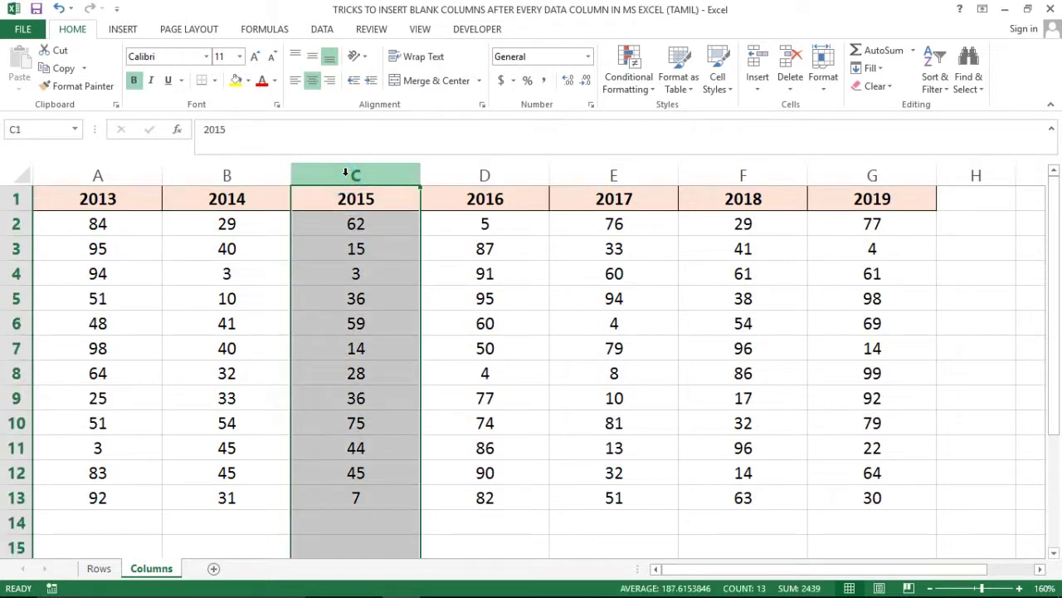
click(410, 221)
click(459, 240)
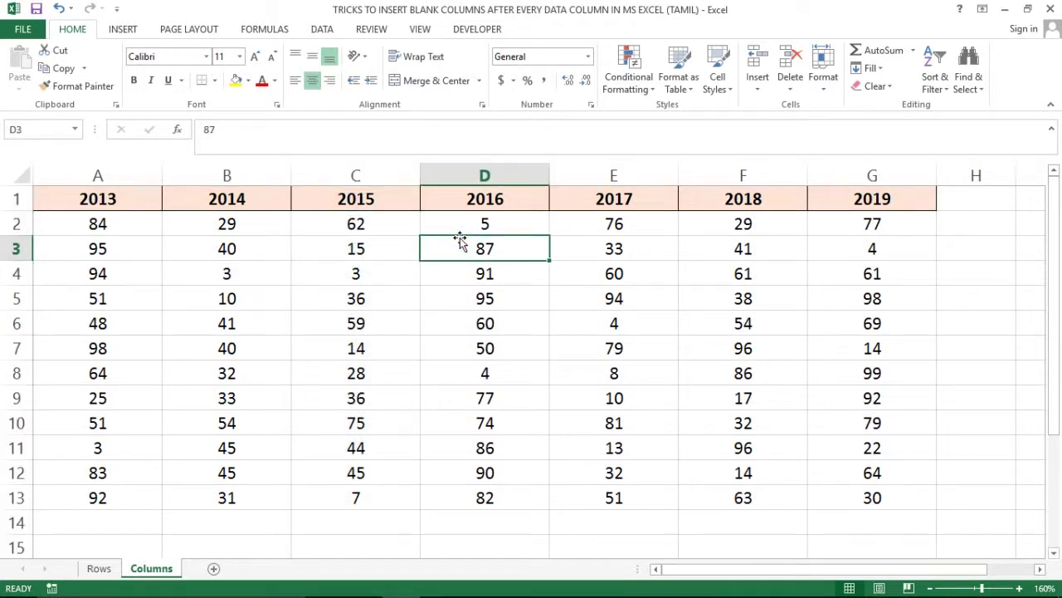
click(310, 281)
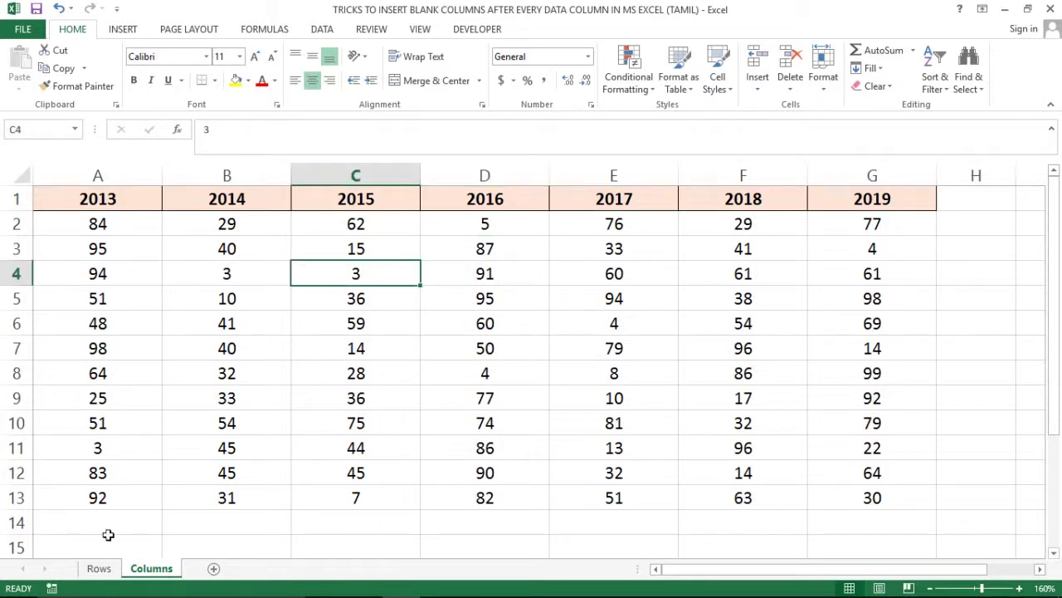
click(99, 570)
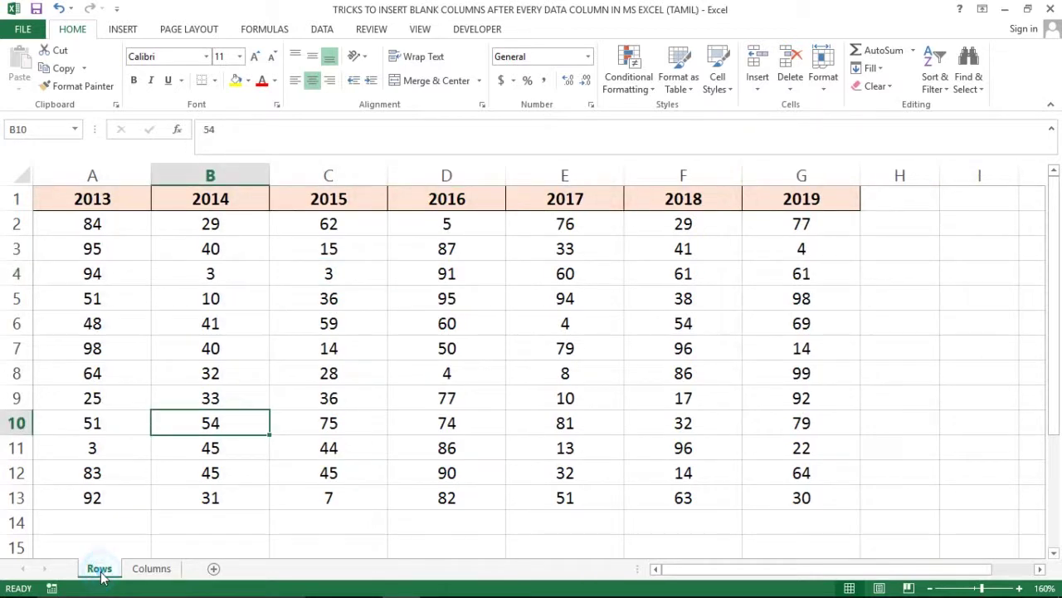
Step: Select the Rows sheet's full 2013–2019 table to gauge its extent
click(111, 332)
click(103, 178)
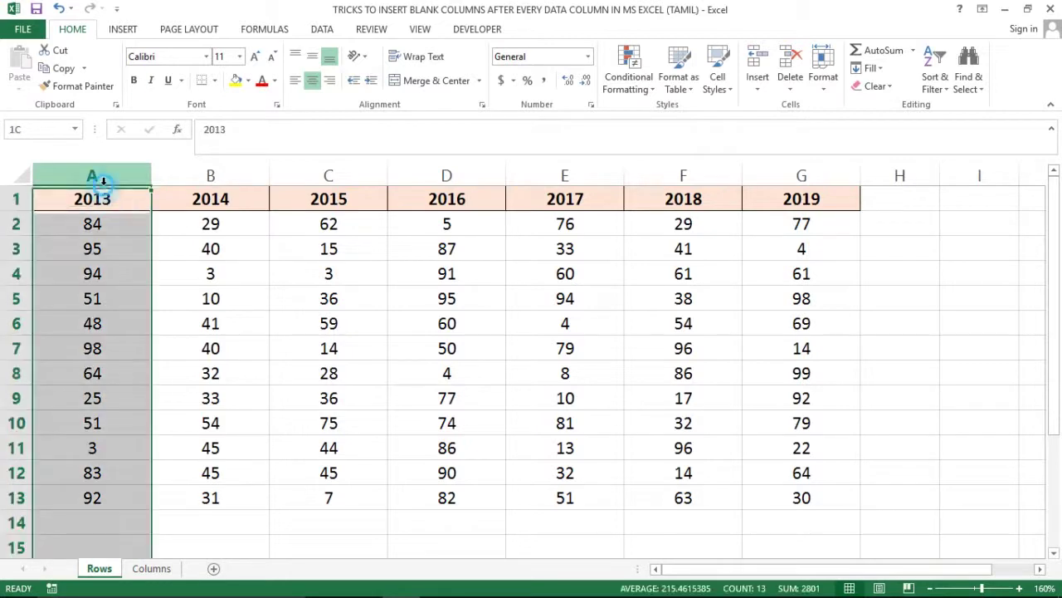
key(Up)
key(ctrl+shift+Right)
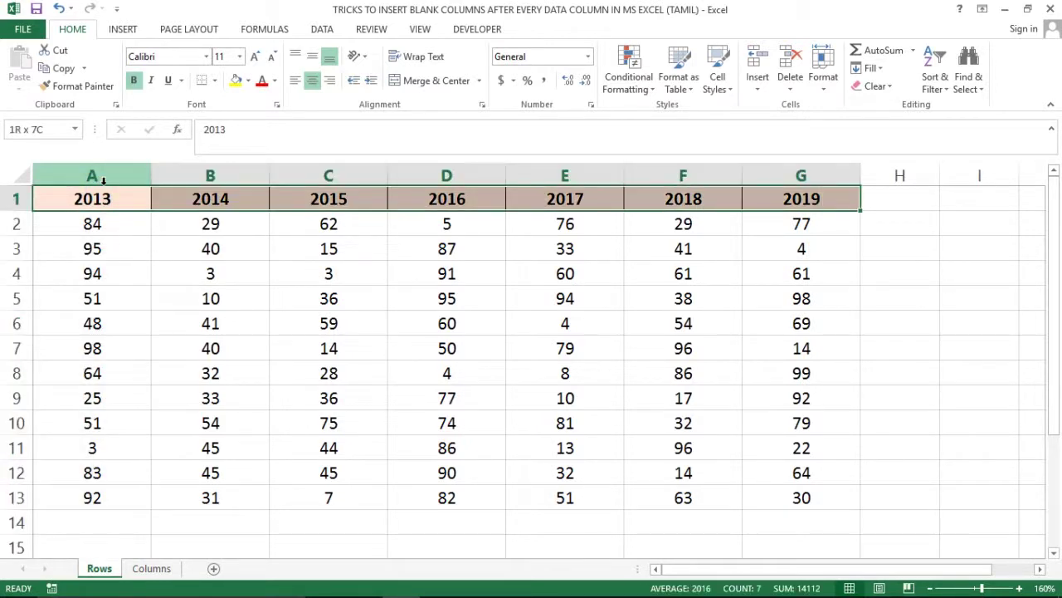
key(ctrl+shift+Down)
key(Up)
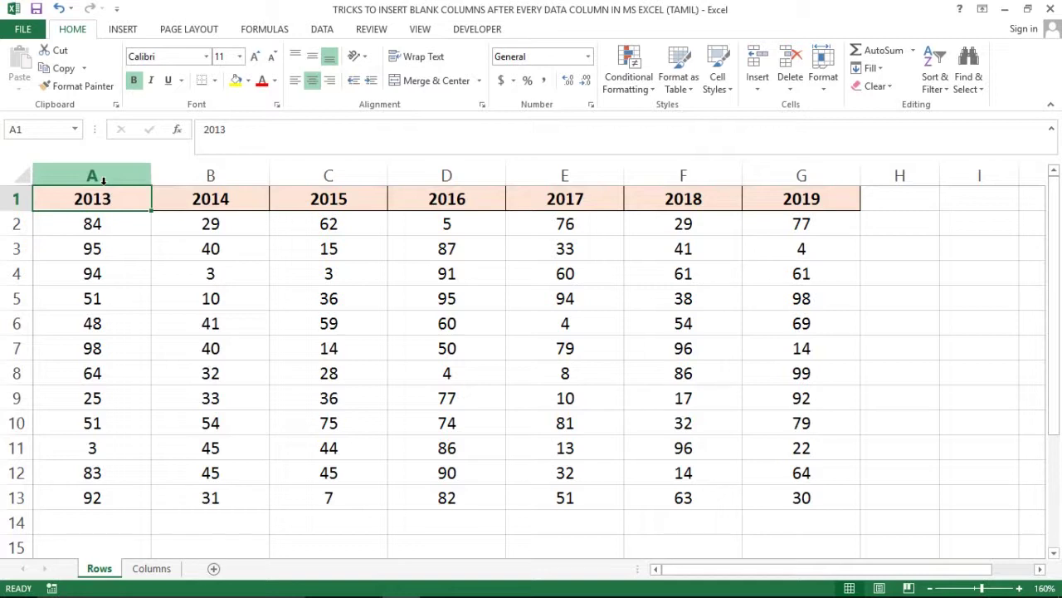
Step: Recheck the Columns sheet's 2013–2016 columns, then select column A on the Rows sheet
click(154, 570)
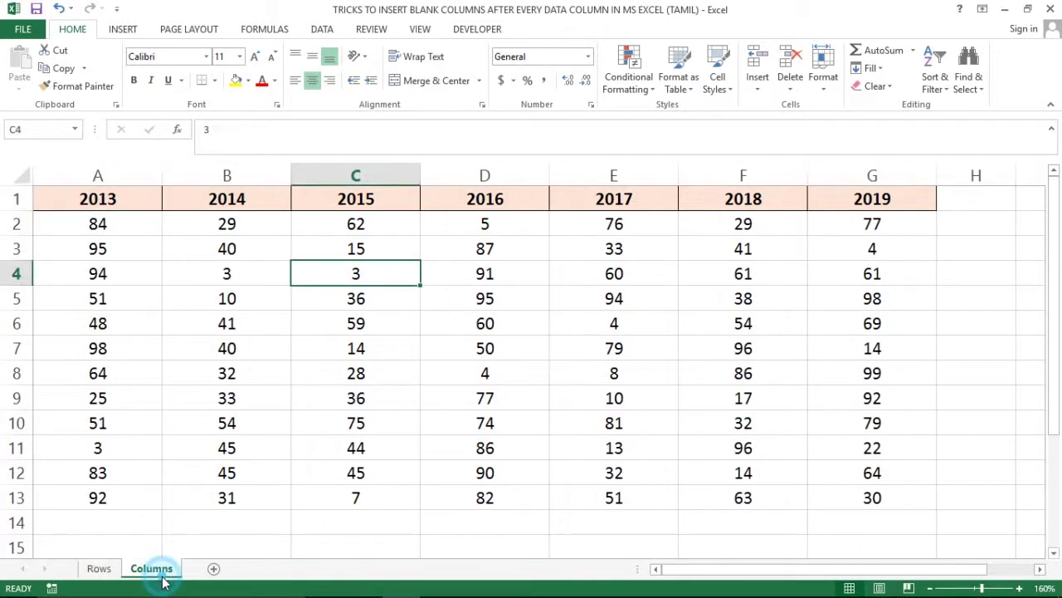
click(147, 407)
click(242, 175)
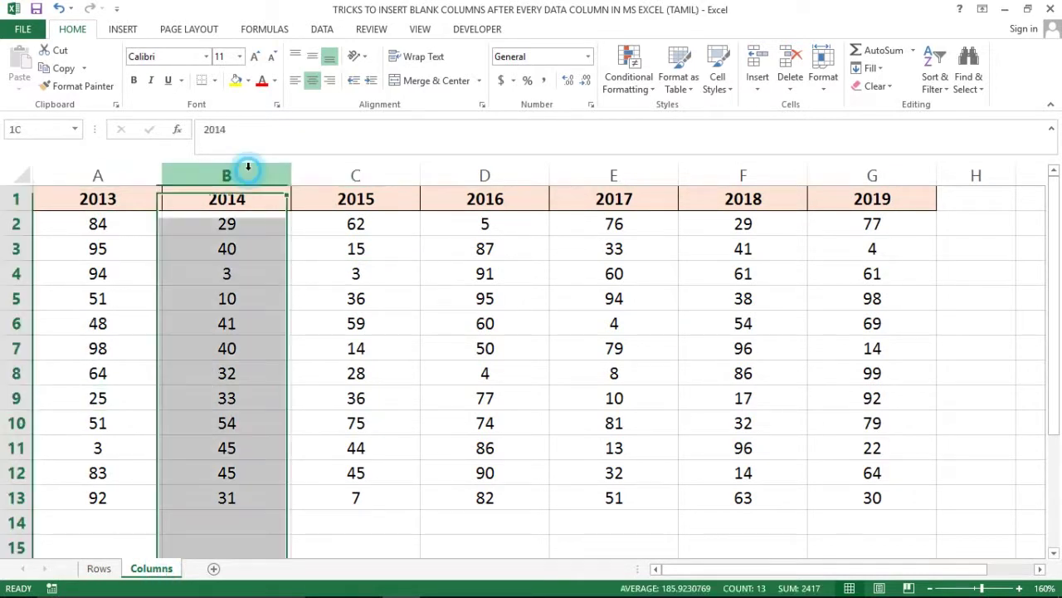
click(375, 177)
click(498, 179)
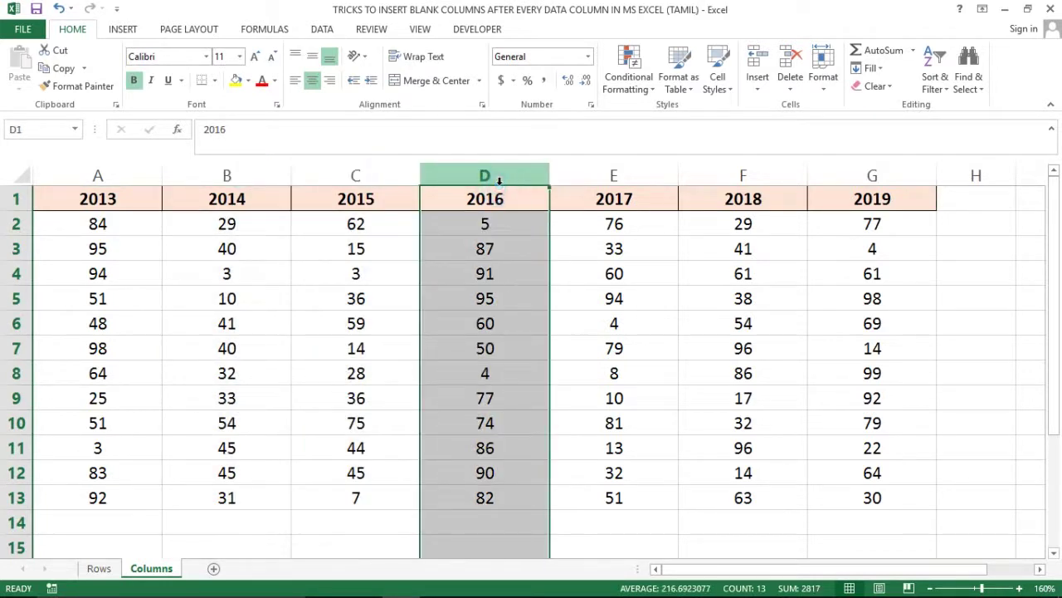
click(359, 274)
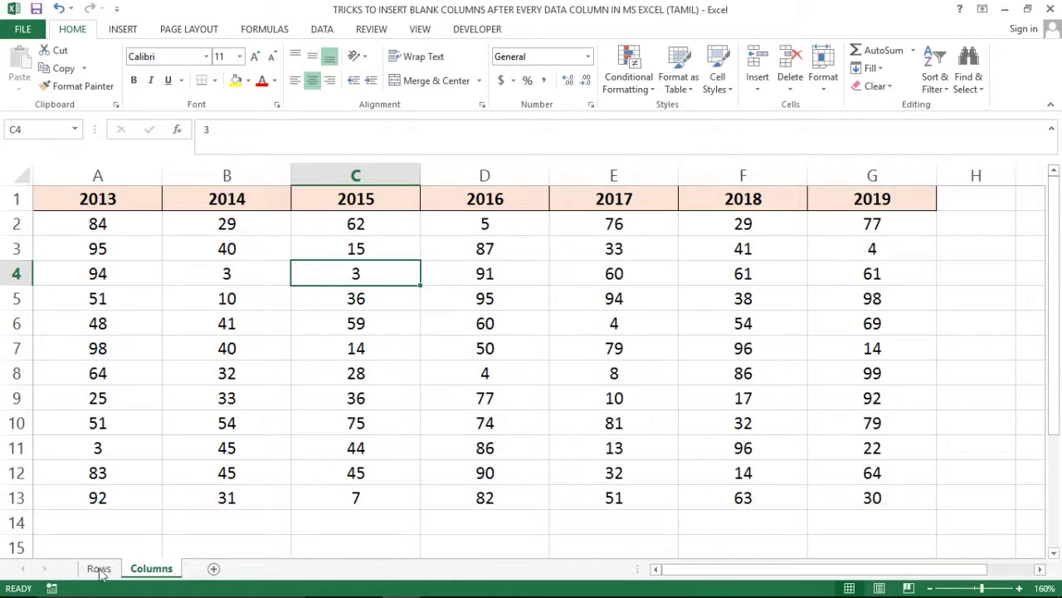
click(213, 445)
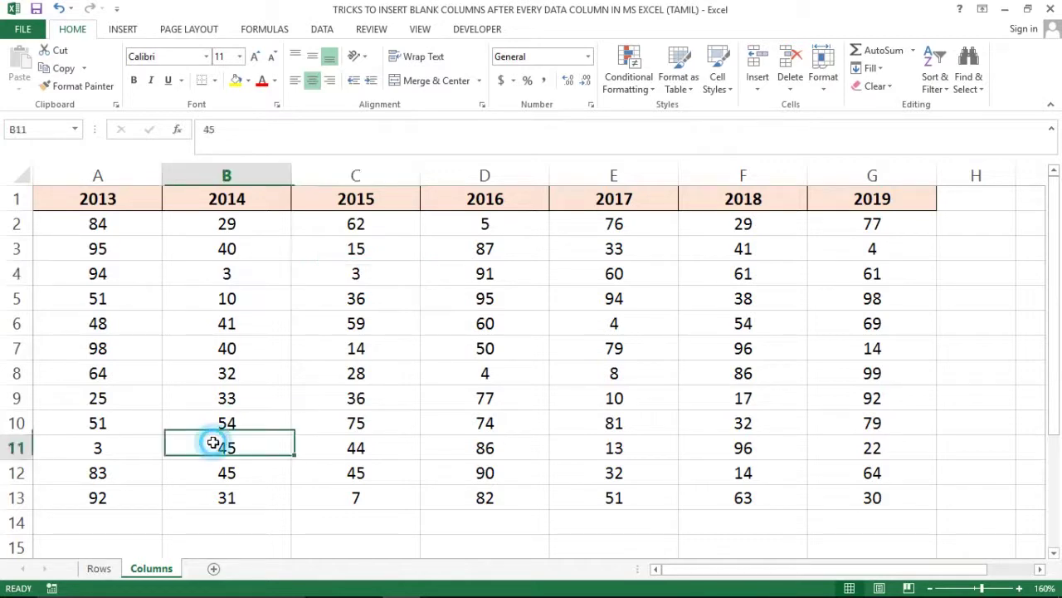
click(100, 570)
click(105, 304)
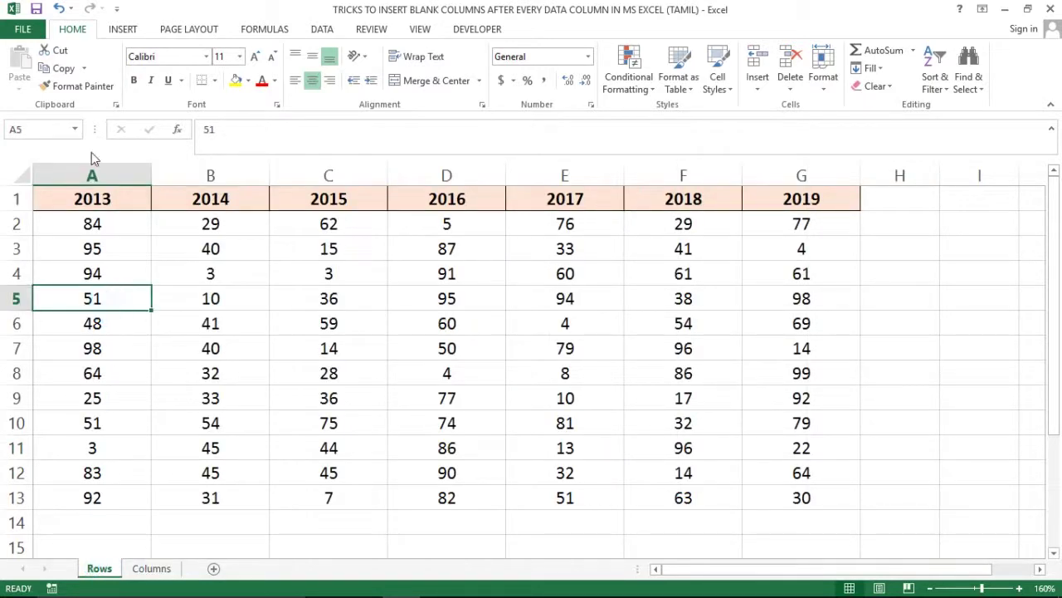
click(86, 166)
Step: Insert a blank column A, enter 1 and 2 in A2:A3, and fill the series to A13
key(ctrl+shift+plus)
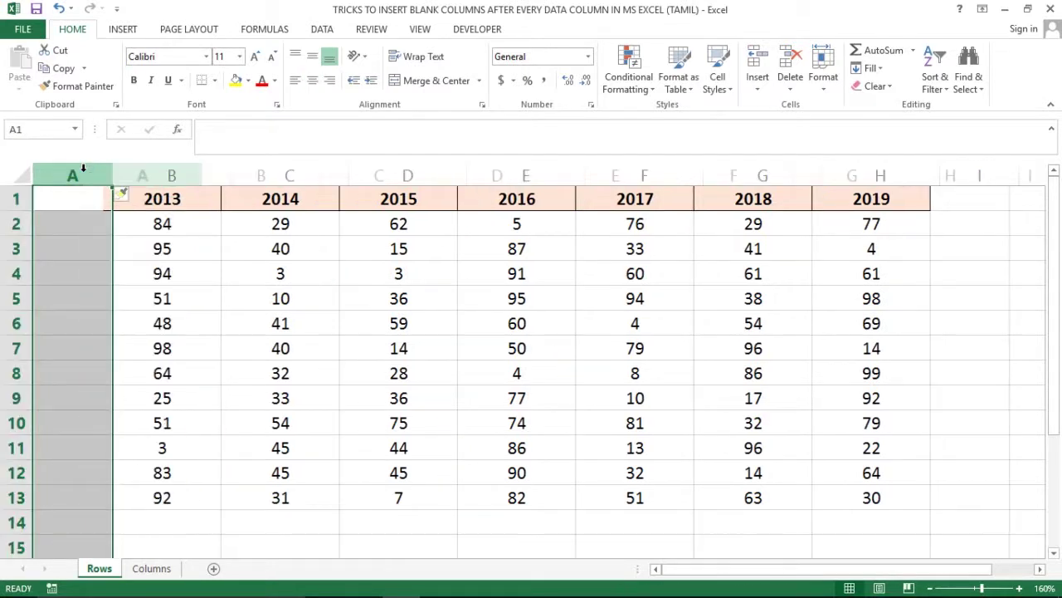
click(91, 225)
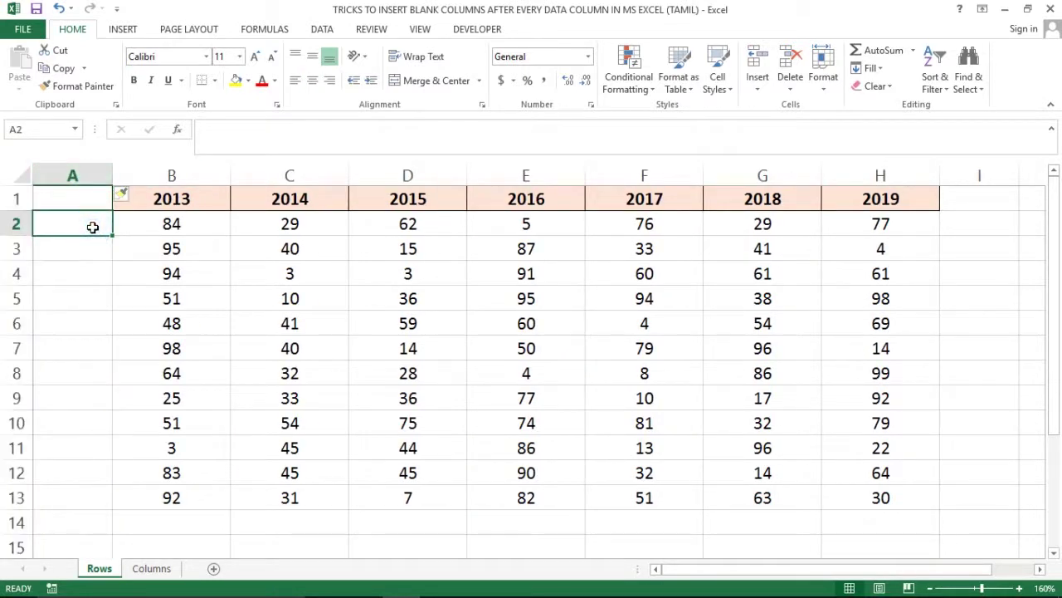
text(1)
key(Return)
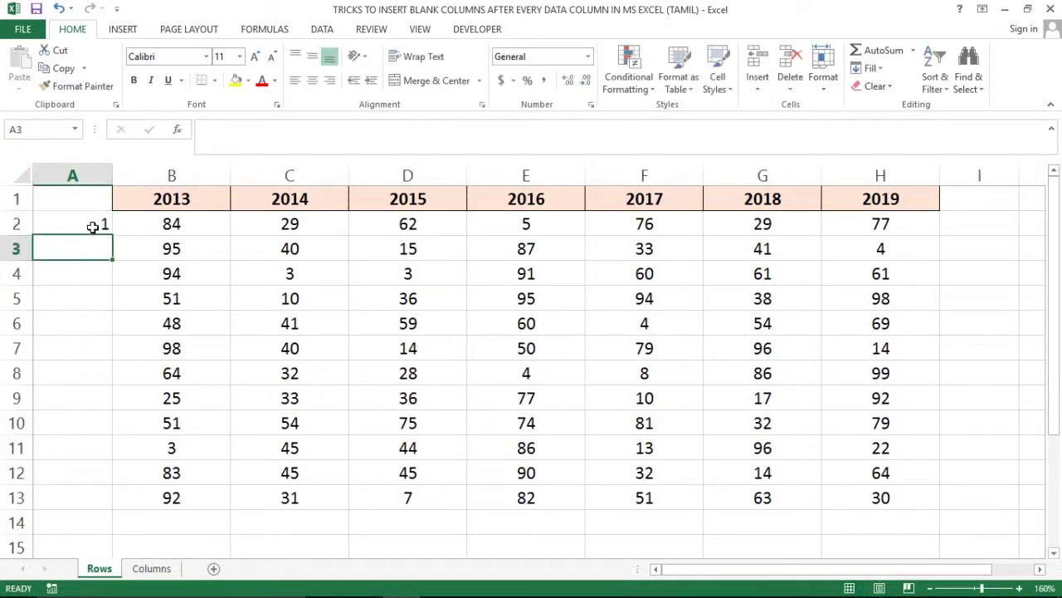
text(2)
key(Return)
click(91, 225)
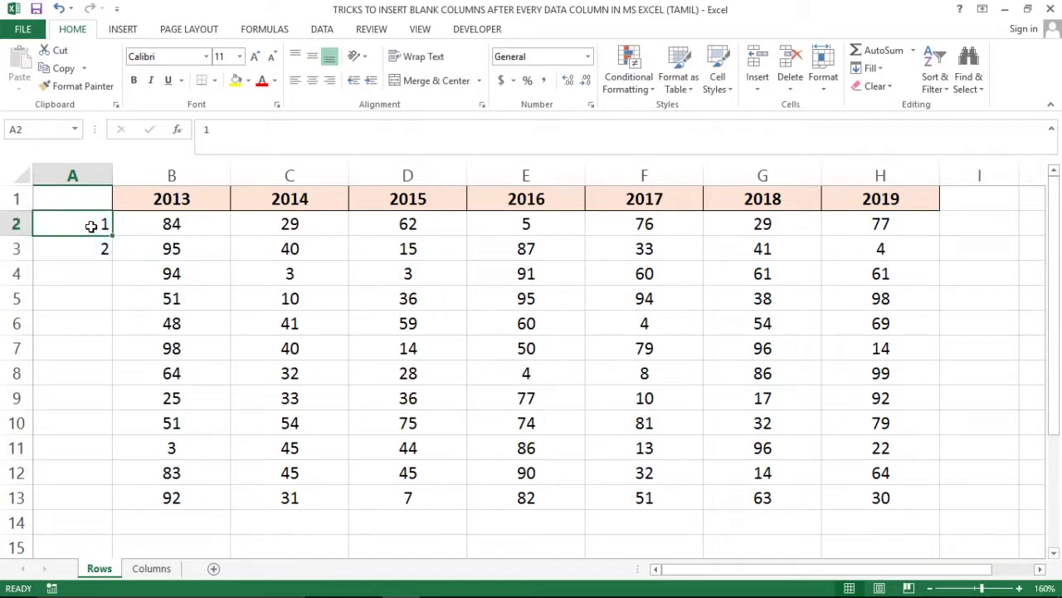
key(shift+Down)
double_click(113, 261)
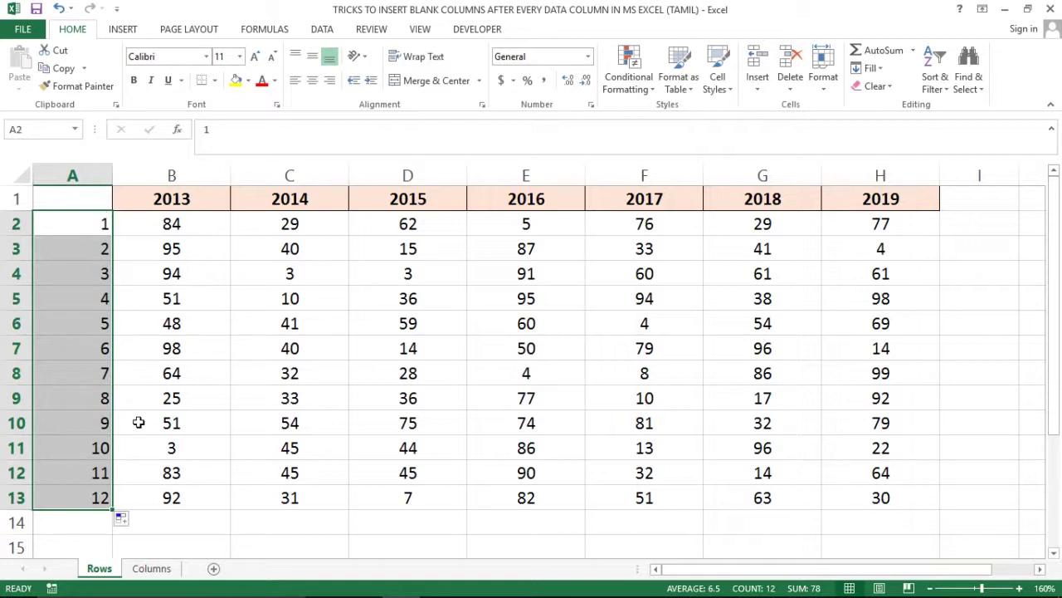
click(105, 239)
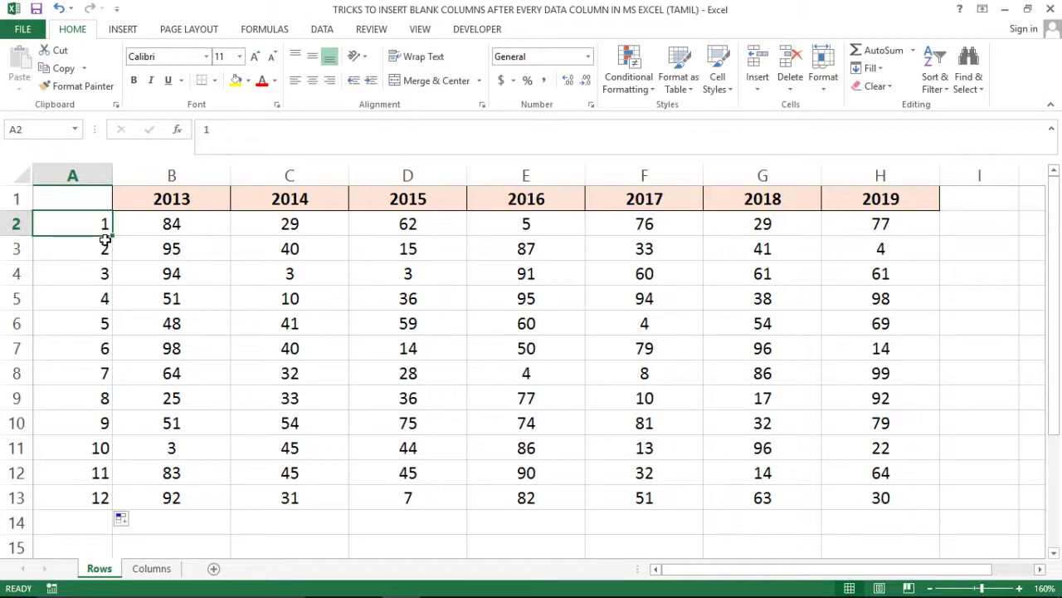
Step: Copy helper numbers 1–12 and paste a second run into A14:A25
key(Down)
key(Right)
key(Right)
key(Right)
key(Left)
key(Left)
key(Left)
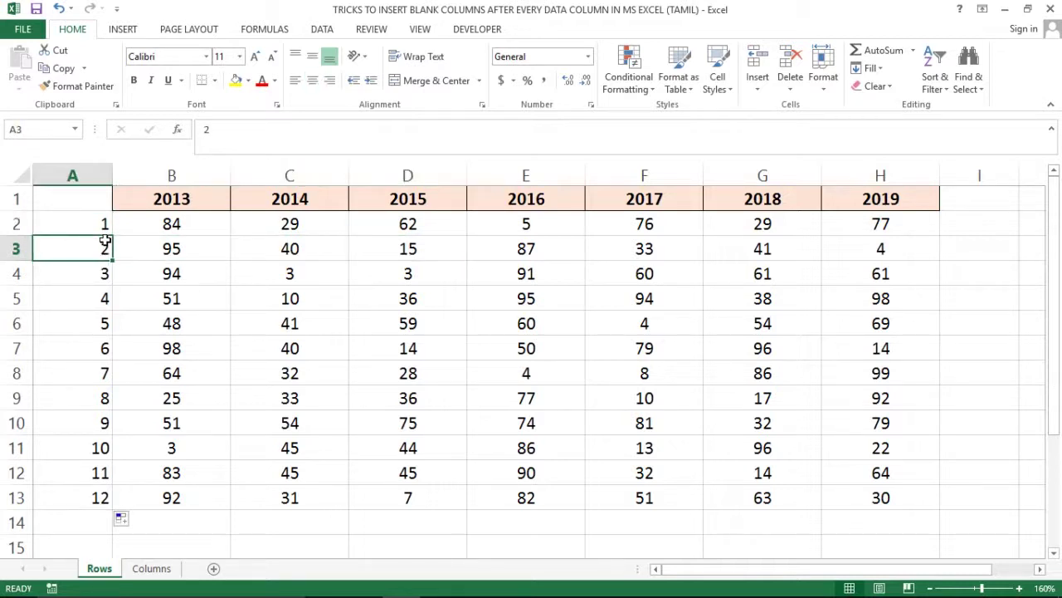
key(Up)
key(ctrl+shift+Down)
key(ctrl+c)
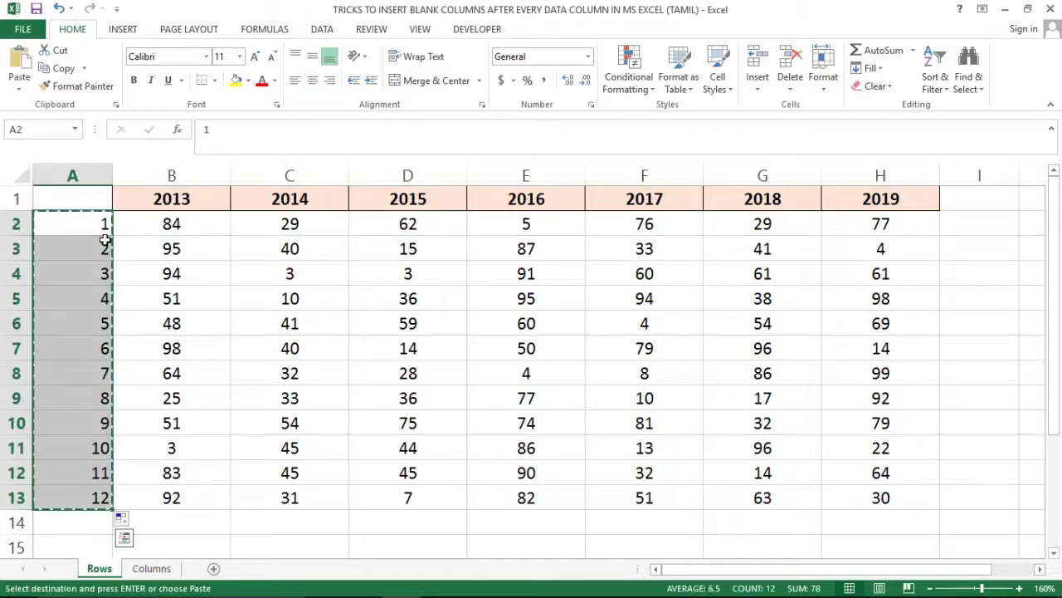
key(ctrl+Down)
key(Down)
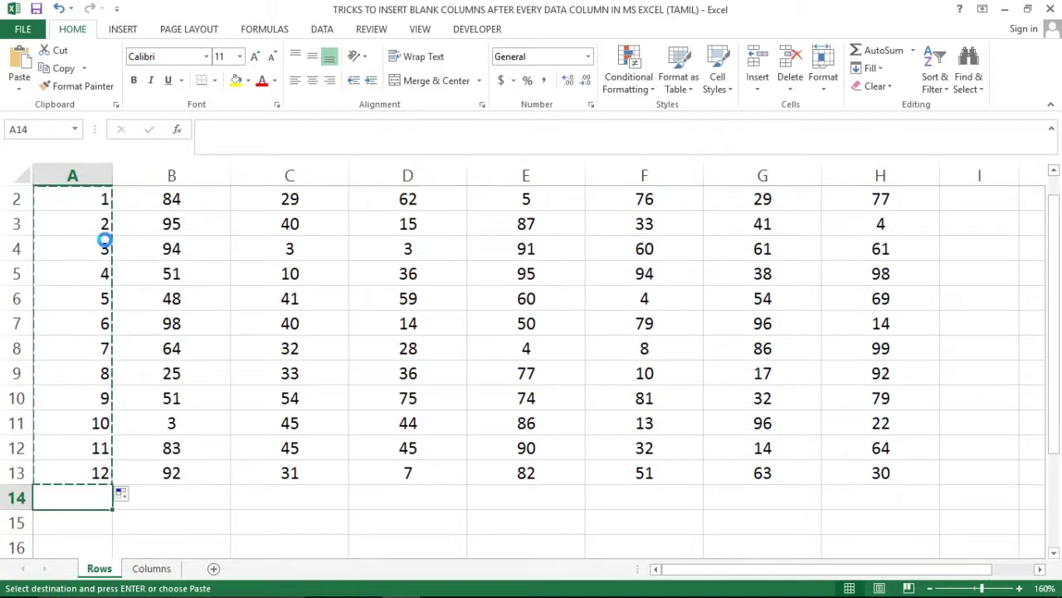
key(ctrl+v)
Step: Select A2:H25 and open the Sort dialog with Alt+D+S
key(ctrl+Home)
key(Down)
key(ctrl+shift+Right)
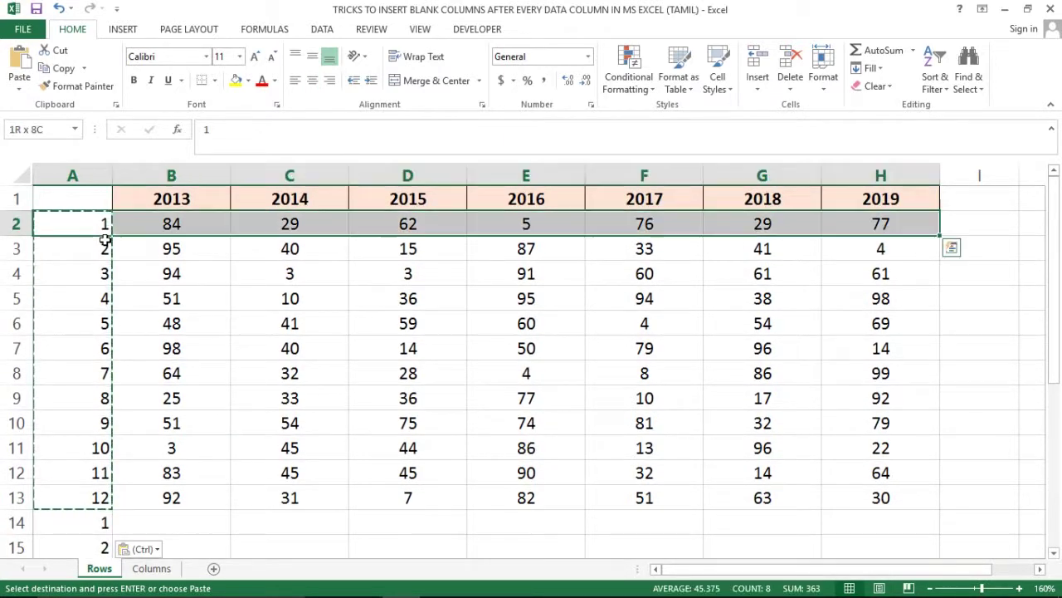
key(ctrl+shift+Down)
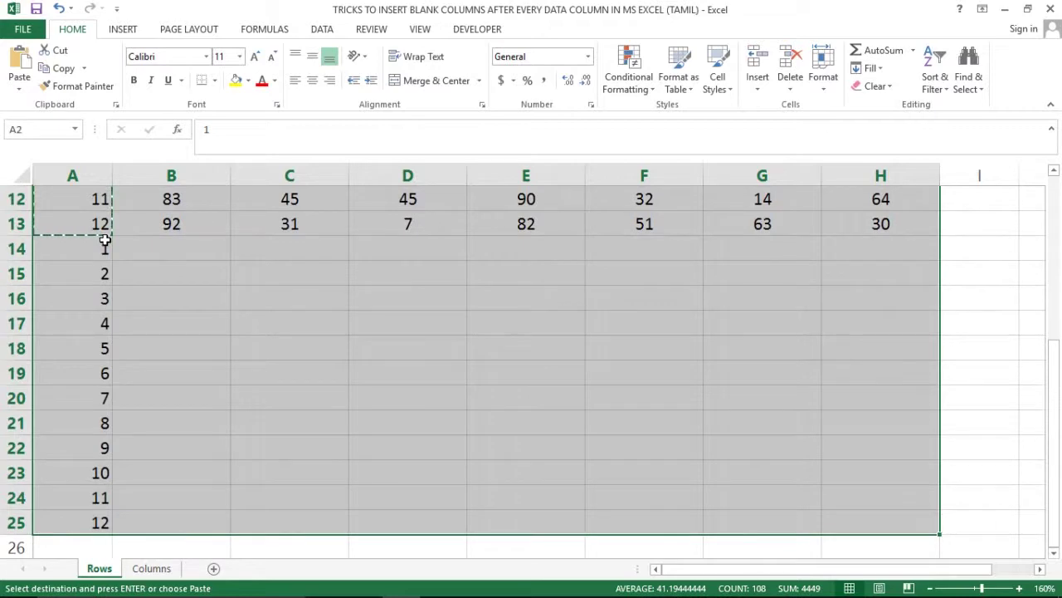
key(alt+d+s)
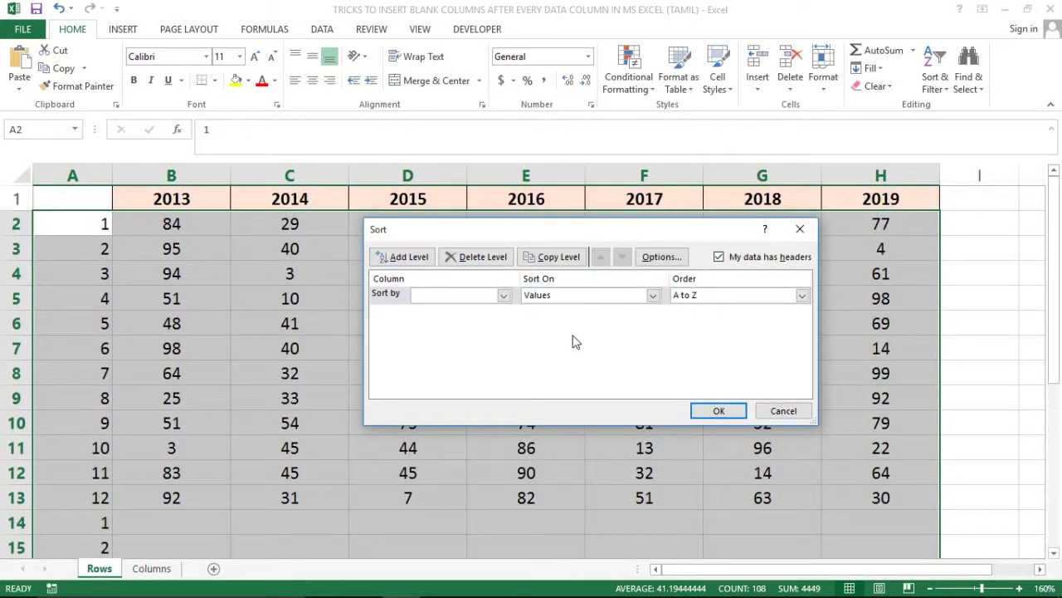
Step: Sort the range from Data > Sort by Column A without headers, smallest to largest
click(782, 410)
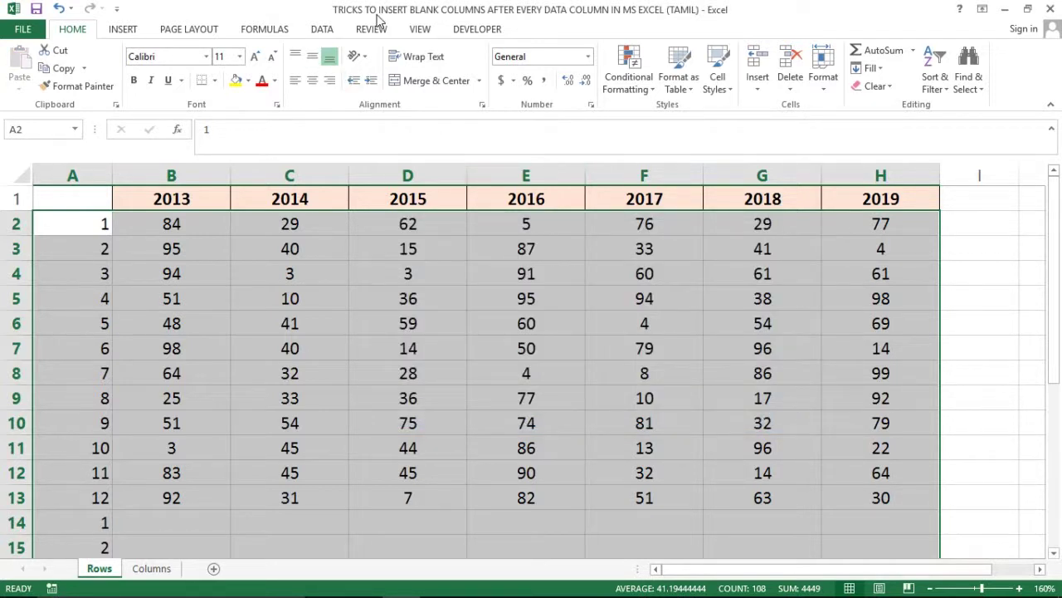
click(324, 29)
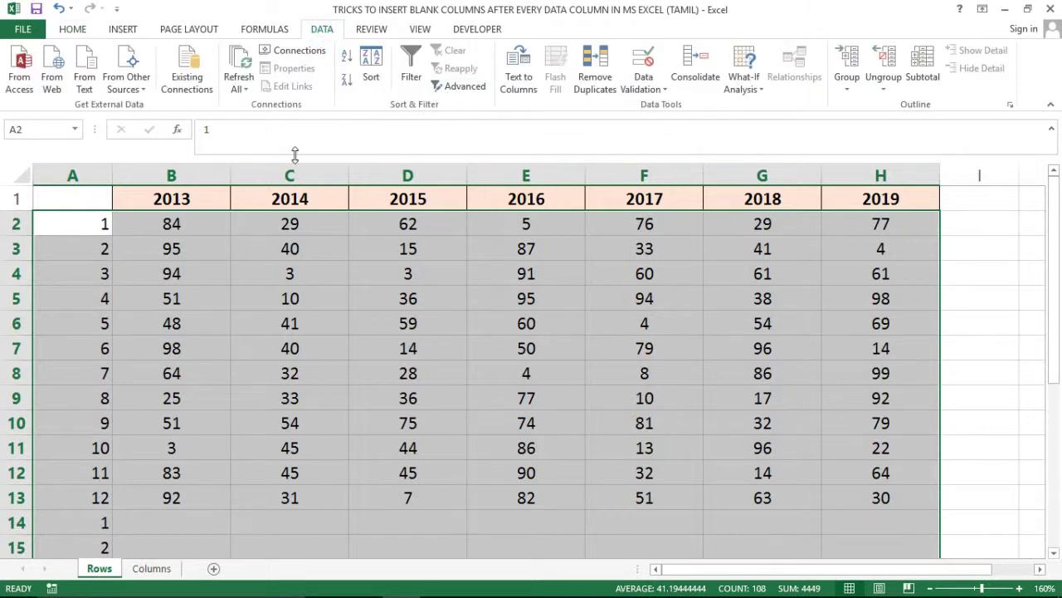
click(372, 73)
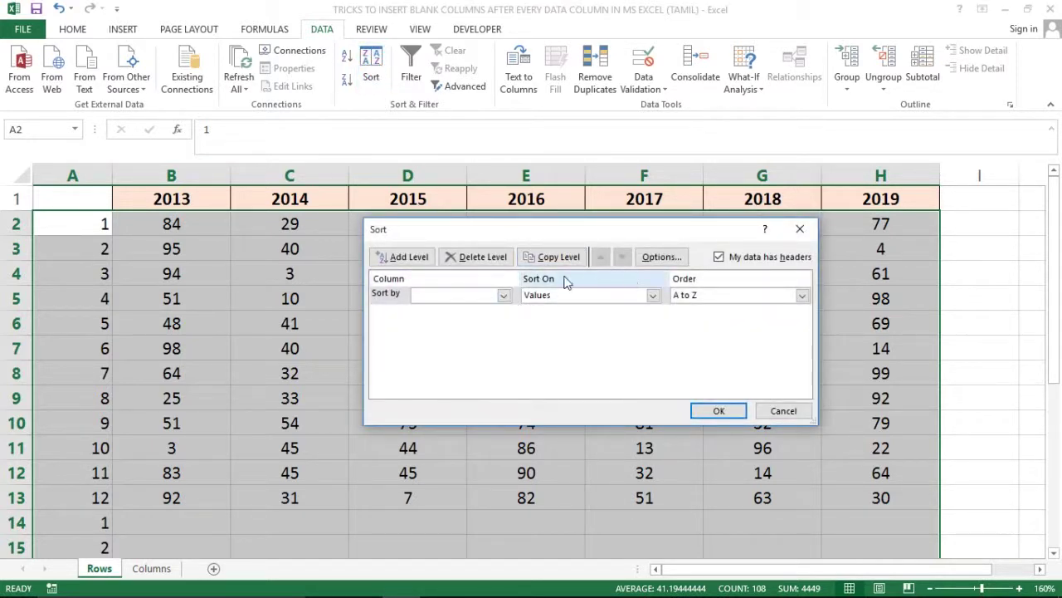
click(718, 257)
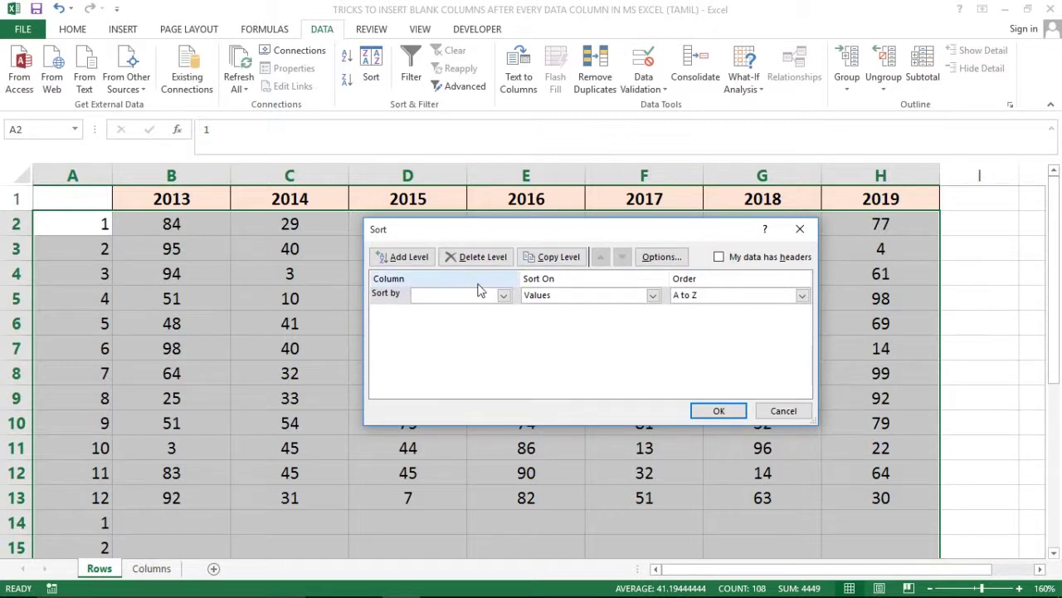
click(503, 296)
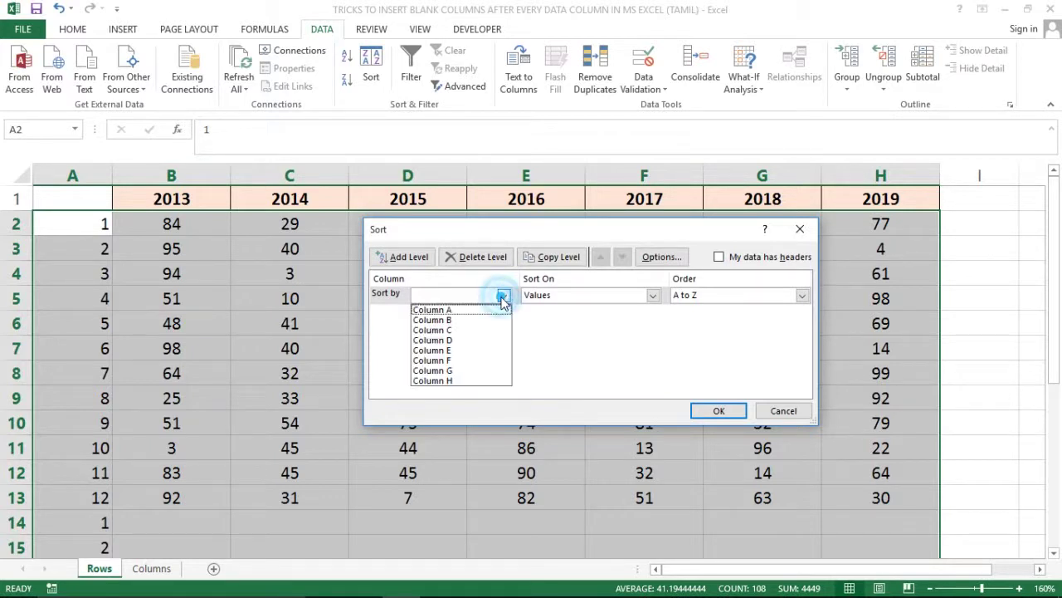
click(455, 309)
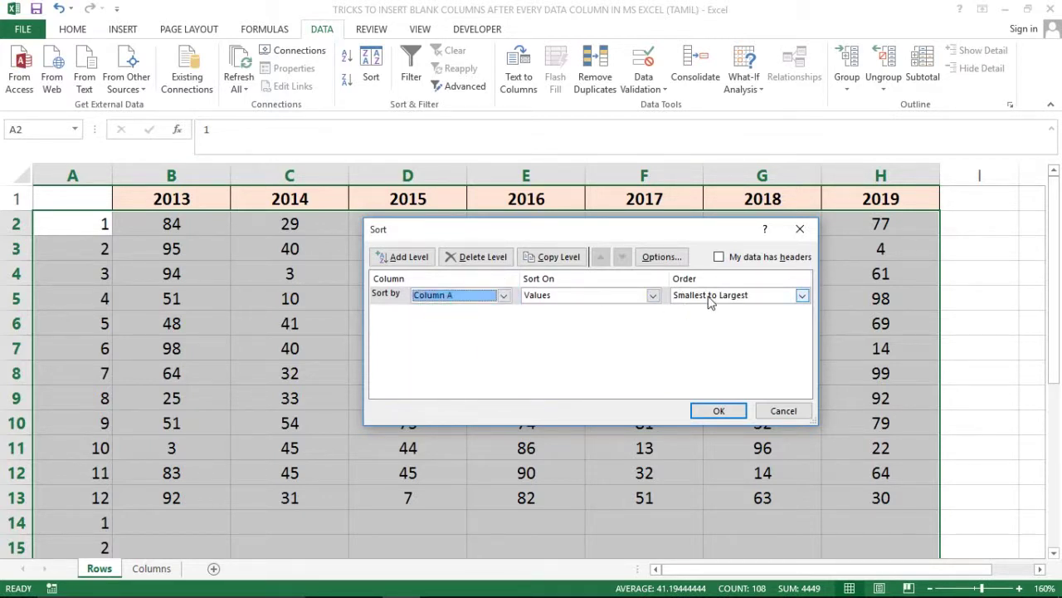
click(720, 410)
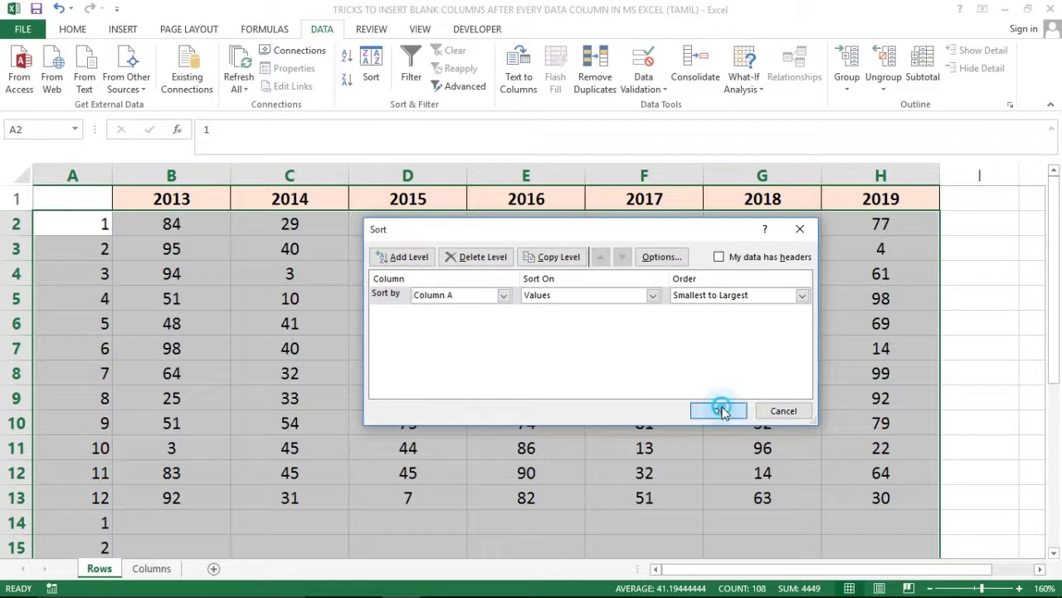
Step: Inspect the sorted result, confirming blank row 3 and the helper numbers in column A
click(115, 244)
click(19, 246)
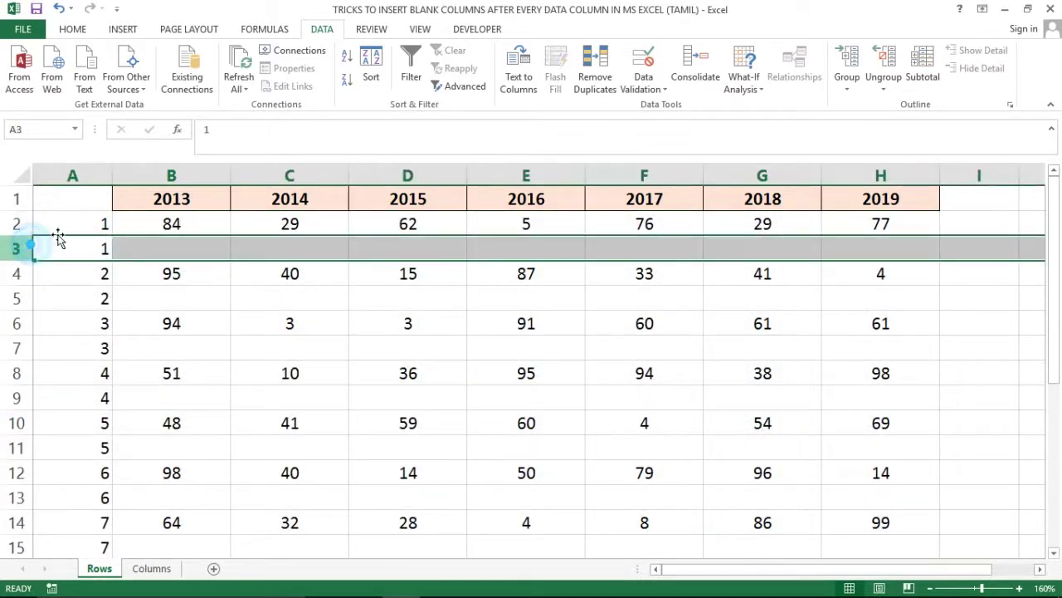
click(103, 222)
click(91, 297)
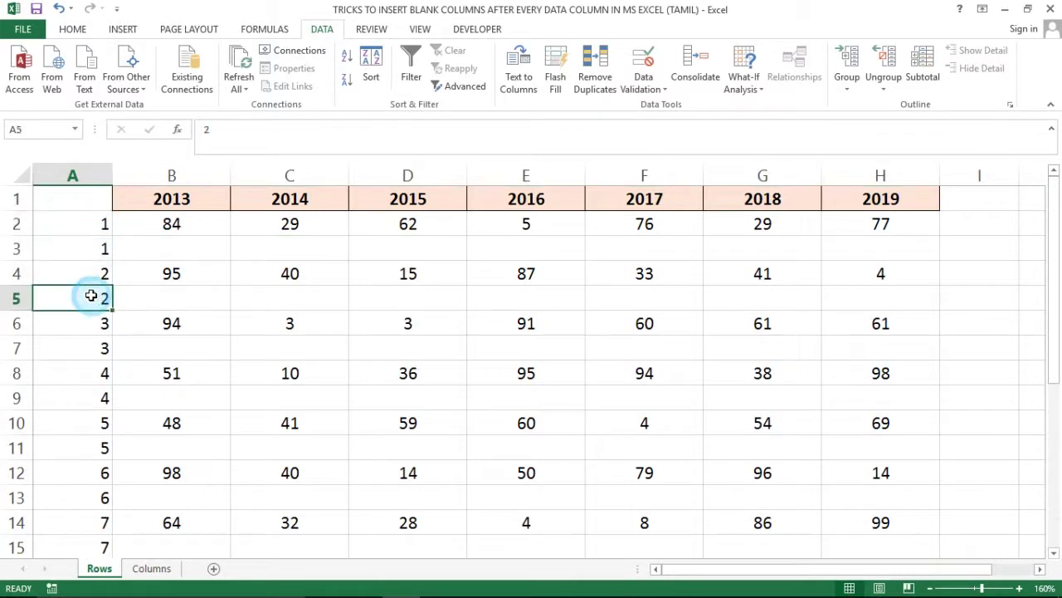
click(104, 227)
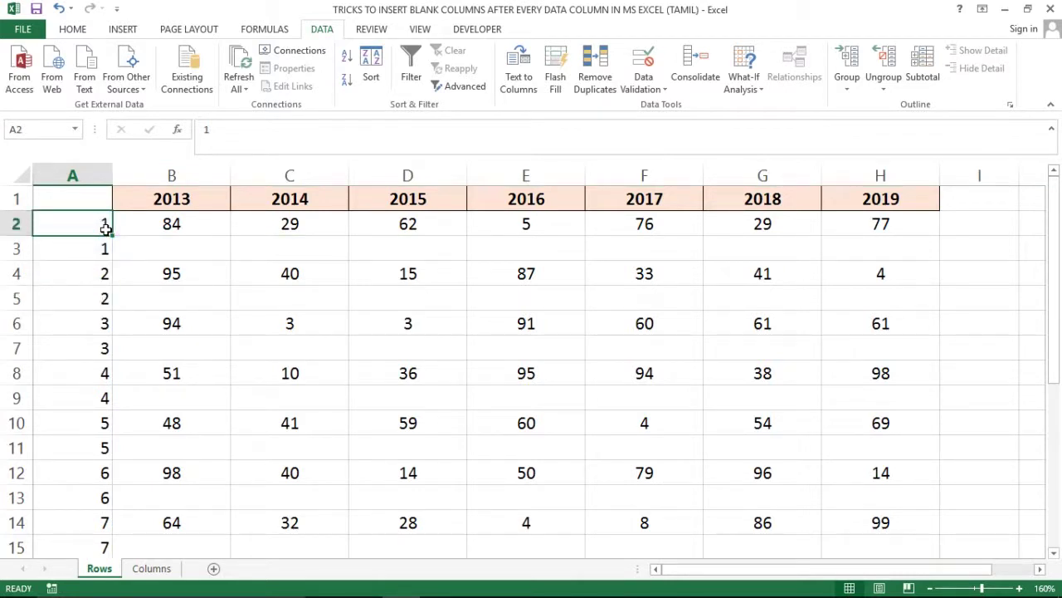
drag(106, 229, 106, 249)
key(Right)
key(Right)
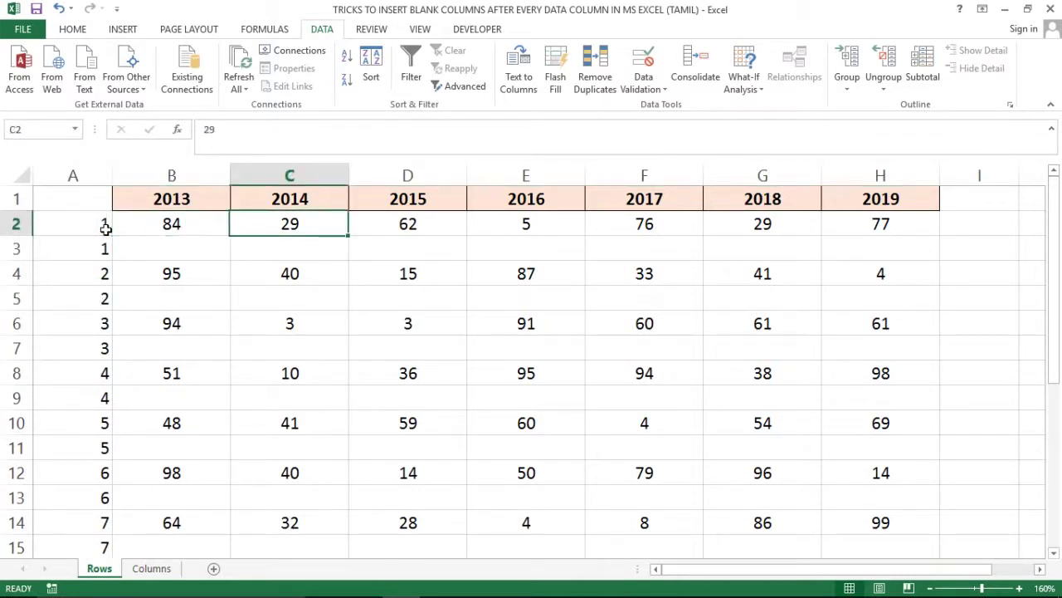
key(Left)
Step: Delete helper column A with Ctrl+Space and Ctrl+minus
key(Left)
key(ctrl+space)
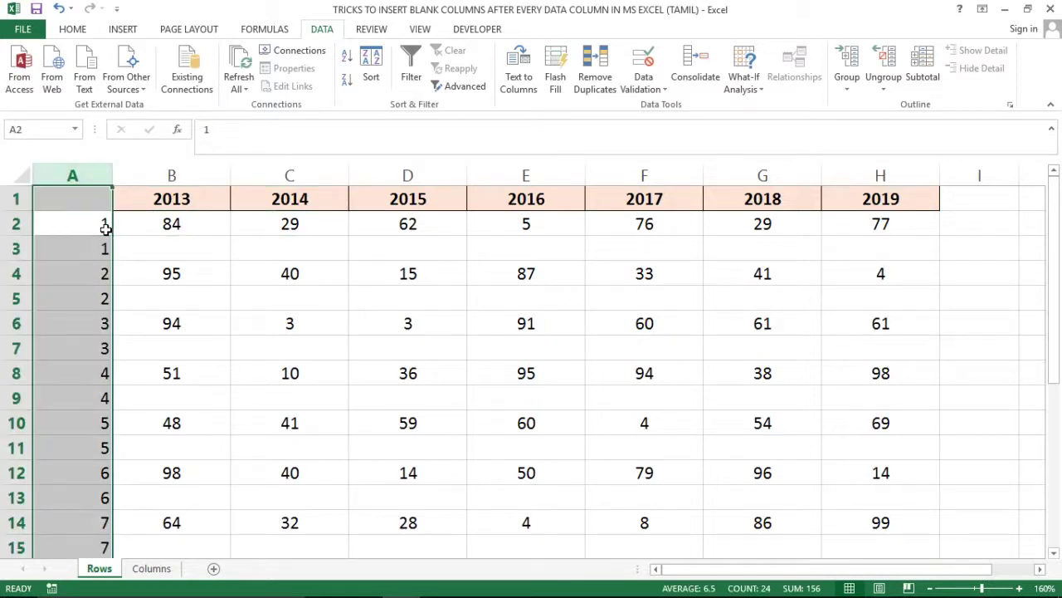
key(ctrl+minus)
key(Right)
key(Left)
Step: Highlight blank rows 3, 5, 7 and 9 to verify the alternating layout
key(Down)
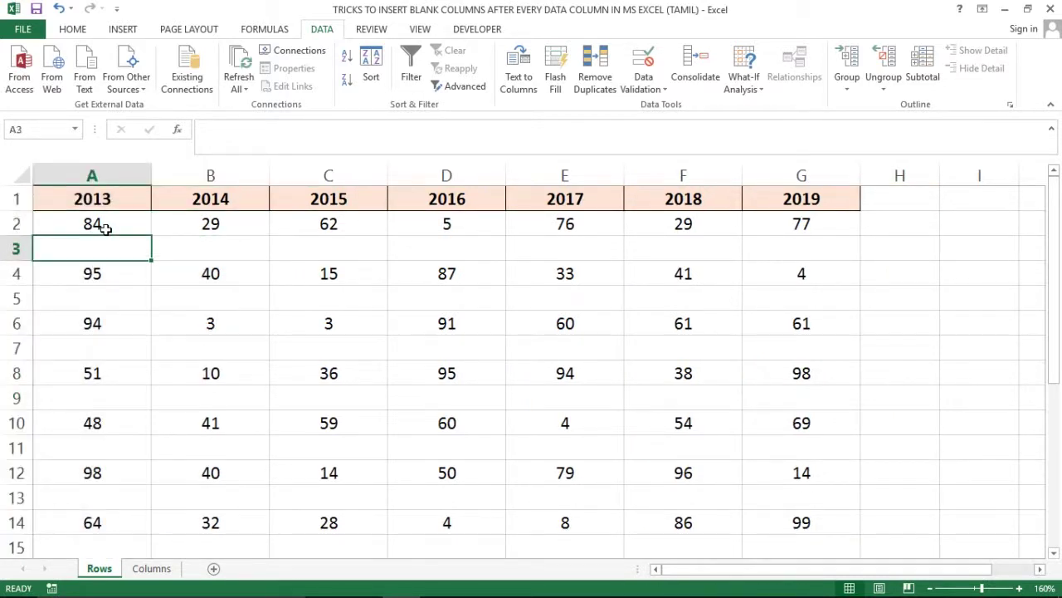
key(shift+space)
key(Down)
key(Down)
key(shift+space)
key(Down)
key(Down)
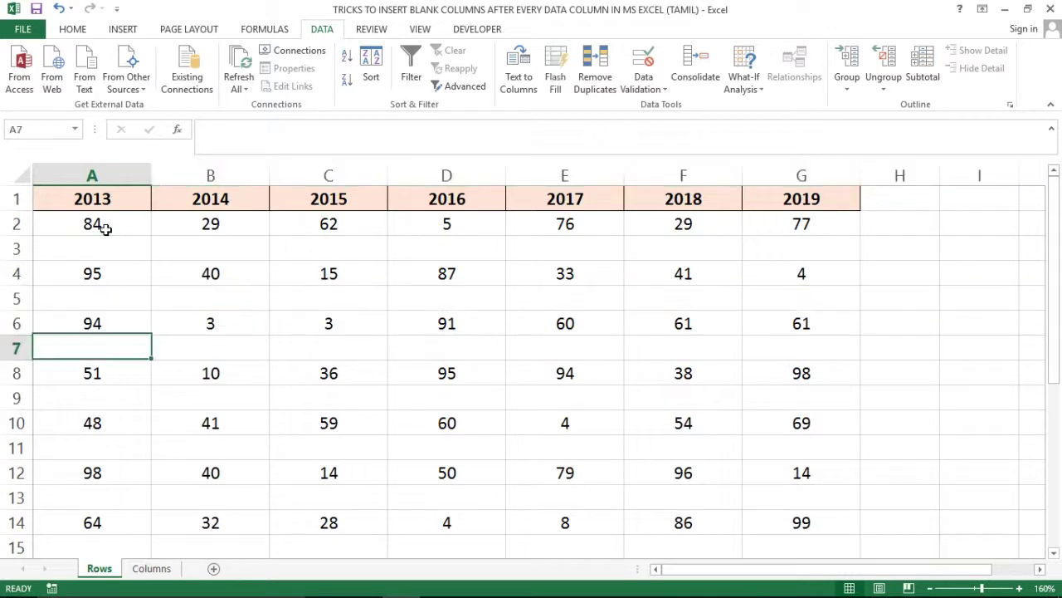
key(Down)
key(Up)
key(shift+space)
key(Down)
key(Down)
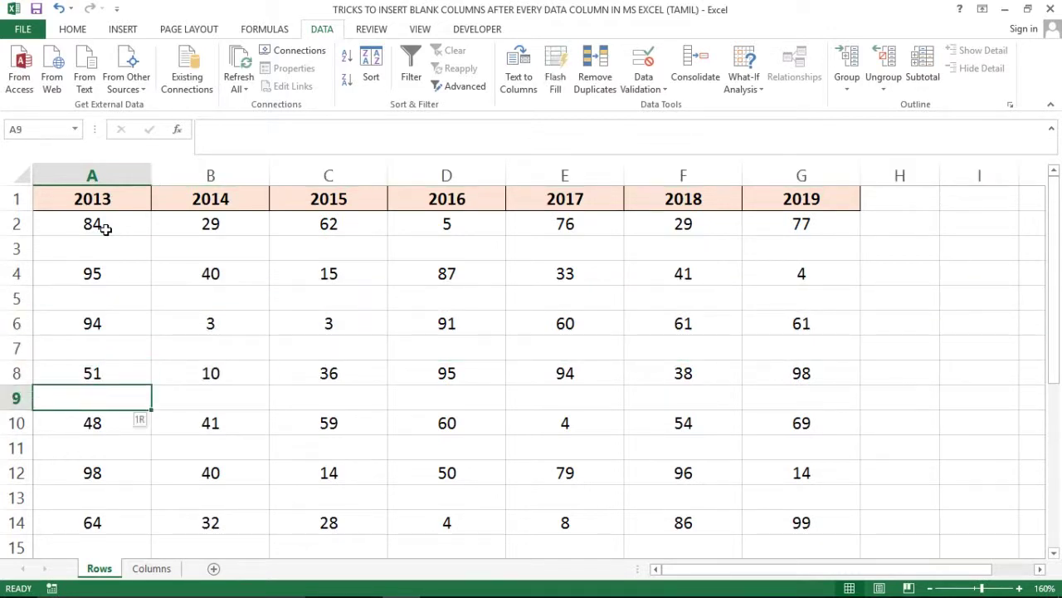
key(shift+space)
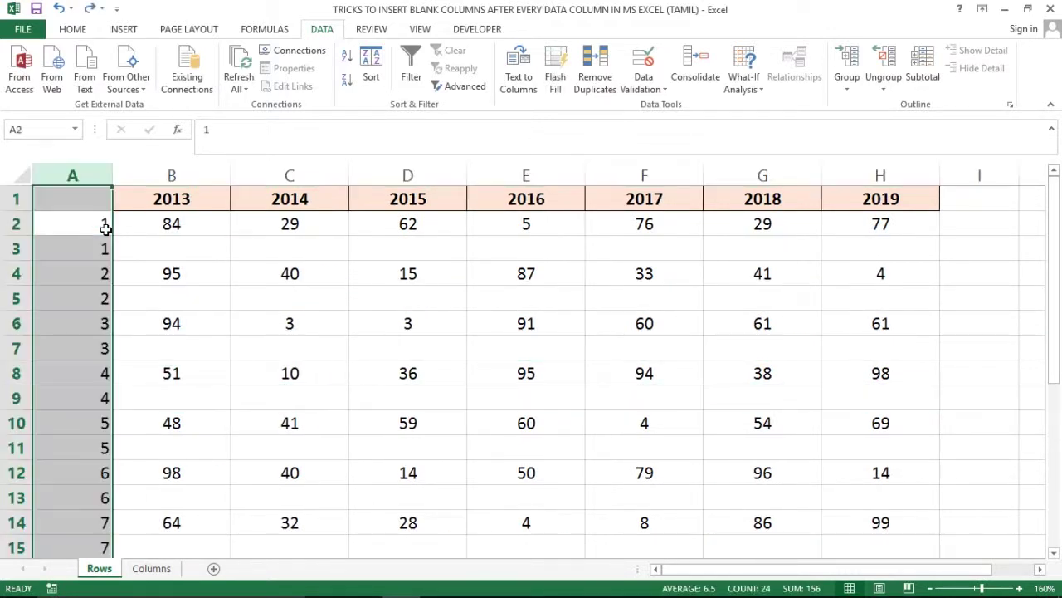
Step: Undo the helper column deletion and the sort to restore the original row order
key(Down)
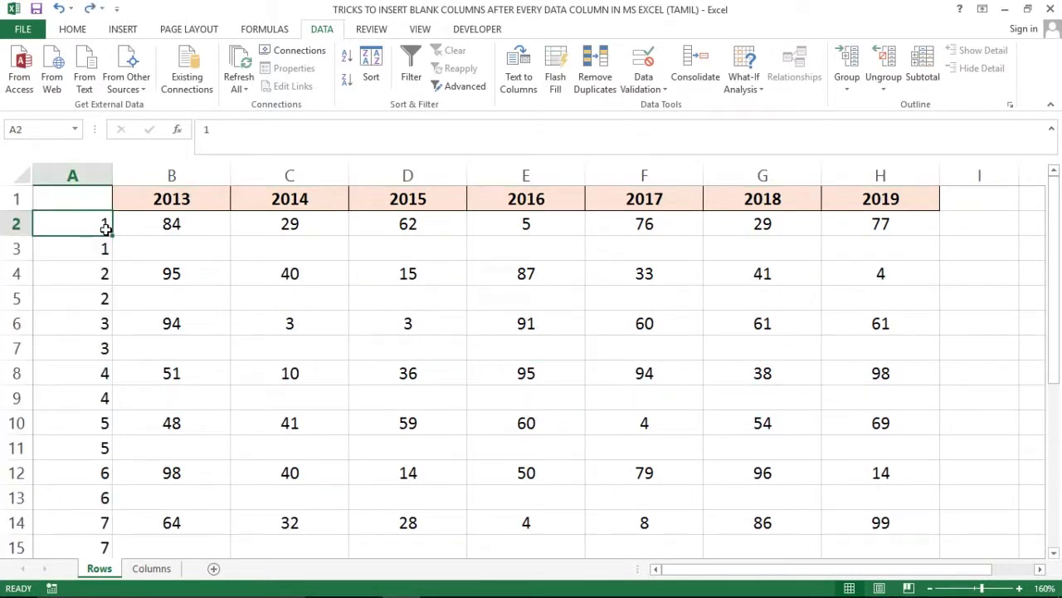
key(Up)
key(Down)
key(Down)
key(Down)
key(ctrl+Down)
key(Down)
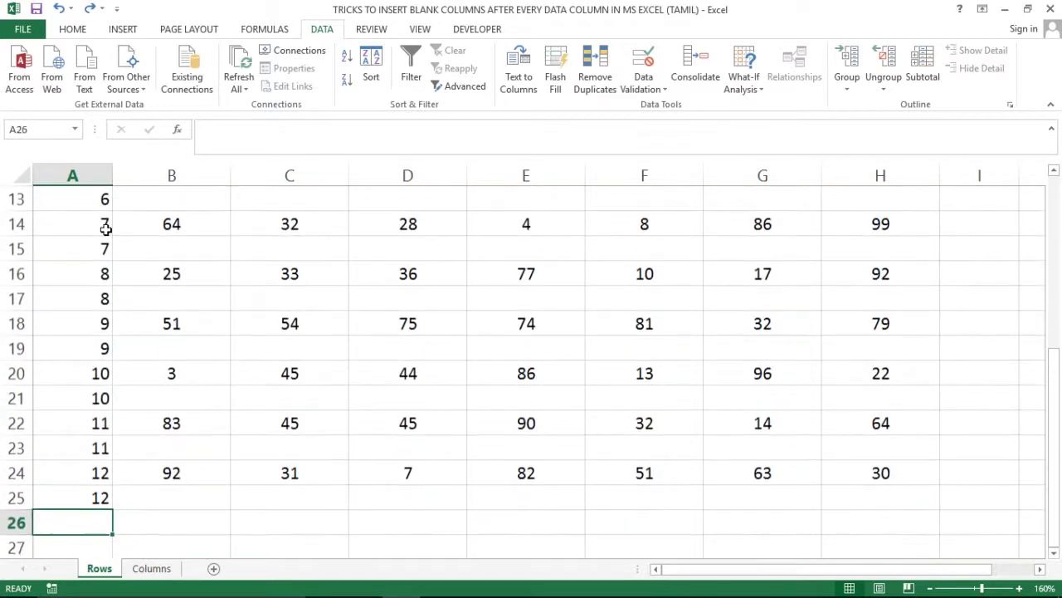
key(Up)
key(Up)
key(Right)
key(Left)
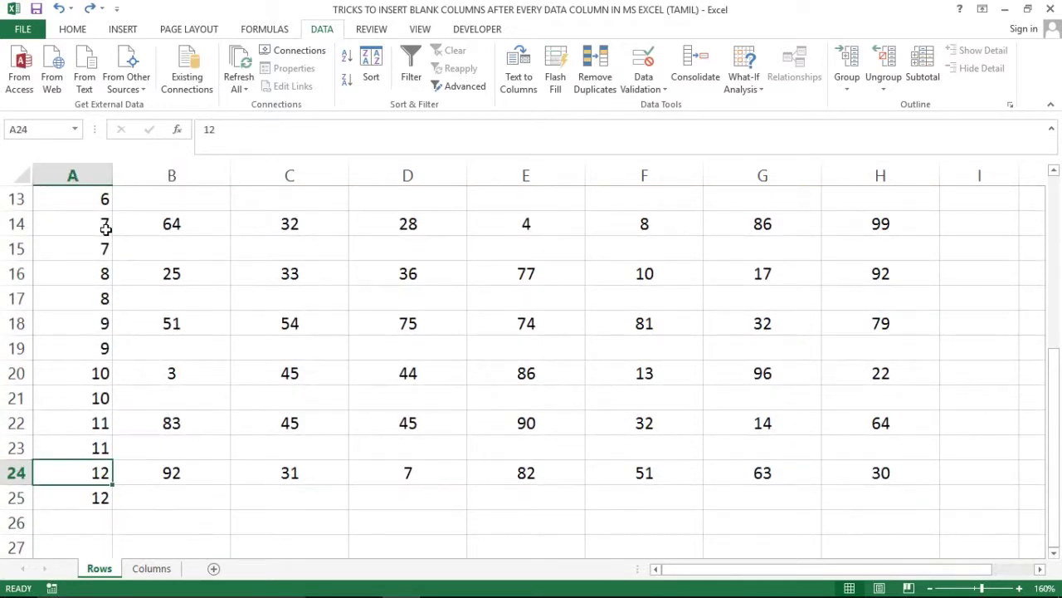
key(ctrl+z)
key(Up)
key(Down)
key(Down)
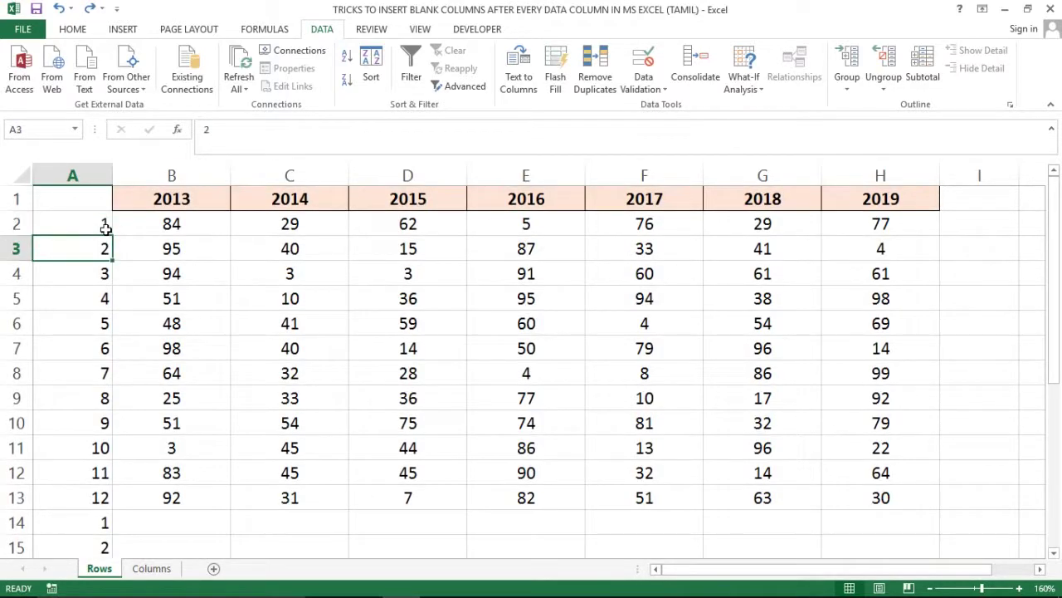
Step: Copy helper numbers 1–12 from A14:A25 and paste a third run at A26
key(Down)
key(Down)
key(Right)
key(ctrl+Down)
key(Down)
key(Left)
key(ctrl+shift+Down)
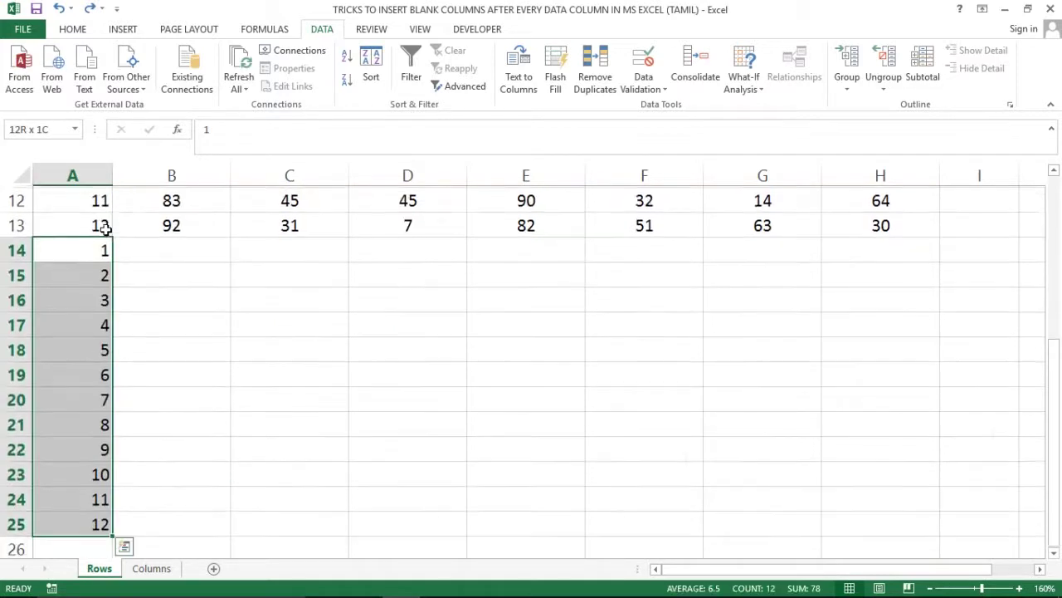
key(ctrl+c)
key(Down)
key(ctrl+Down)
Step: Select the full range A2:H37 for sorting
key(Down)
key(Down)
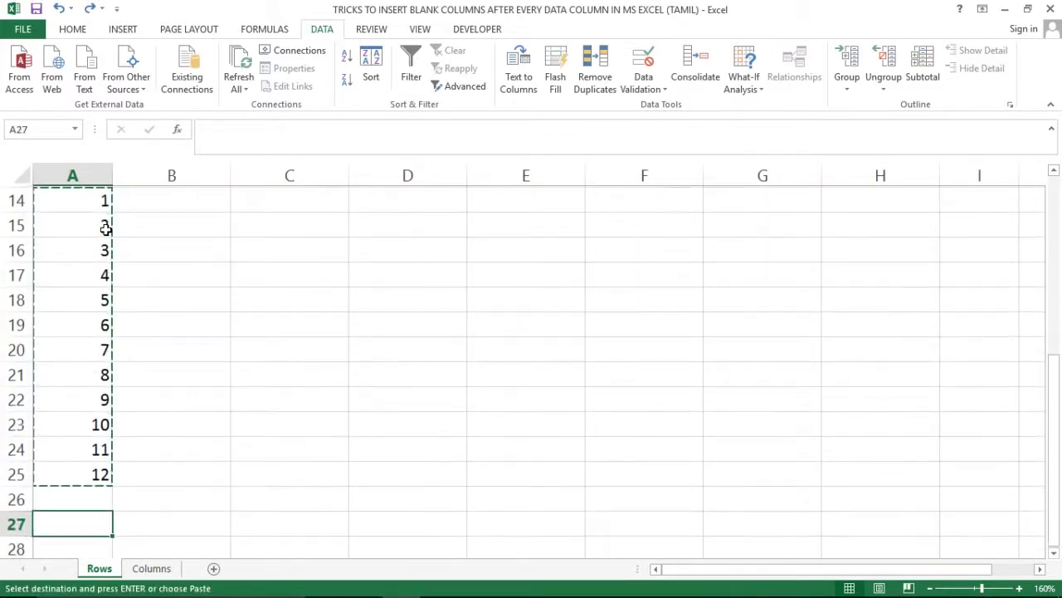
key(Up)
key(ctrl+v)
key(ctrl+Home)
key(Down)
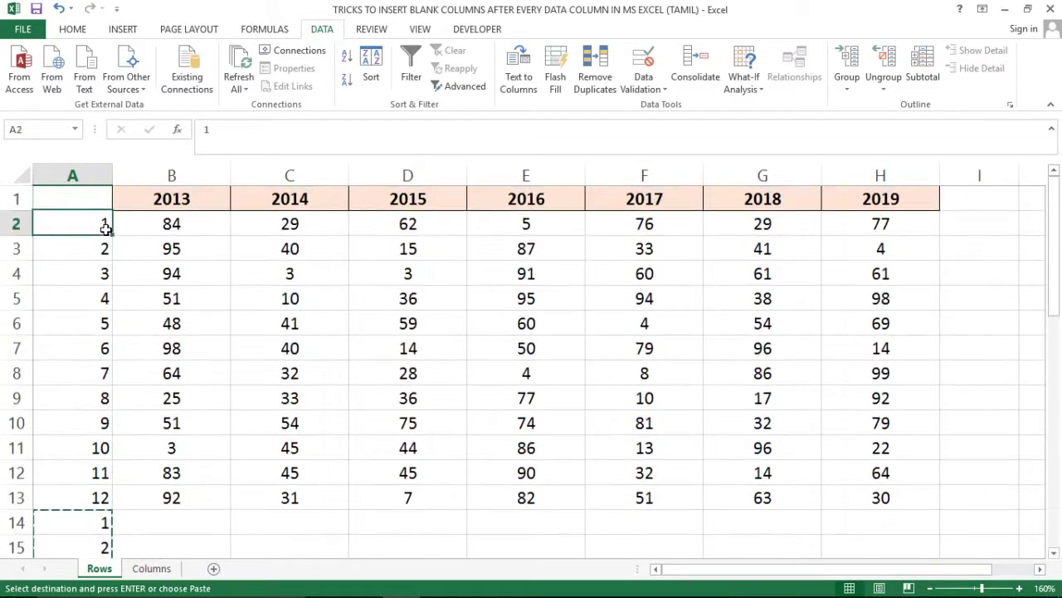
key(ctrl+shift+Right)
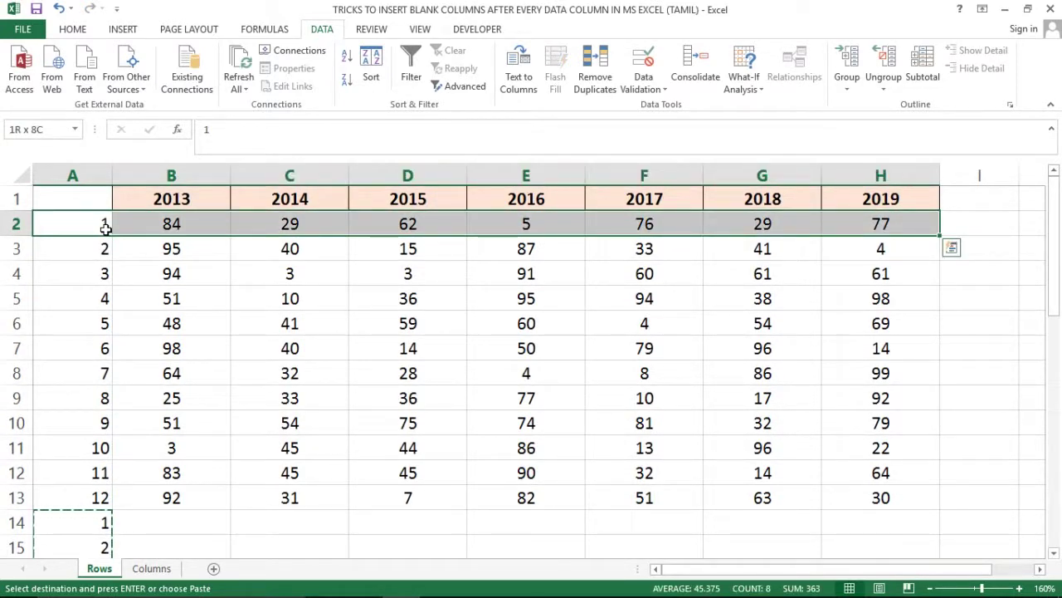
key(ctrl+shift+Down)
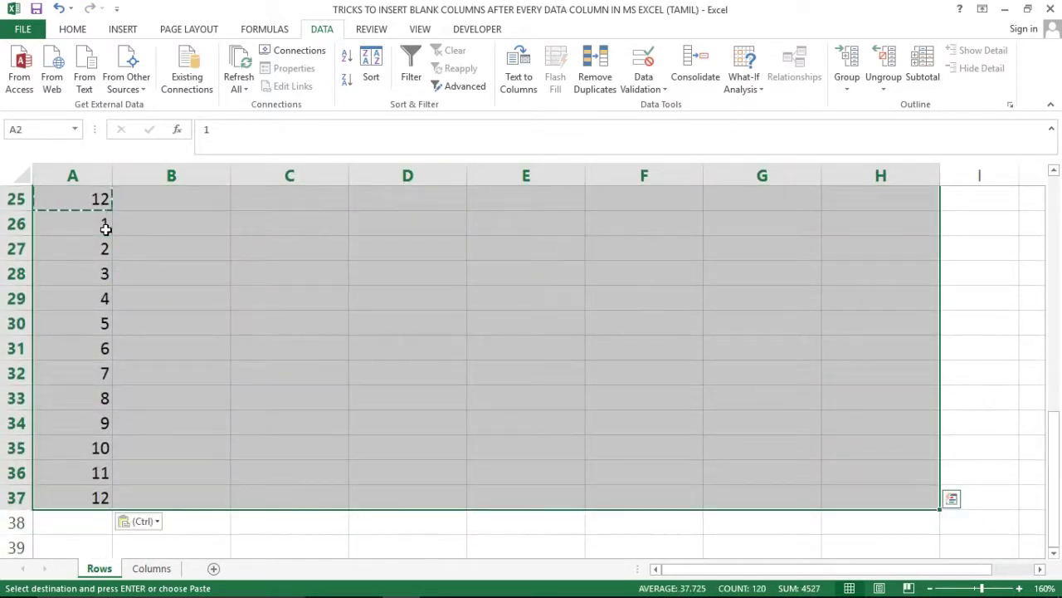
key(alt)
Step: Sort A2:H37 by Column A, smallest to largest
key(d)
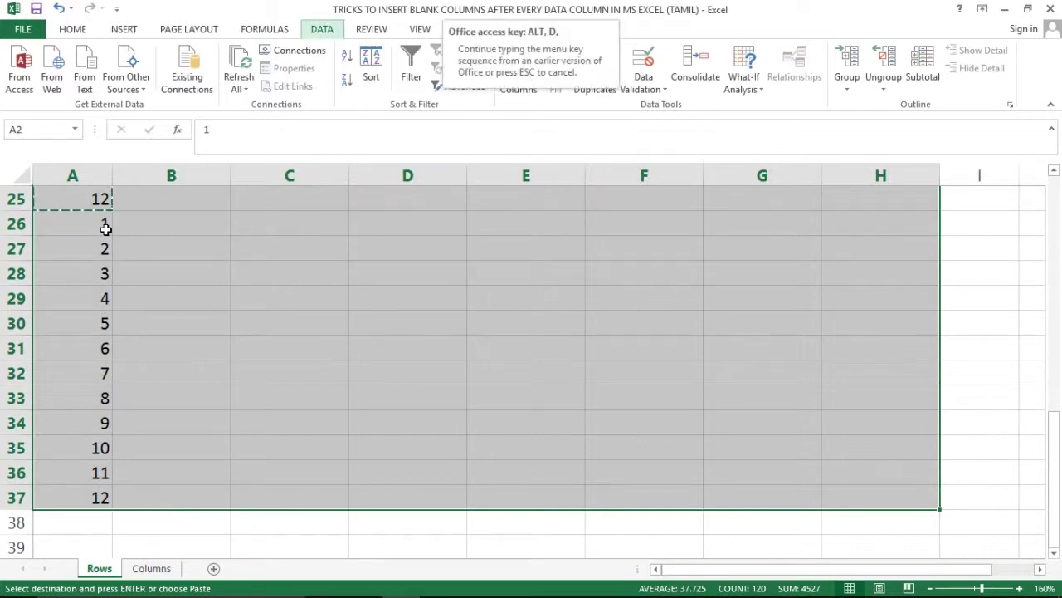
key(s)
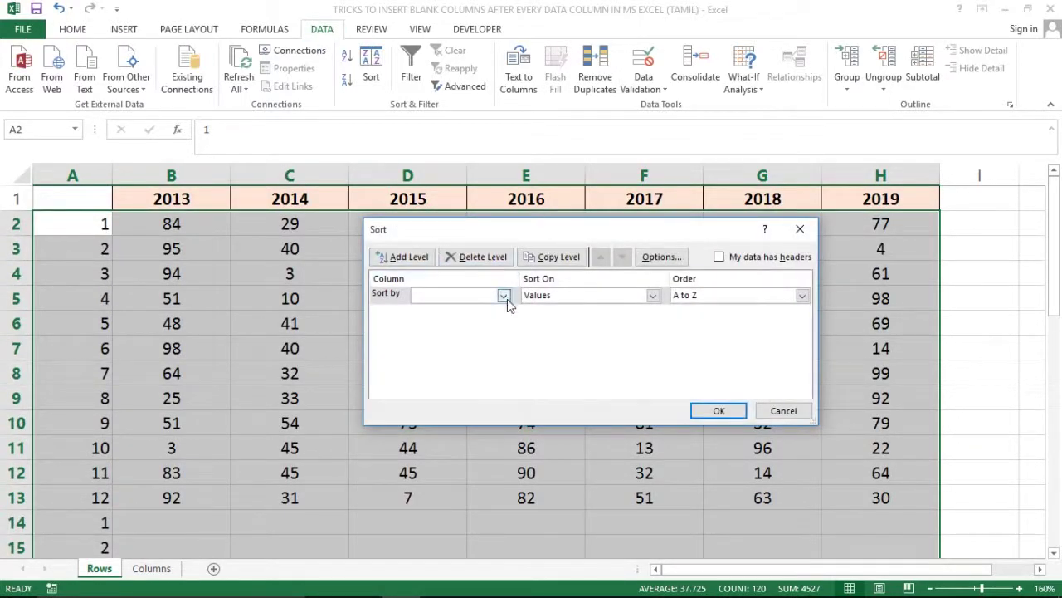
click(504, 295)
click(459, 310)
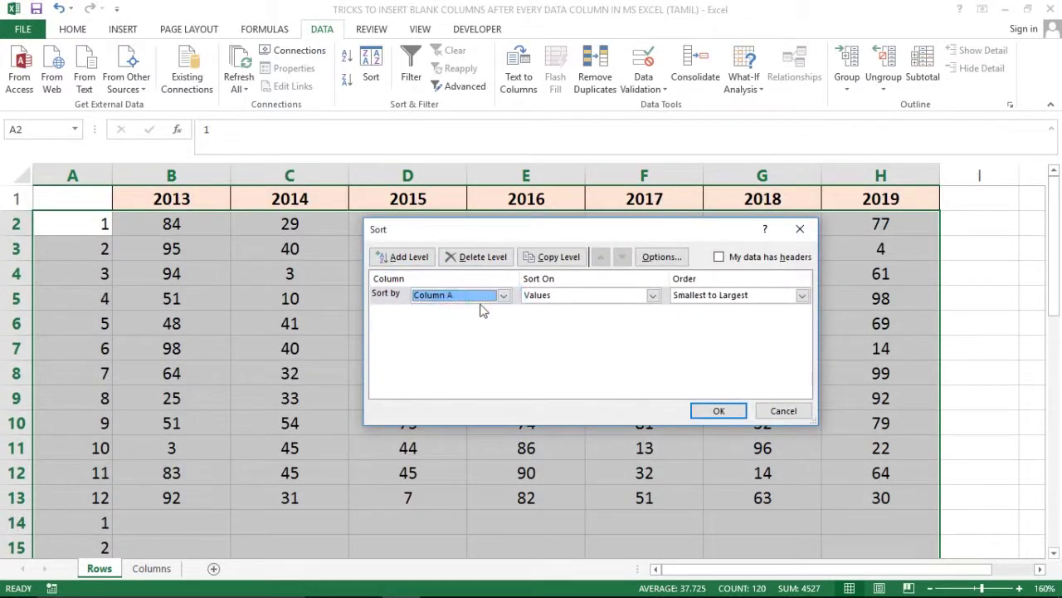
click(717, 410)
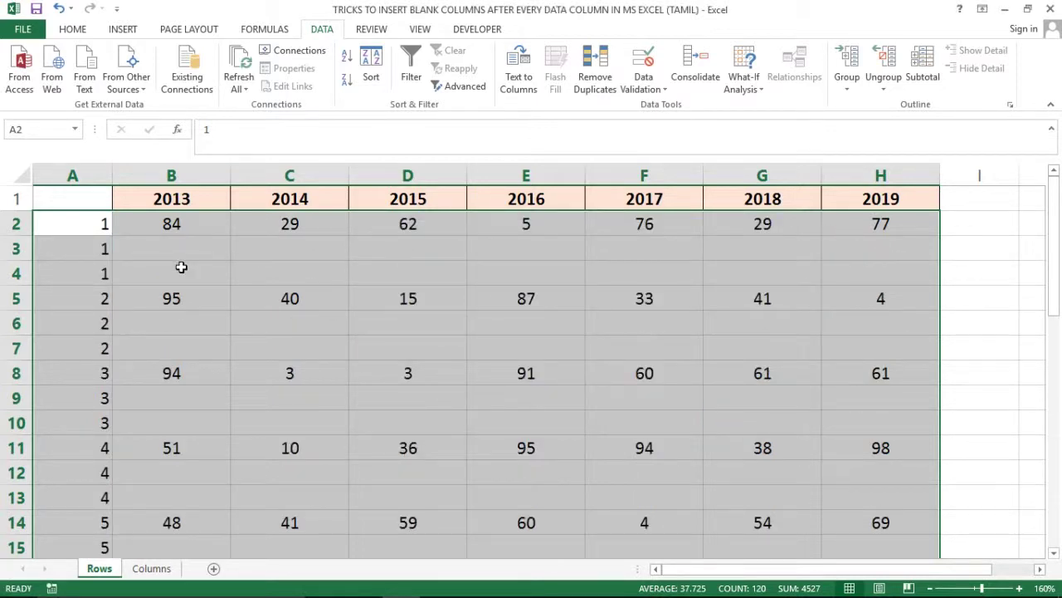
Step: Delete the helper numbering column A with Ctrl+minus
click(181, 266)
click(81, 174)
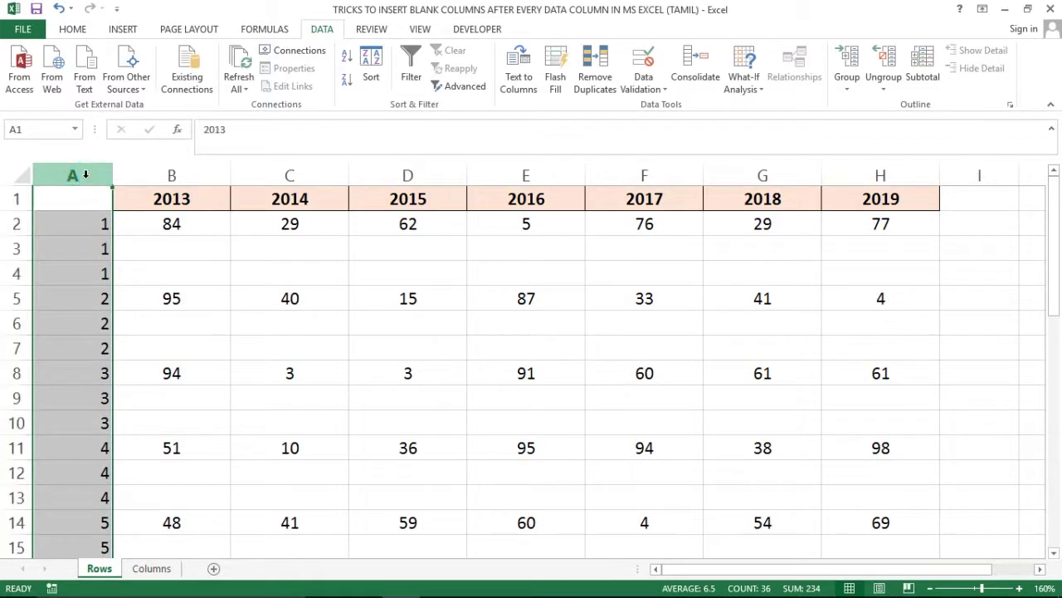
key(ctrl+minus)
key(Down)
key(Down)
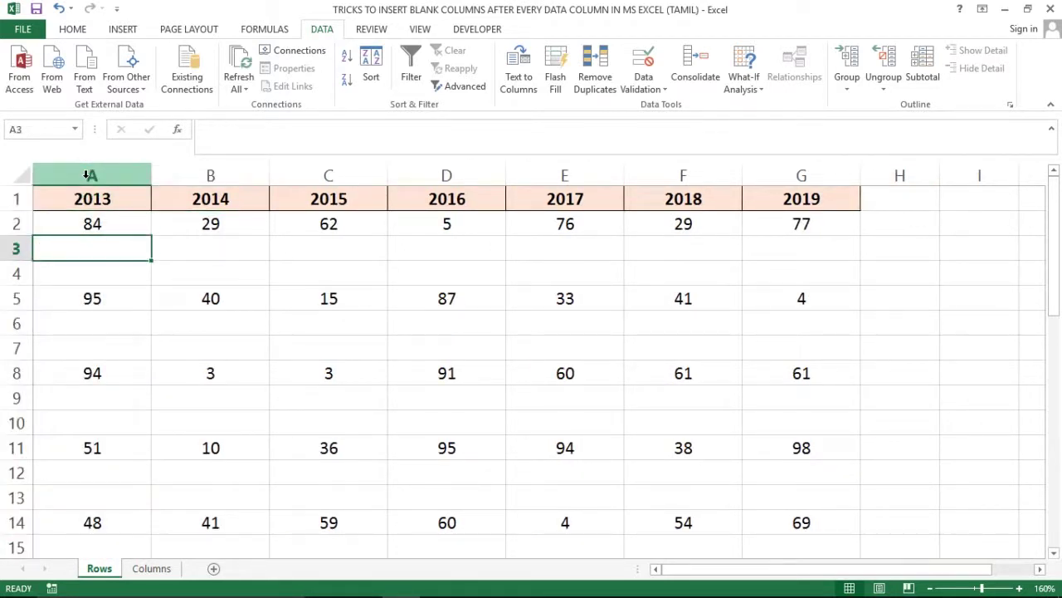
Step: Highlight the two blank rows beneath the first and second records
key(shift+space)
key(shift+Down)
key(shift+Down)
key(shift+Up)
key(ctrl+Down)
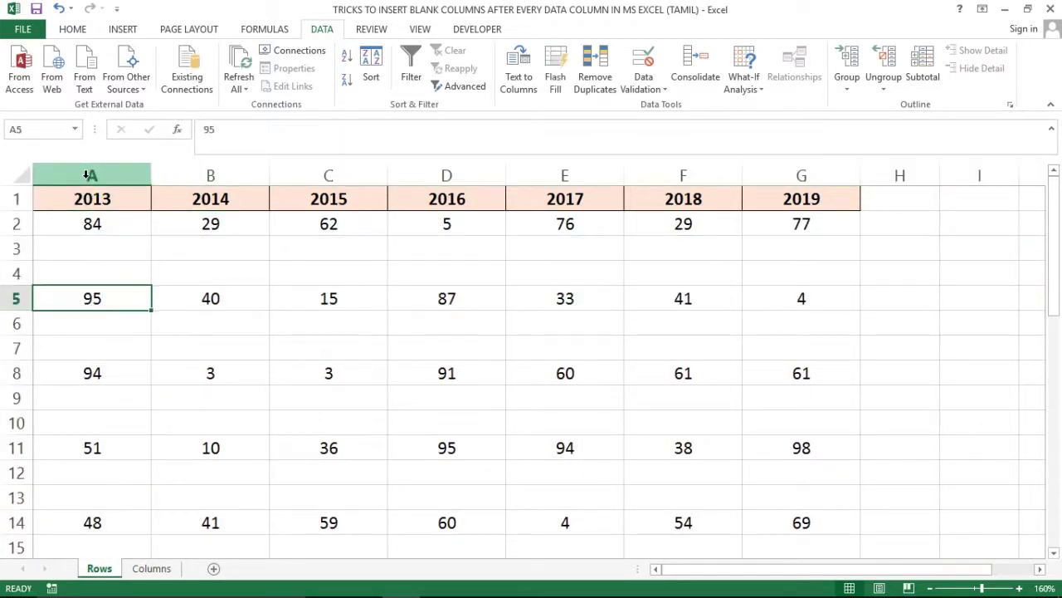
key(Down)
key(shift+space)
key(shift+Down)
key(Up)
key(Up)
key(Up)
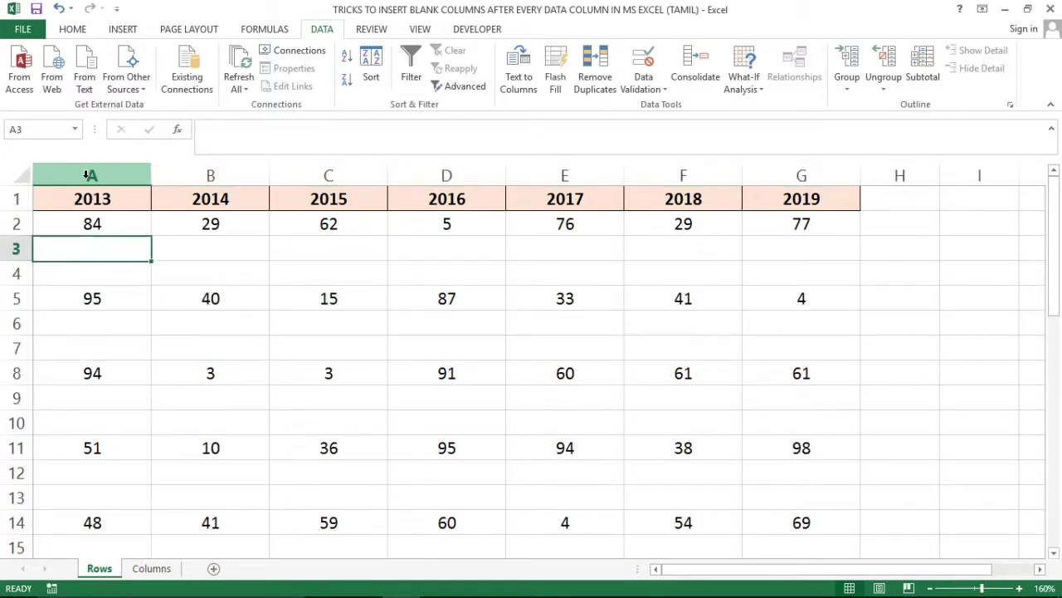
key(Down)
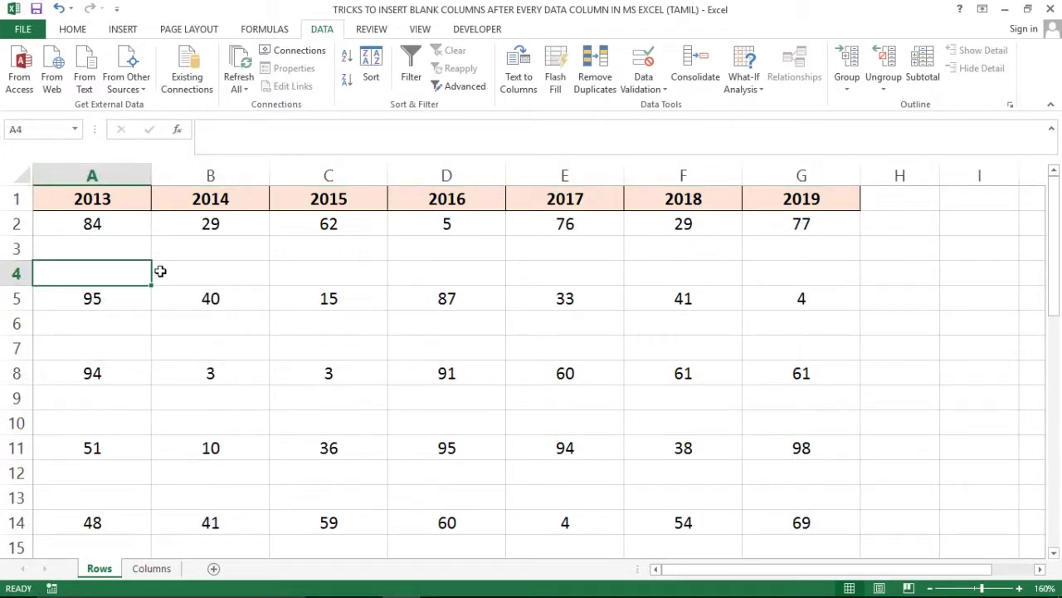
Step: Select the 2014 header and its whole column
click(160, 271)
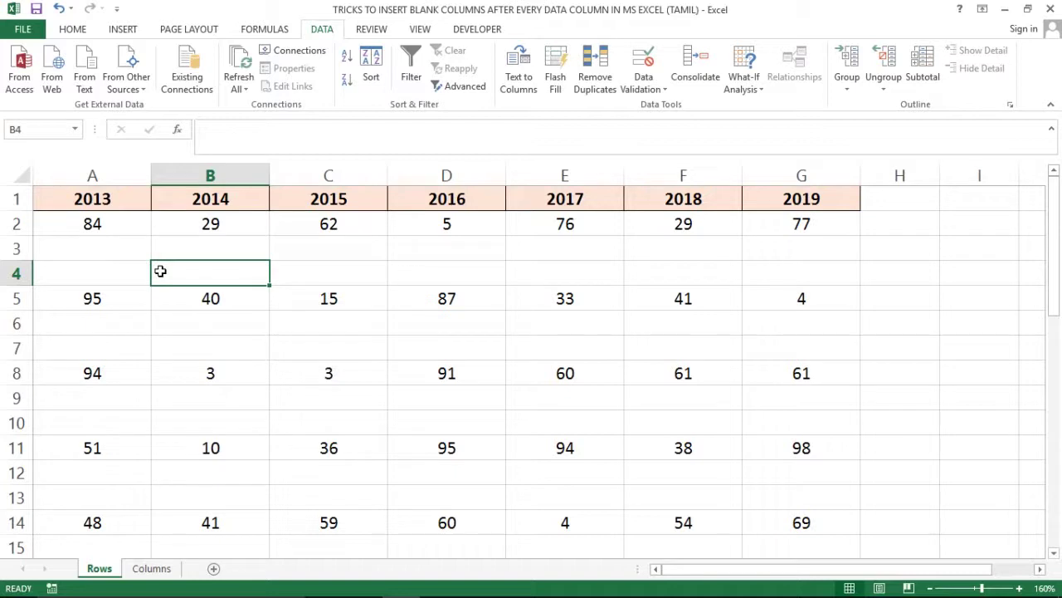
click(208, 194)
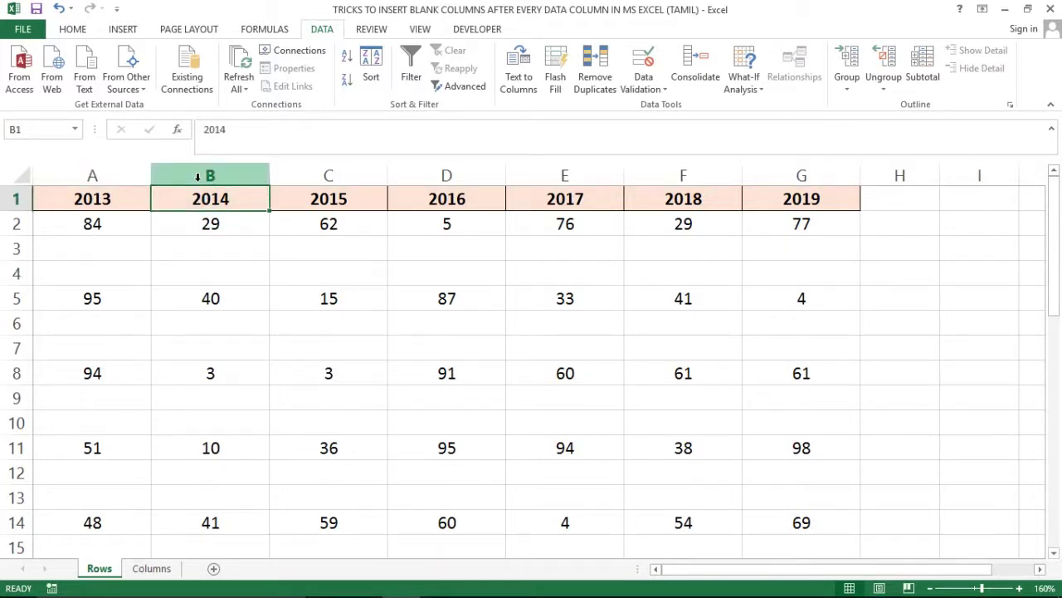
click(198, 176)
click(190, 203)
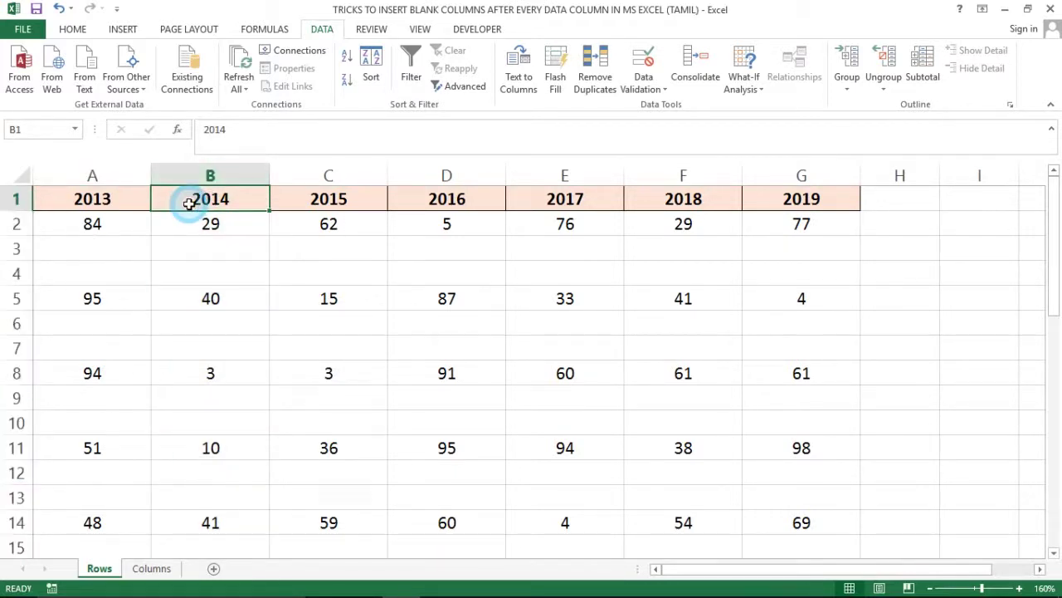
click(167, 289)
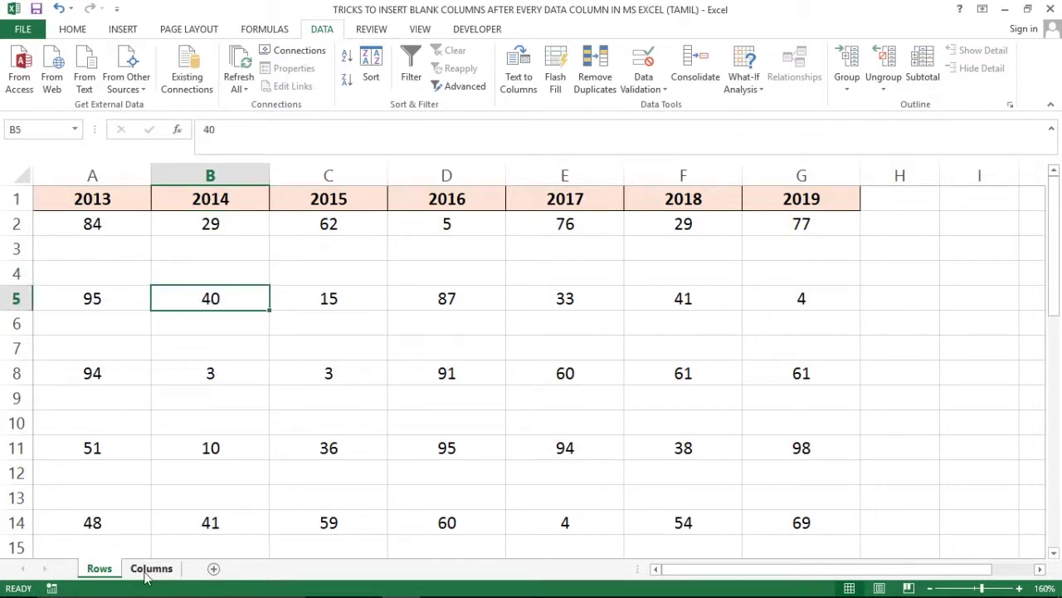
Step: On the Columns sheet, insert a blank row 1 above the 2013–2019 header row
click(155, 571)
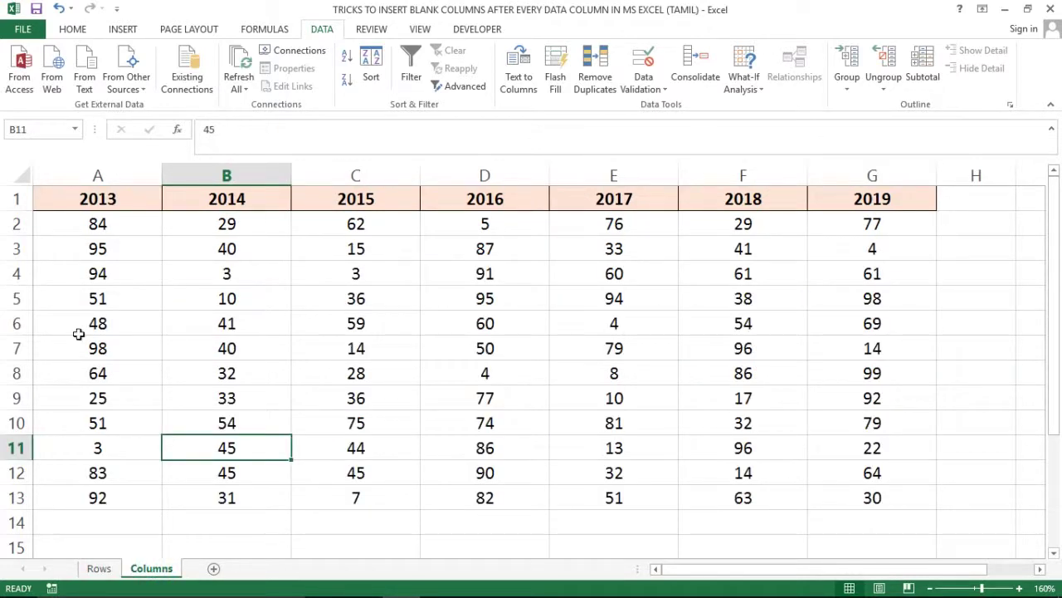
click(97, 300)
key(Up)
key(Up)
key(Up)
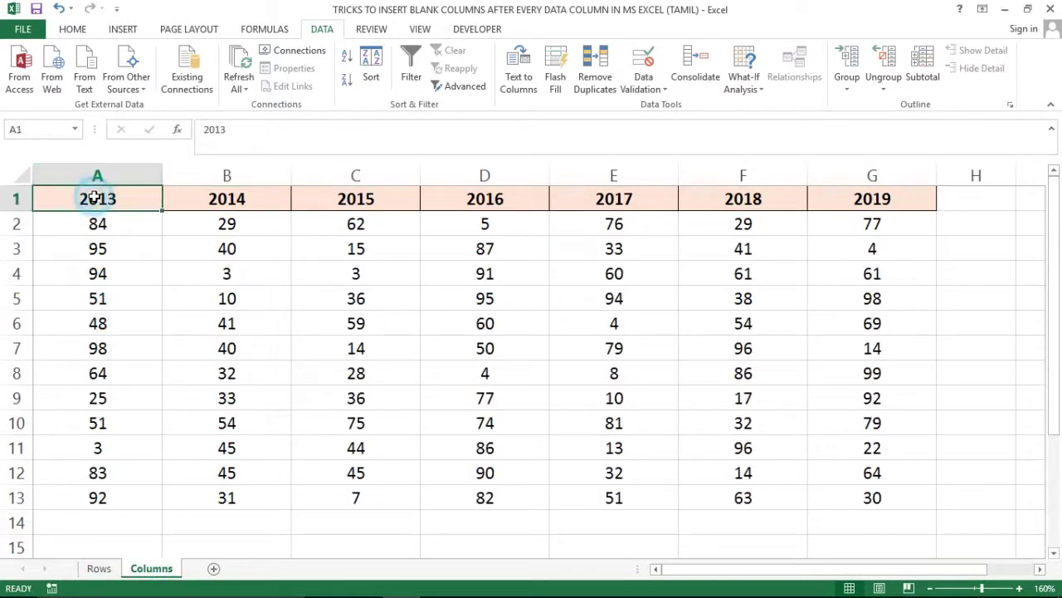
key(shift+space)
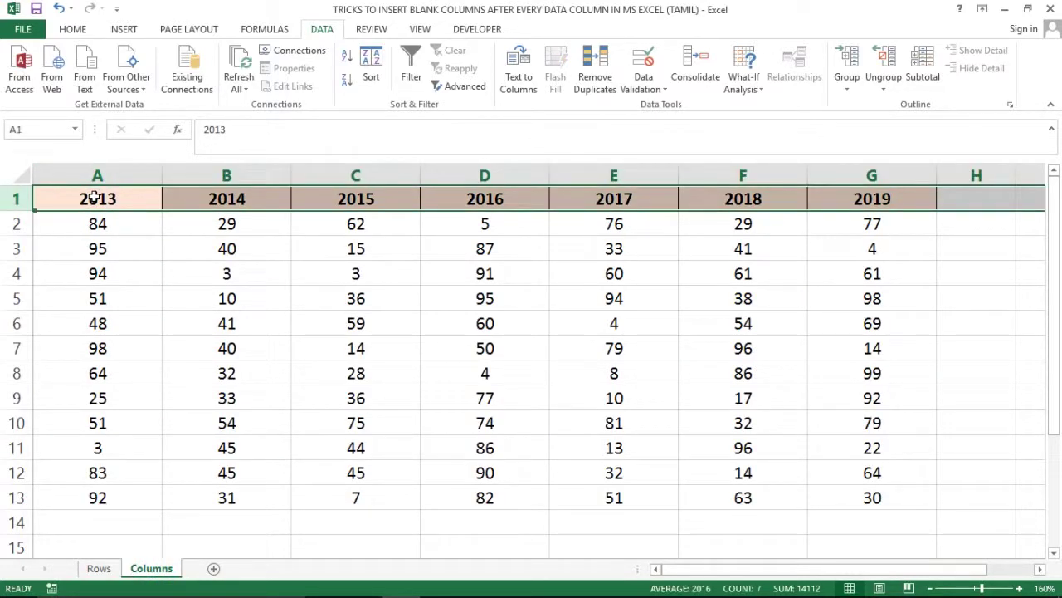
key(ctrl+shift+plus)
key(Right)
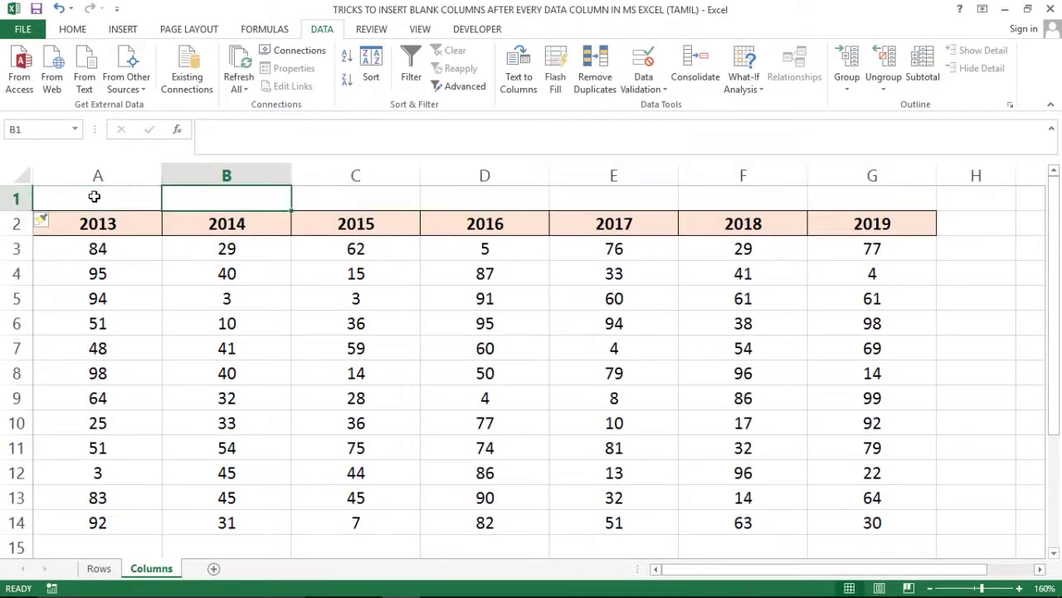
key(Left)
key(Down)
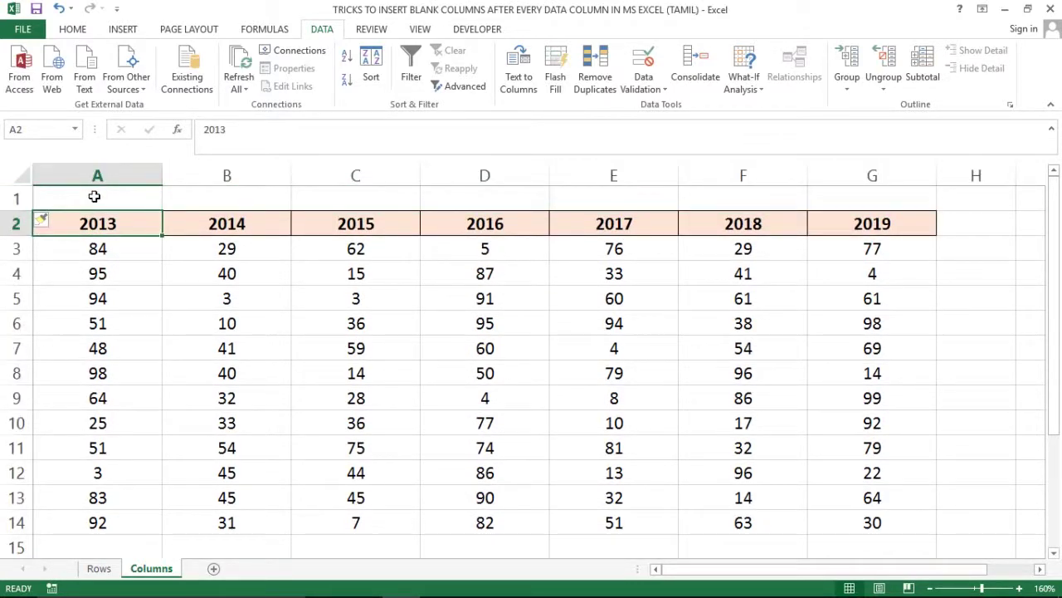
key(ctrl+space)
Step: Enter helper numbers 1 above 2013 and 2 above 2014 in row 1
click(95, 196)
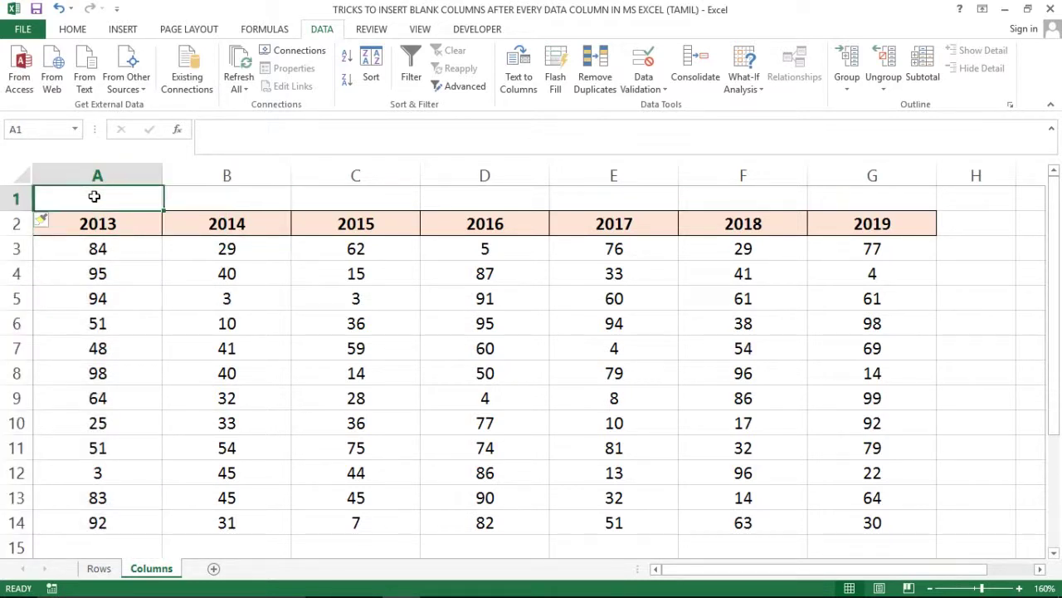
text(1)
key(Return)
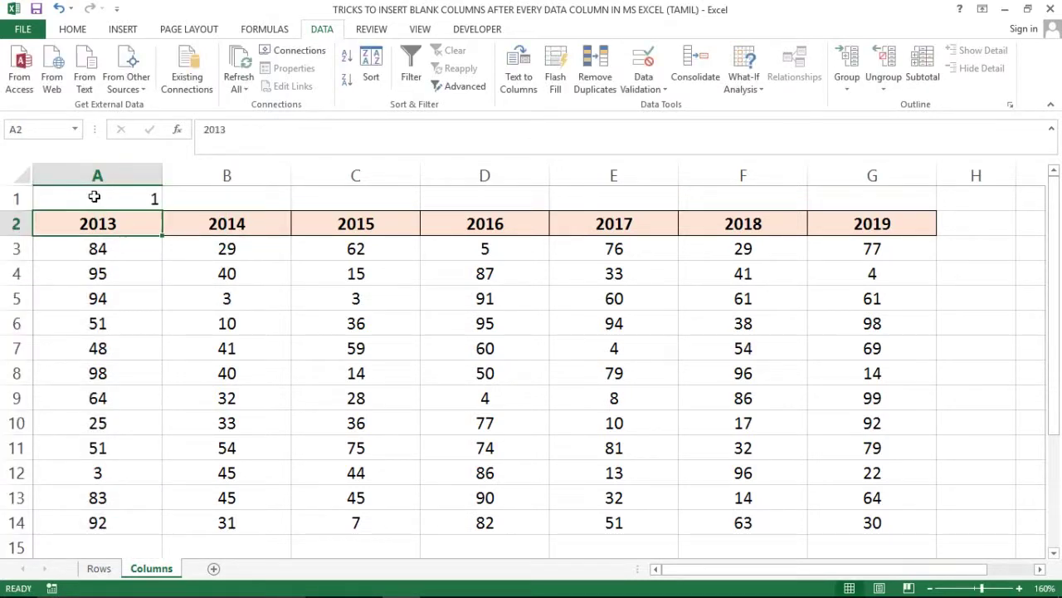
click(95, 196)
key(Right)
text(2)
key(Return)
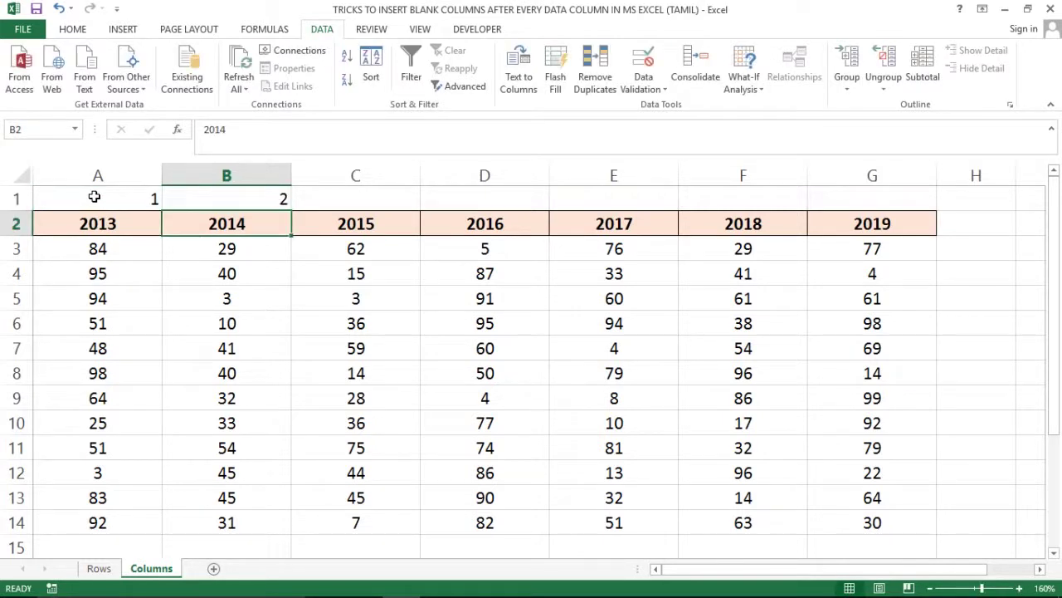
Step: Extend the 1, 2 series across row 1 through column G
click(95, 195)
key(shift+Right)
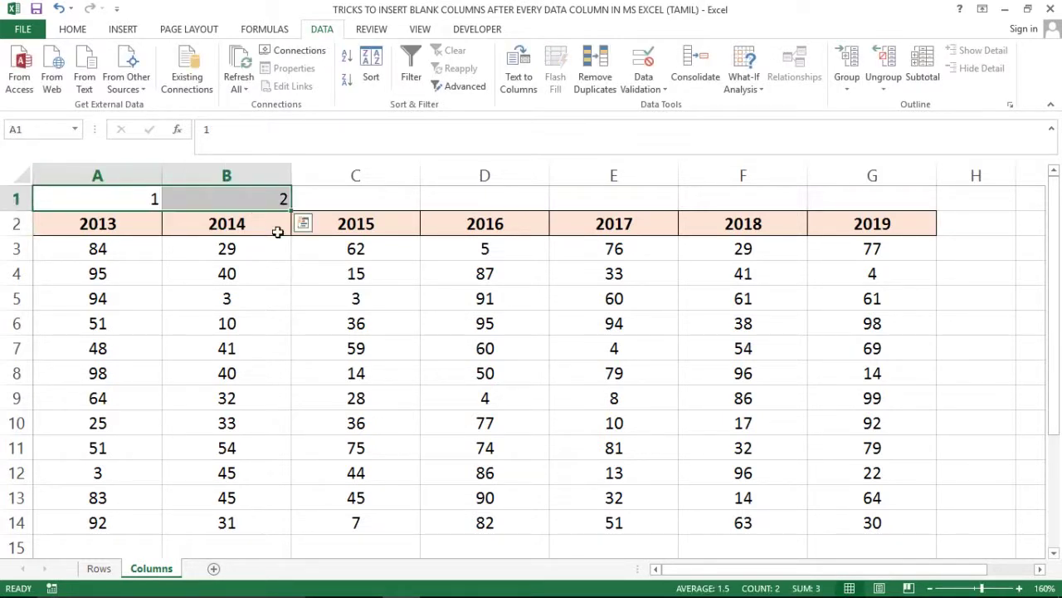
double_click(293, 210)
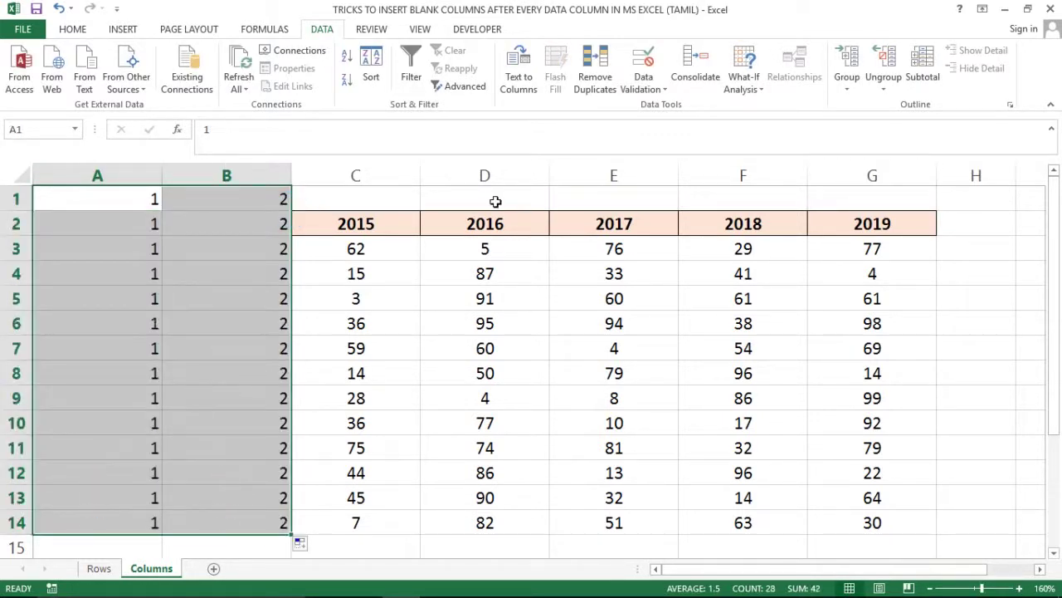
key(ctrl+z)
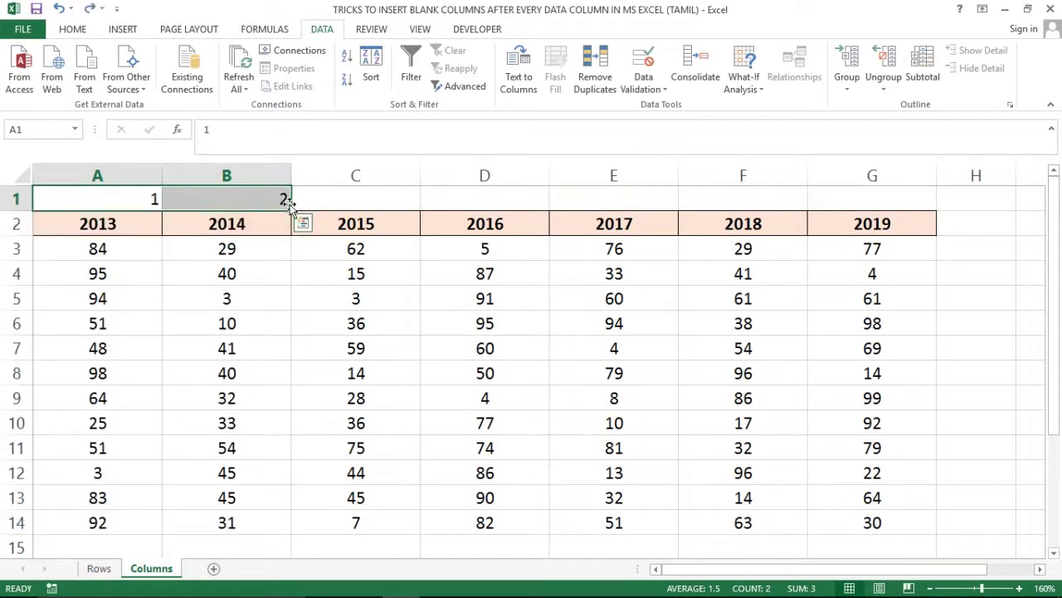
drag(291, 211, 920, 184)
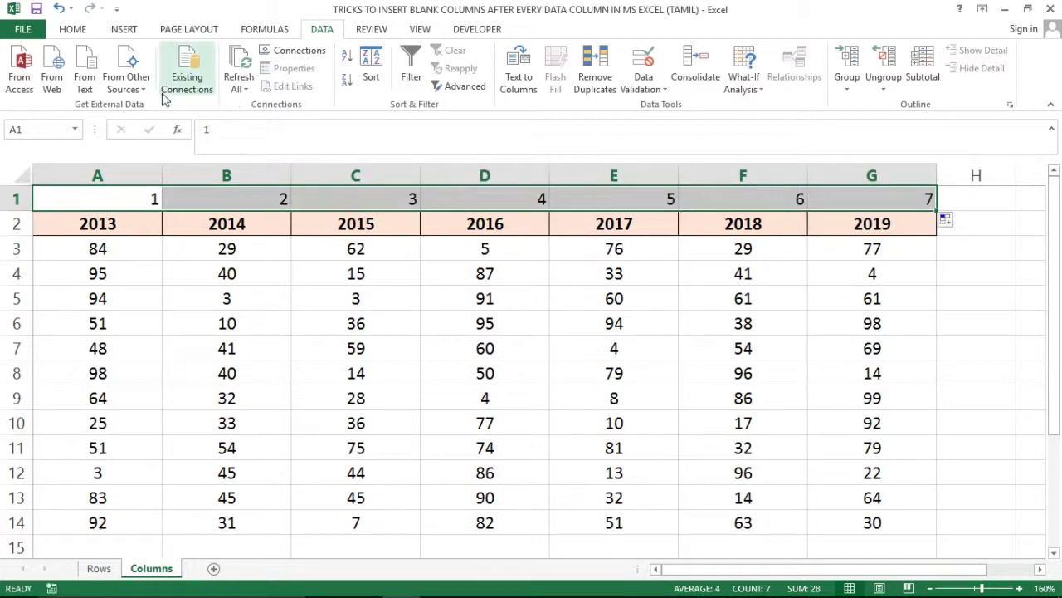
Step: Centre the helper numbers 1–7 in row 1 and reselect them
click(69, 27)
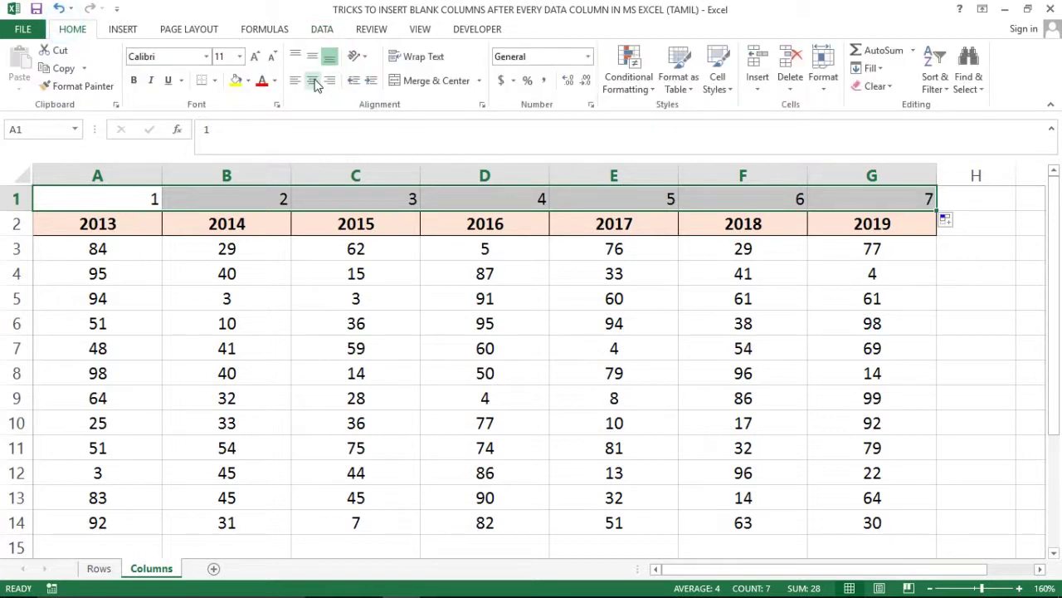
click(312, 80)
click(146, 258)
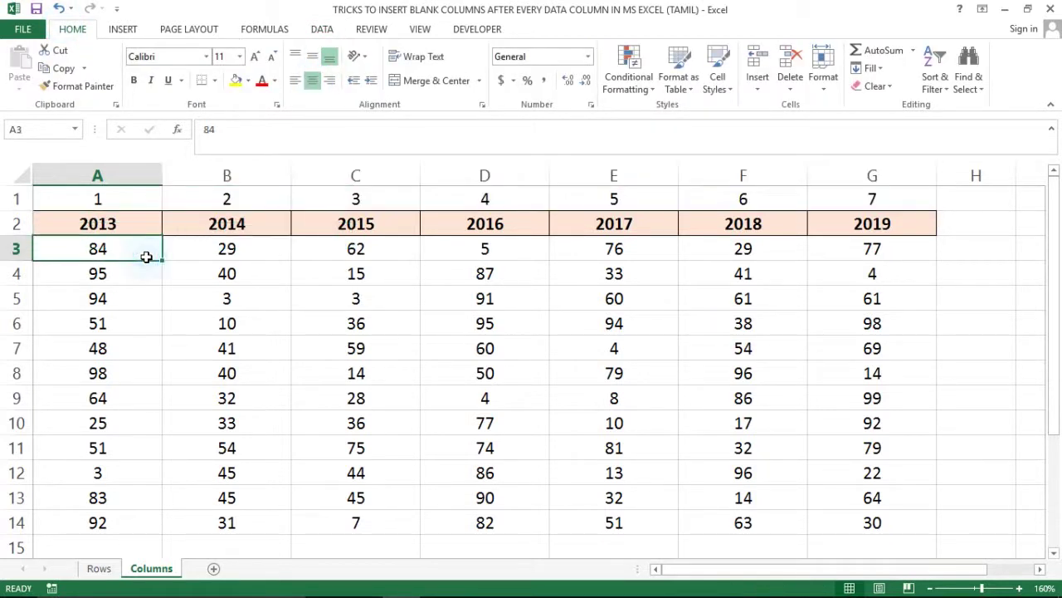
key(ctrl+Home)
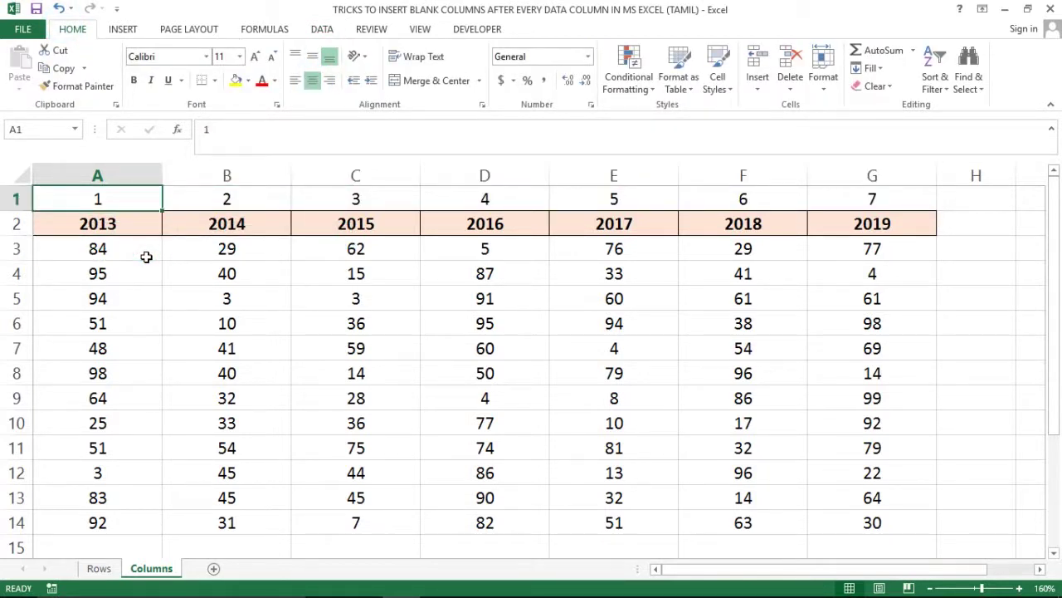
key(ctrl+shift+Right)
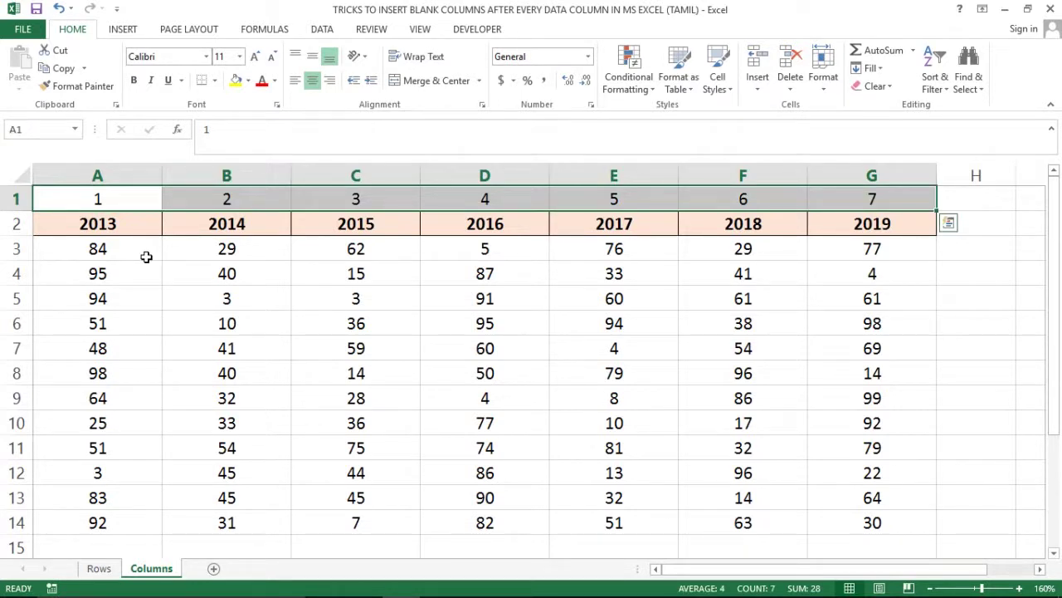
Step: Copy helper numbers 1–7 from A1:G1 and paste them into H1:N1
key(ctrl+c)
key(Right)
key(Right)
key(Right)
key(Right)
key(Right)
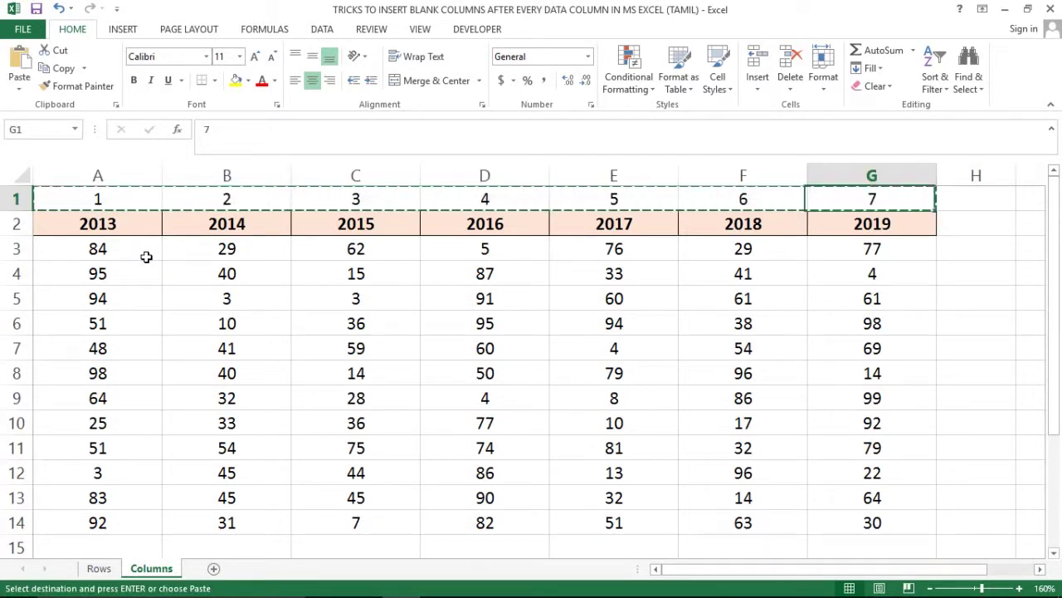
key(Right)
key(Right)
key(Left)
key(ctrl+v)
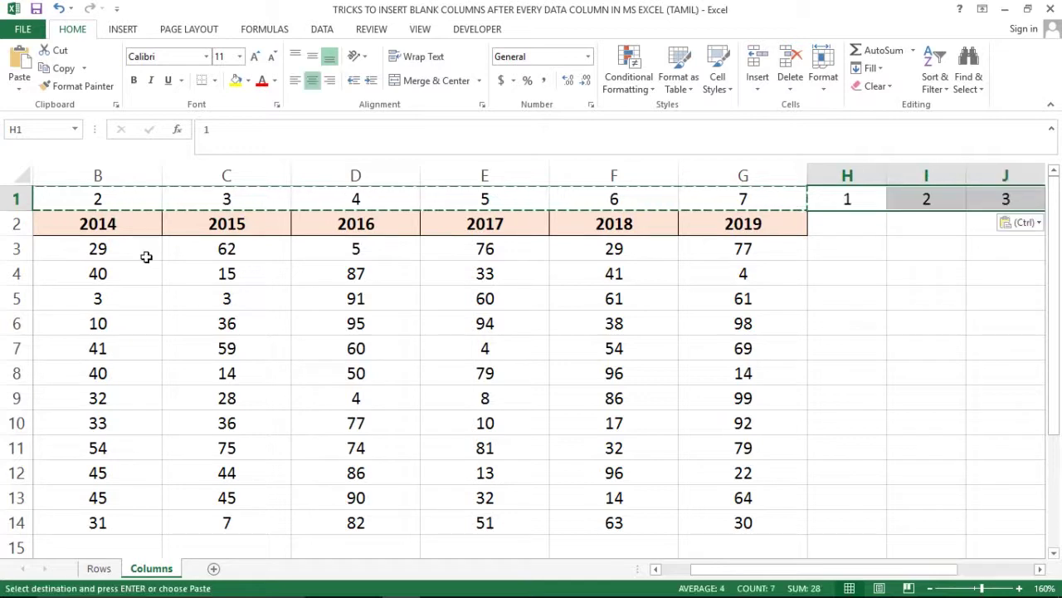
key(Right)
key(Right)
key(Right)
key(Right)
key(Right)
key(Left)
key(Left)
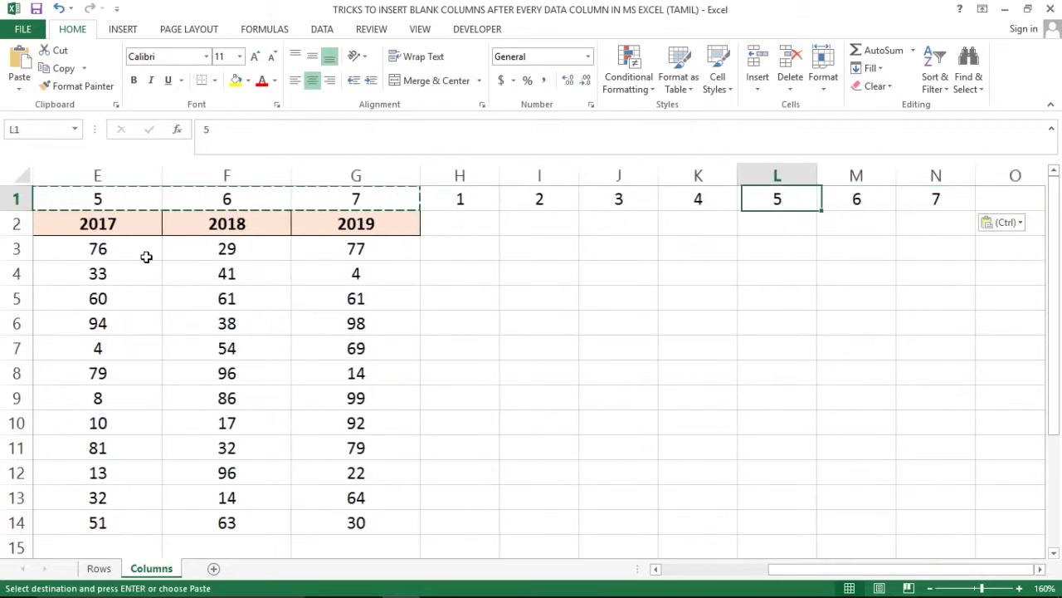
key(ctrl+Home)
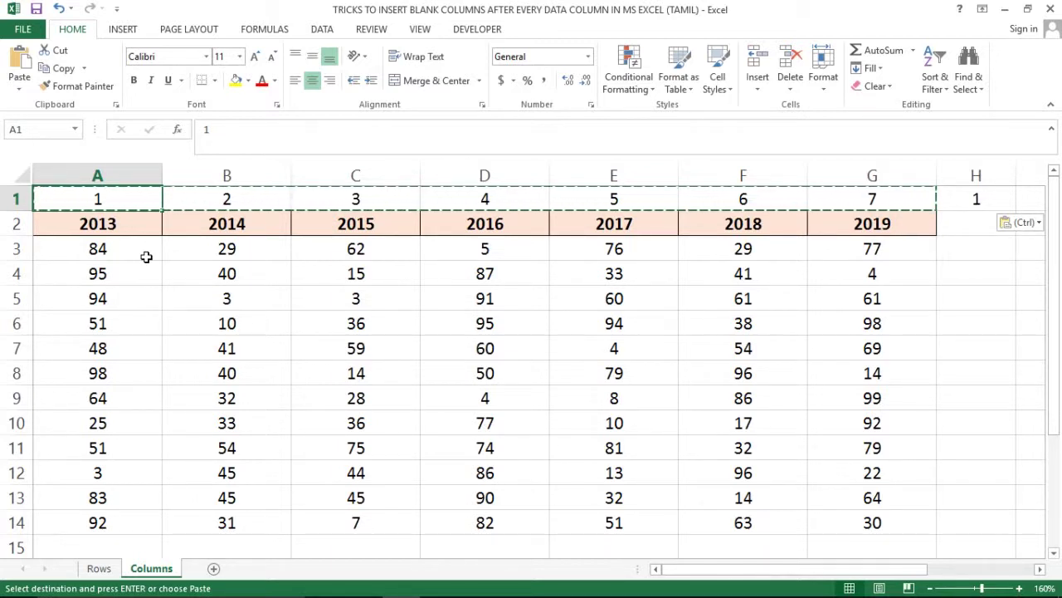
Step: Select the whole block A1:N14, including both helper number runs
key(ctrl+Right)
key(Left)
key(Left)
key(Left)
key(Left)
key(Left)
key(Left)
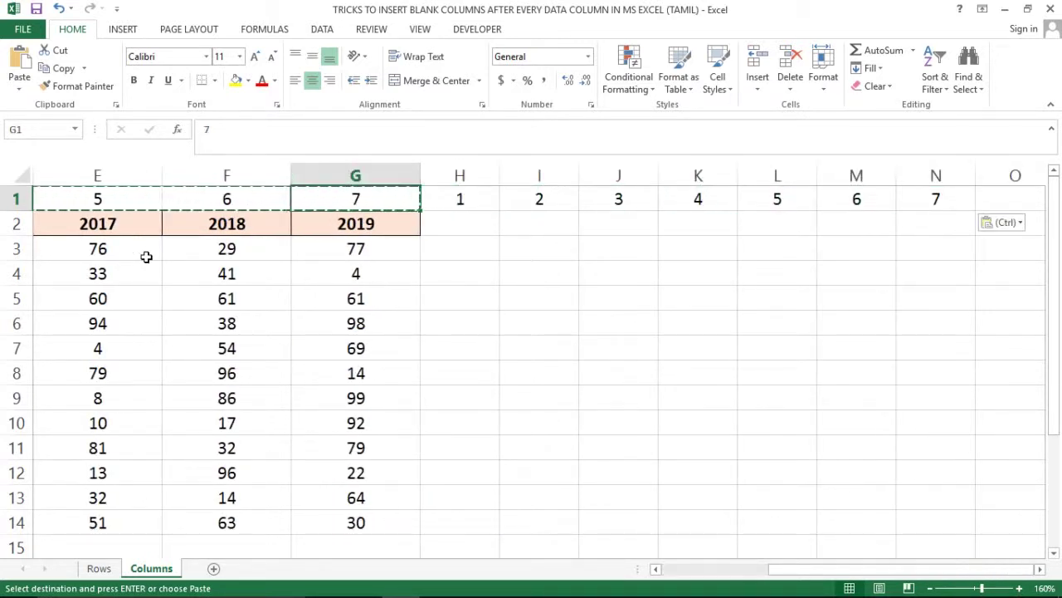
key(ctrl+Home)
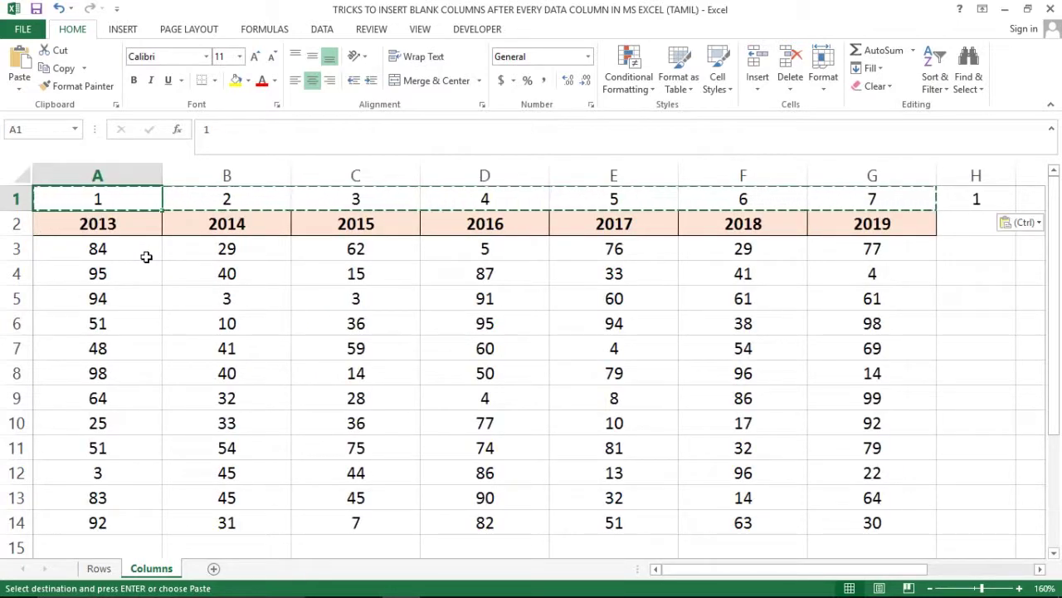
key(ctrl+shift+Right)
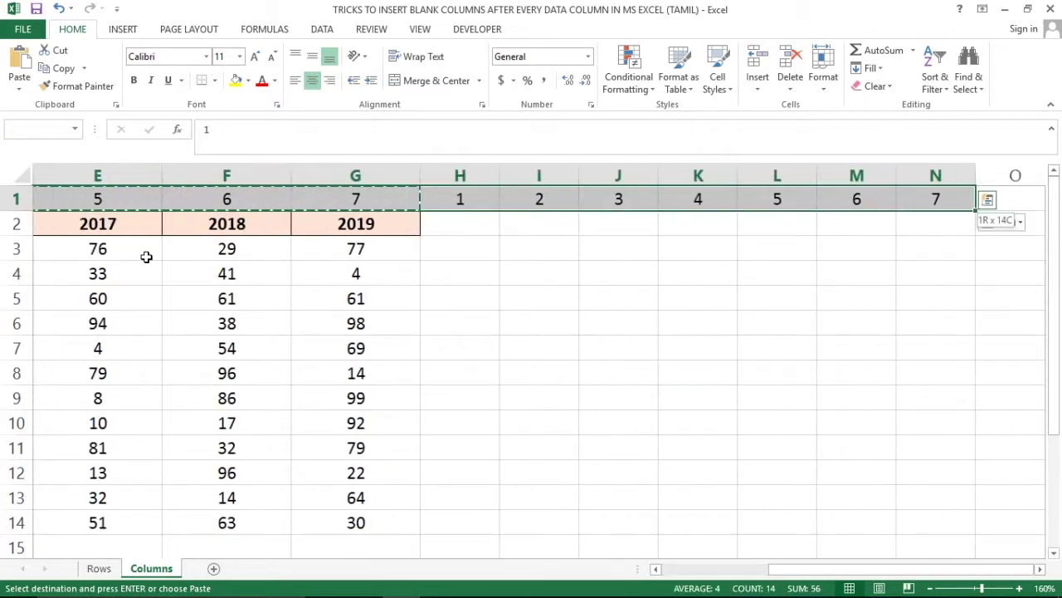
key(ctrl+shift+Down)
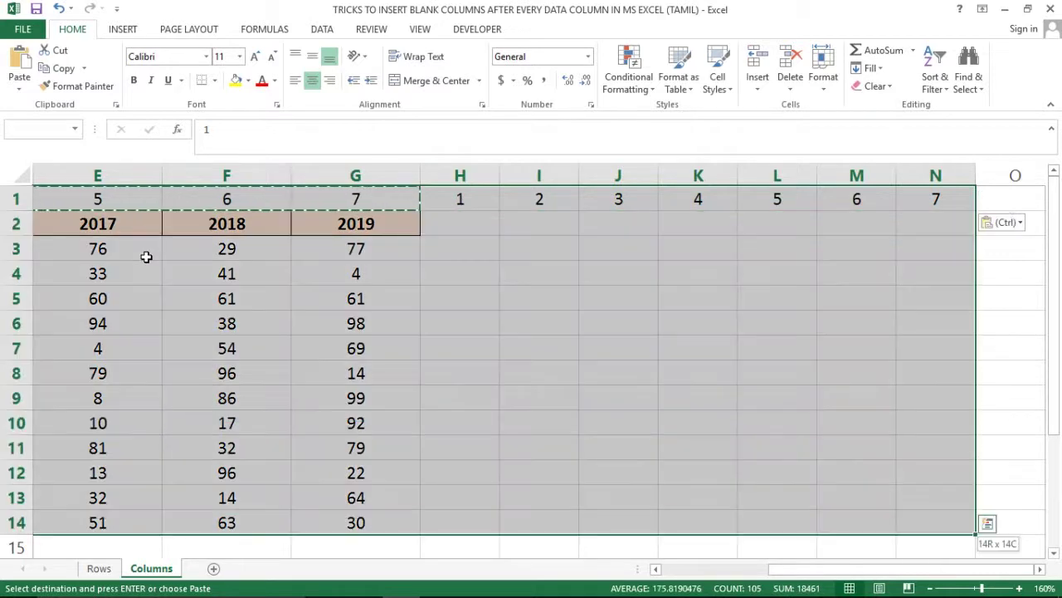
scroll(146, 257, down, 1)
key(ctrl+Home)
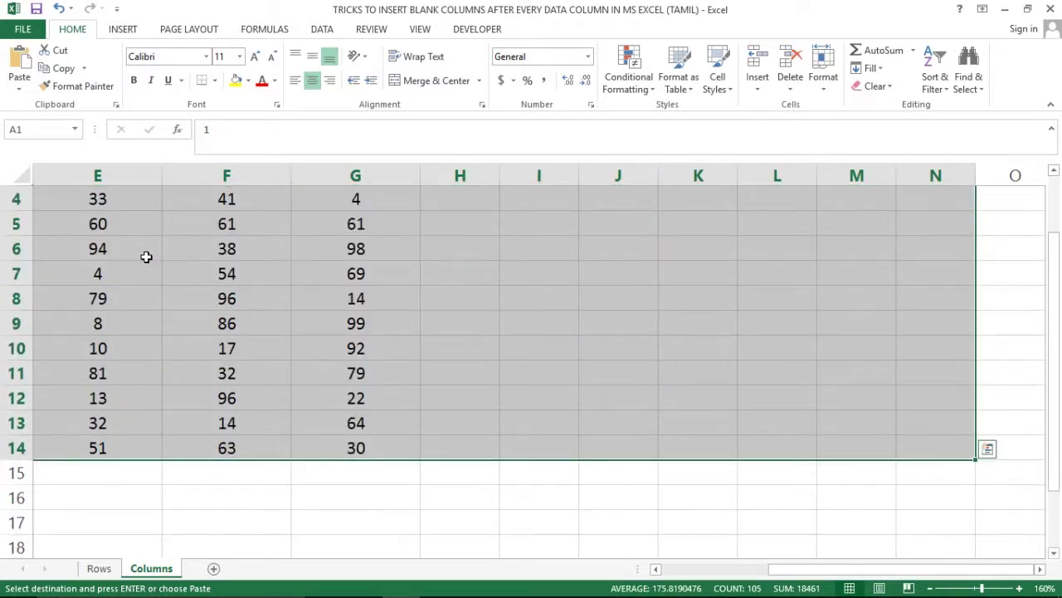
key(ctrl+shift+Right)
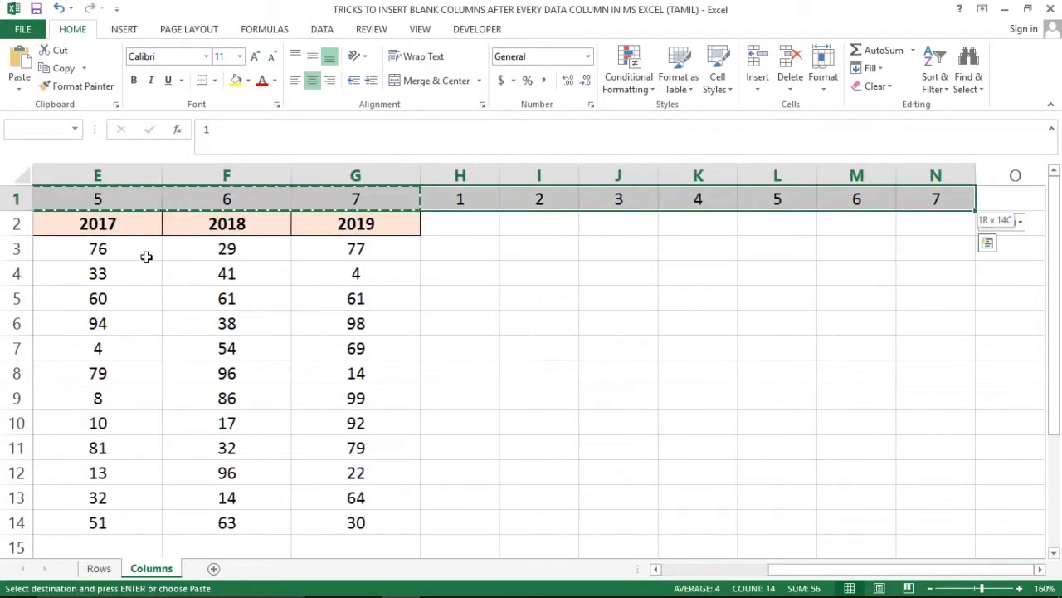
key(ctrl+shift+Down)
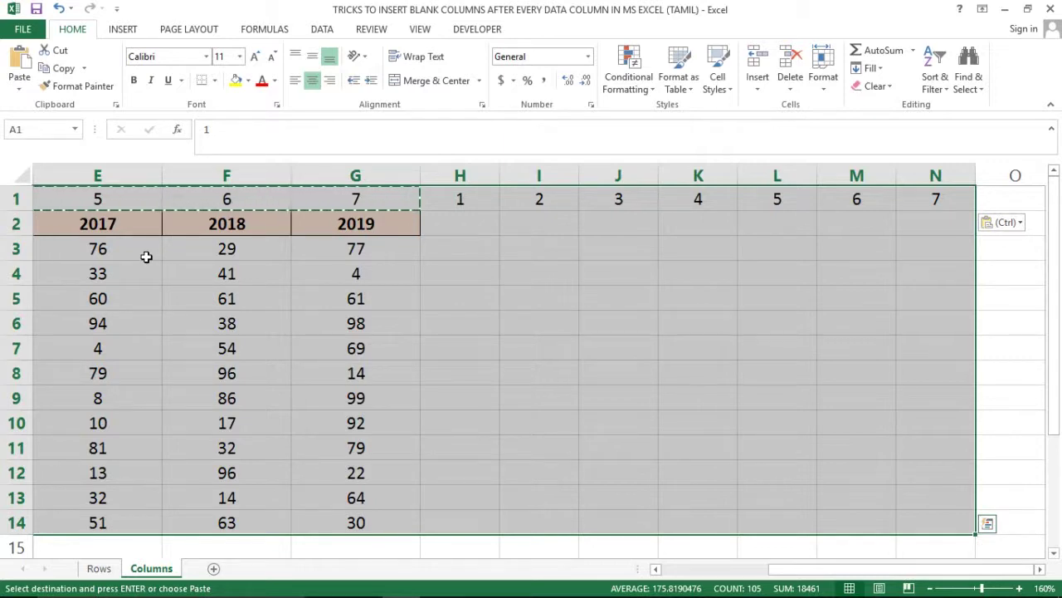
Step: Open Data > Sort for A1:N14 and uncheck 'My data has headers'
click(324, 33)
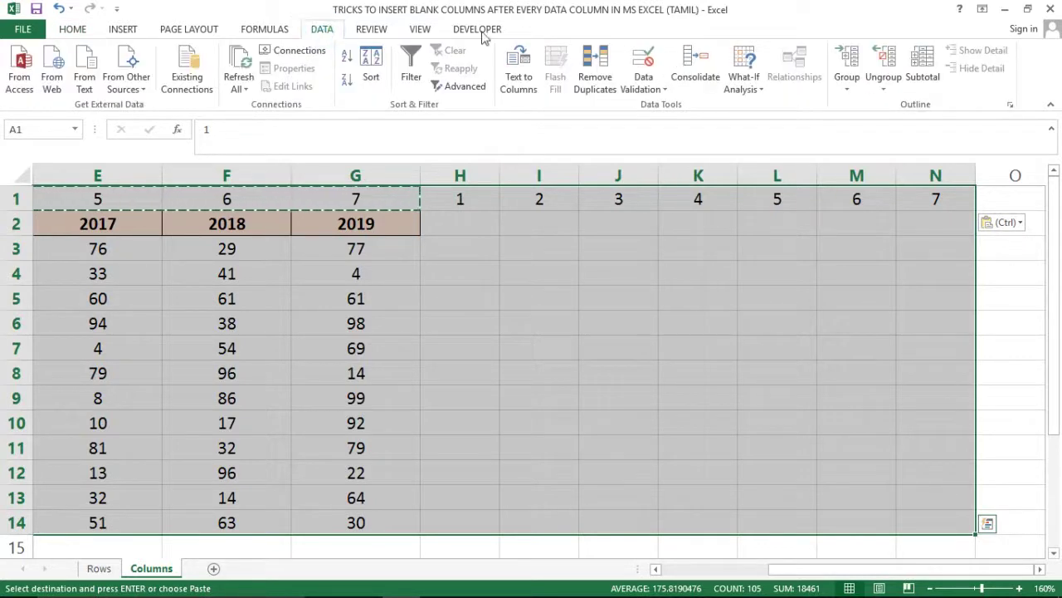
click(367, 75)
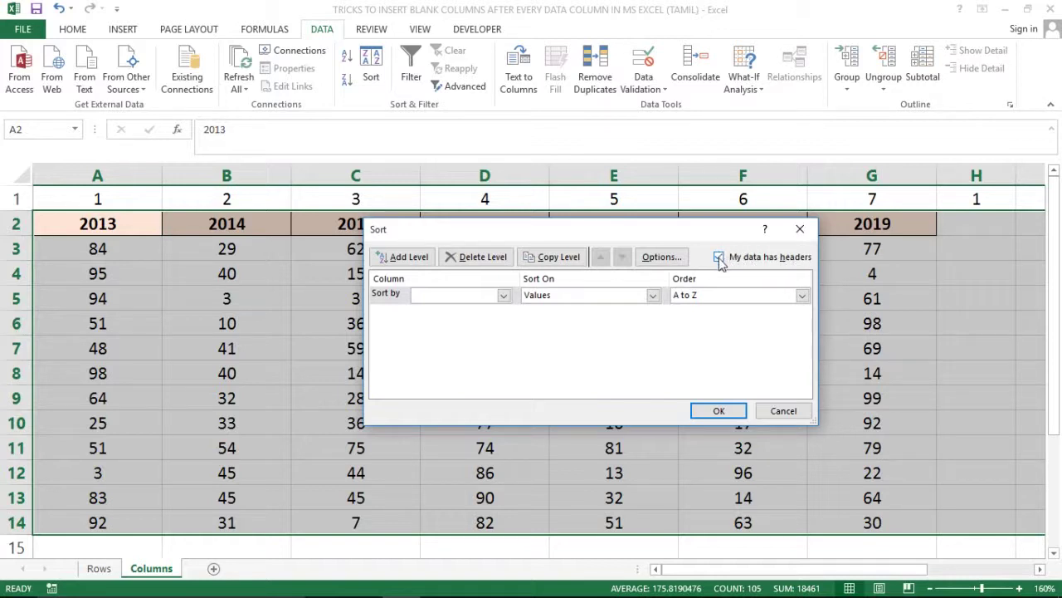
click(719, 257)
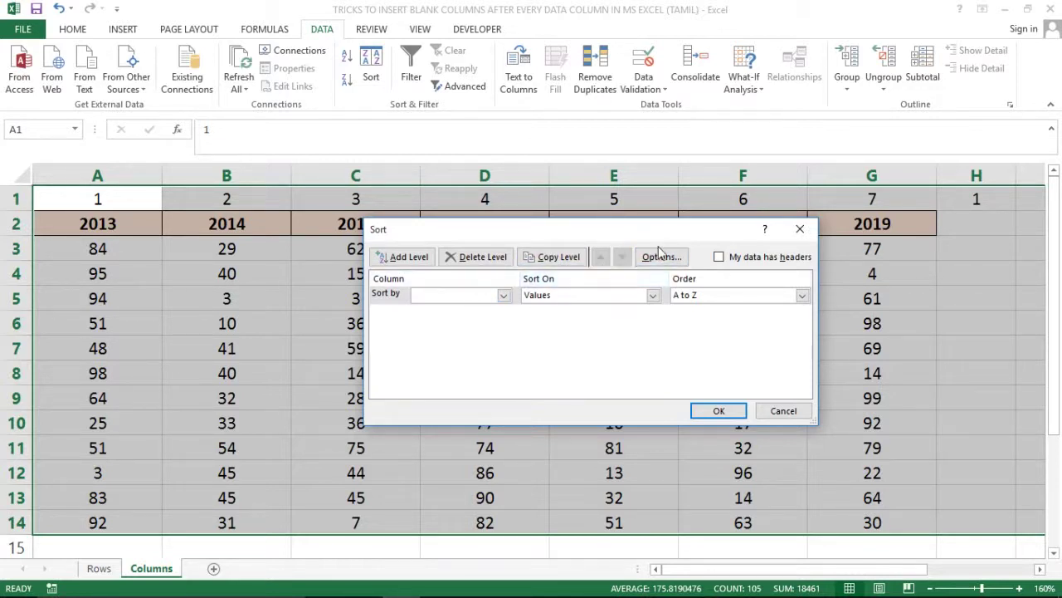
click(503, 296)
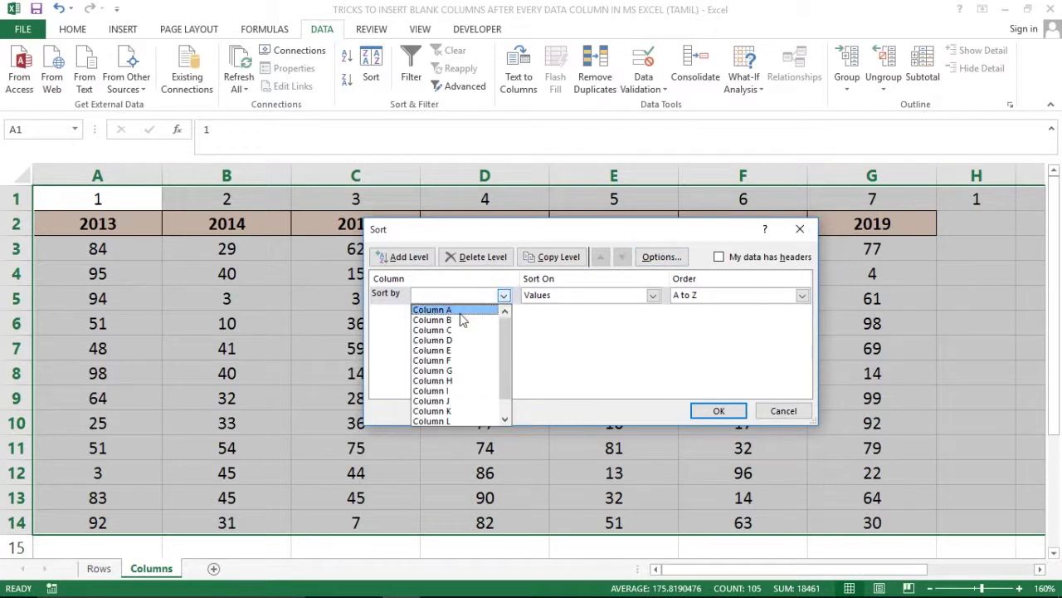
click(555, 332)
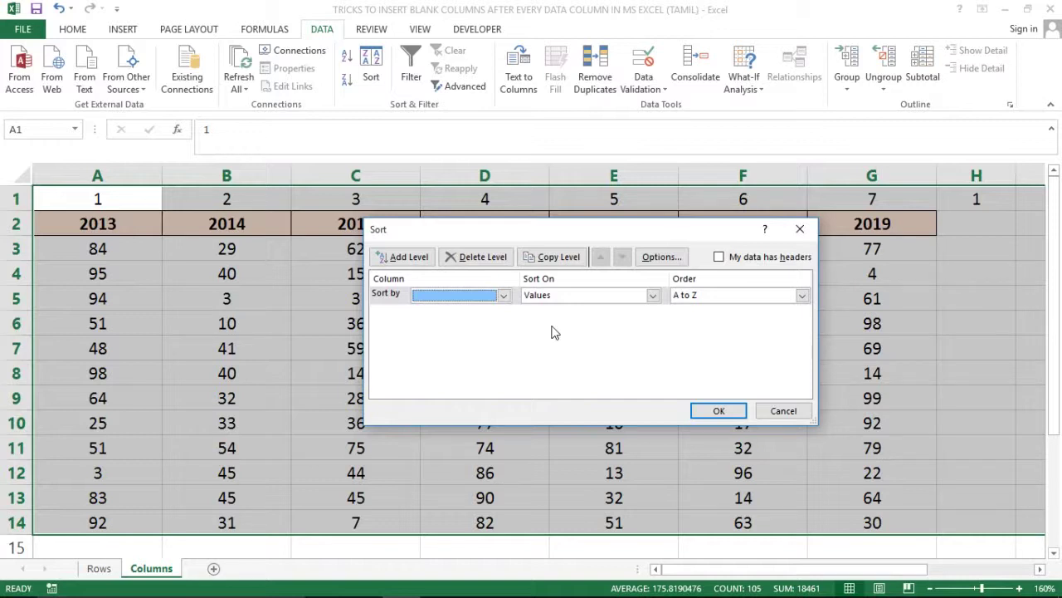
Step: Set the sort to left-to-right orientation, sorting by Row 1
click(673, 258)
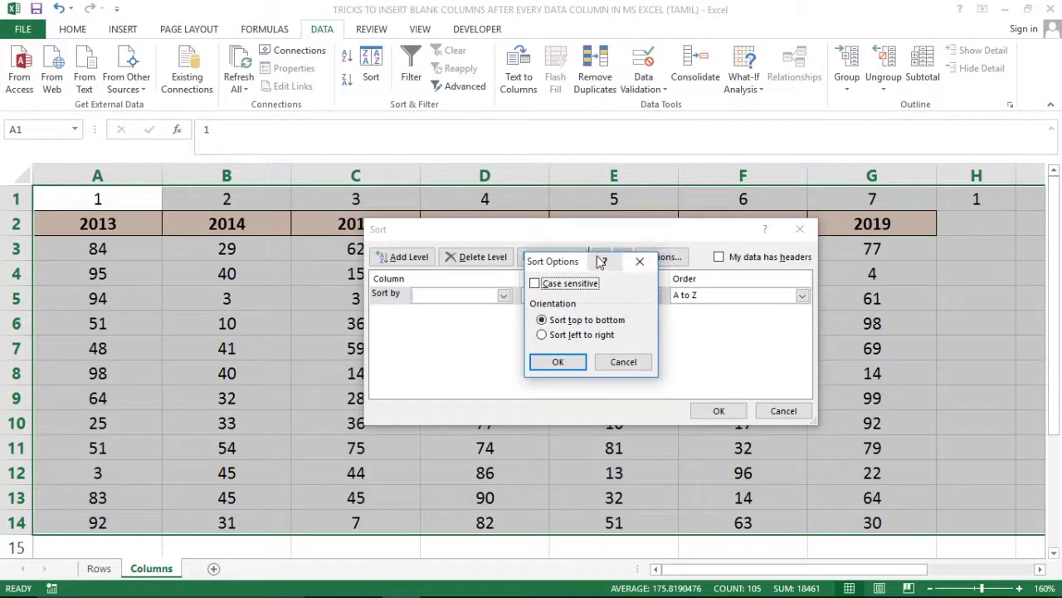
drag(581, 263, 548, 277)
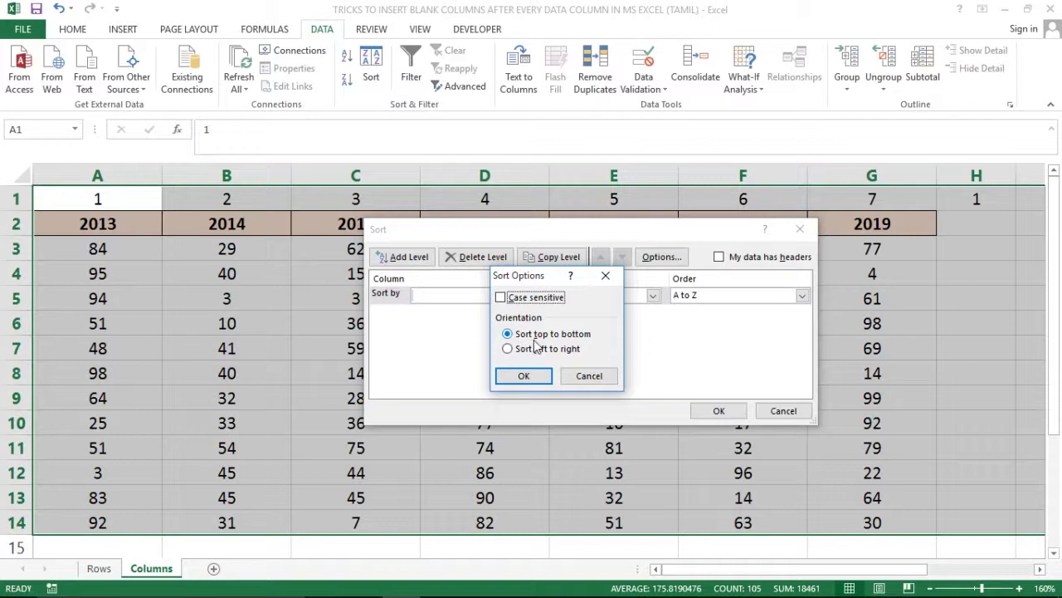
click(508, 350)
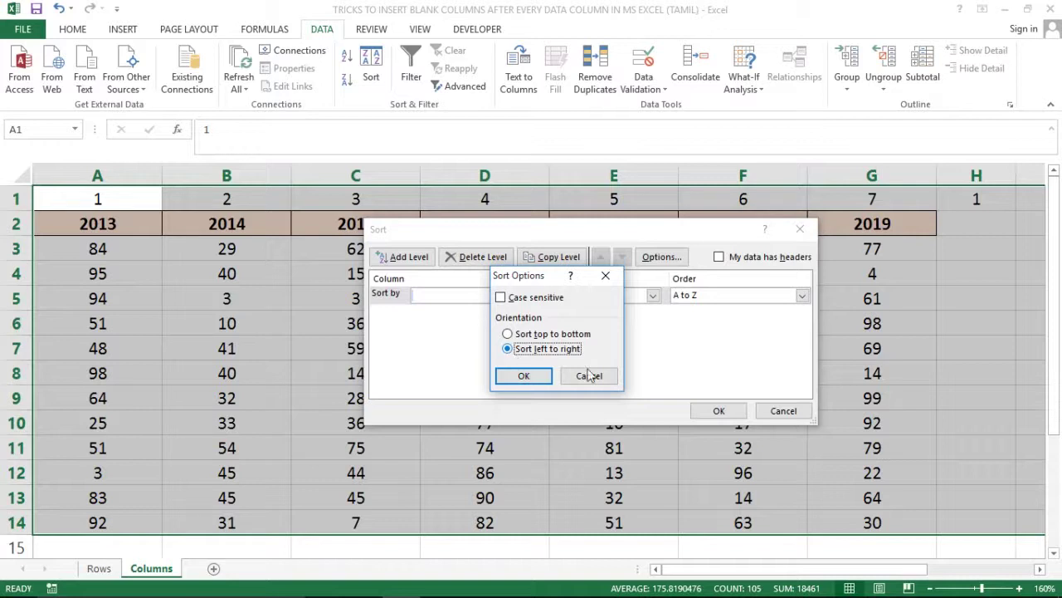
click(525, 378)
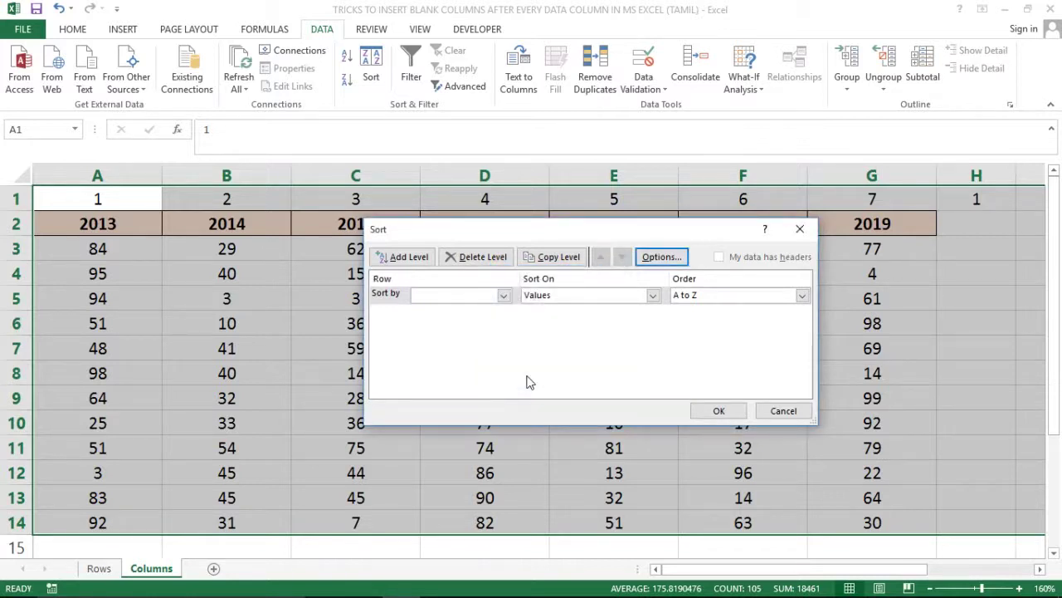
click(504, 297)
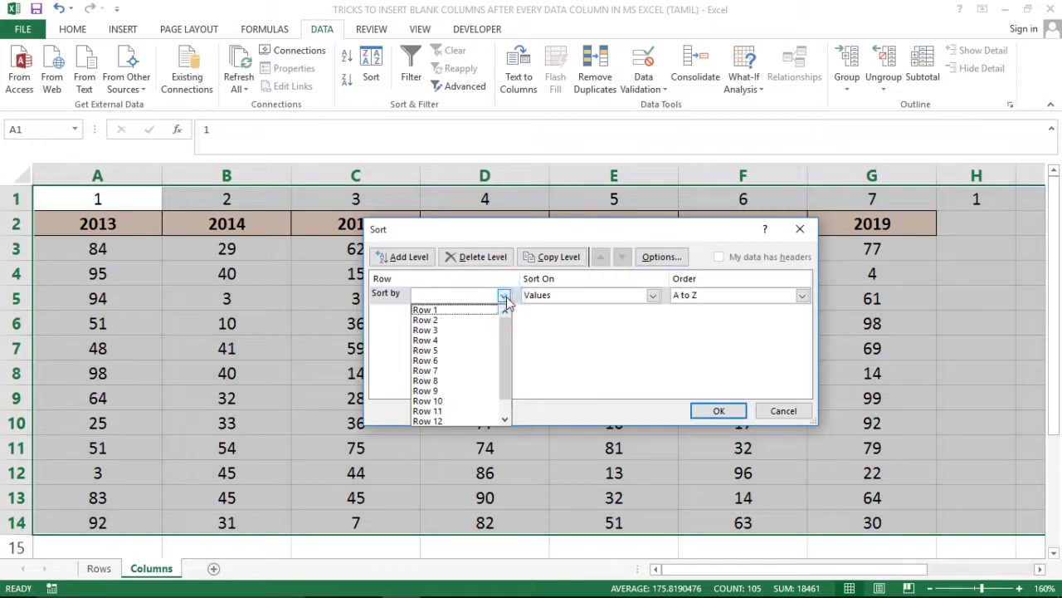
click(419, 310)
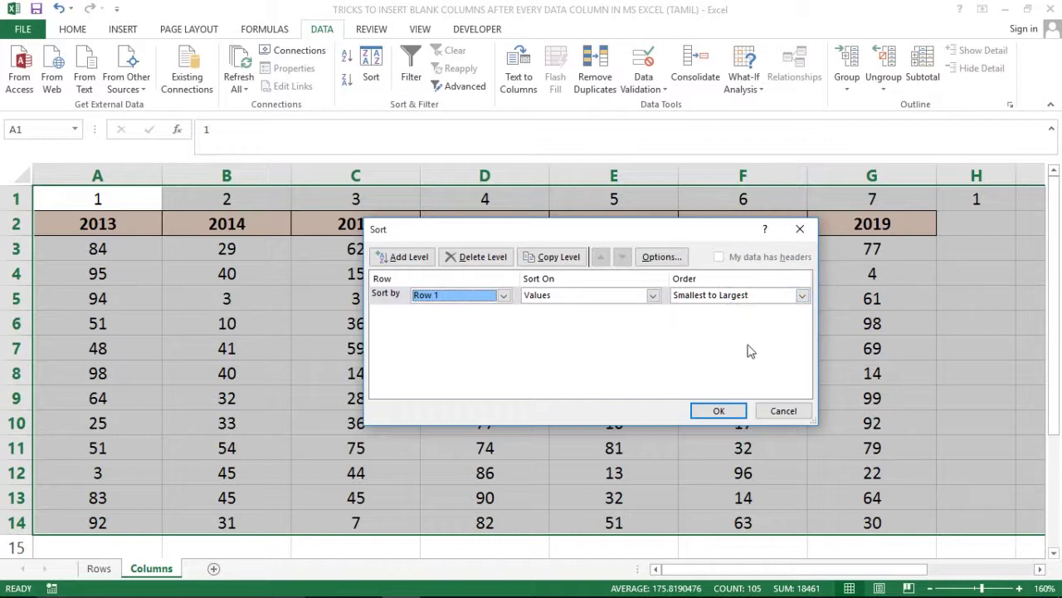
Step: Apply the left-to-right sort and delete helper row 1
click(718, 412)
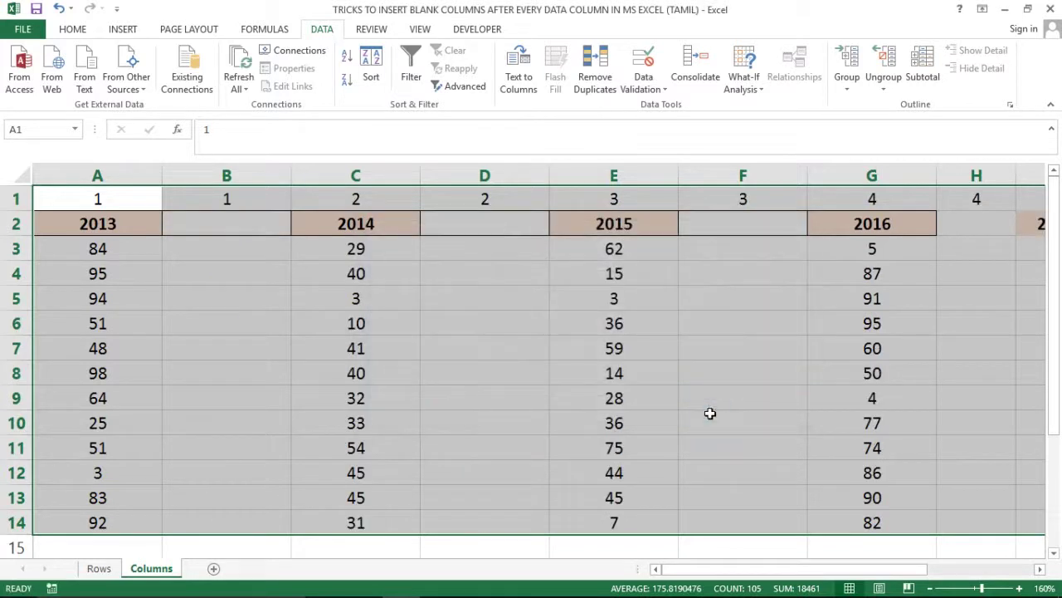
click(217, 219)
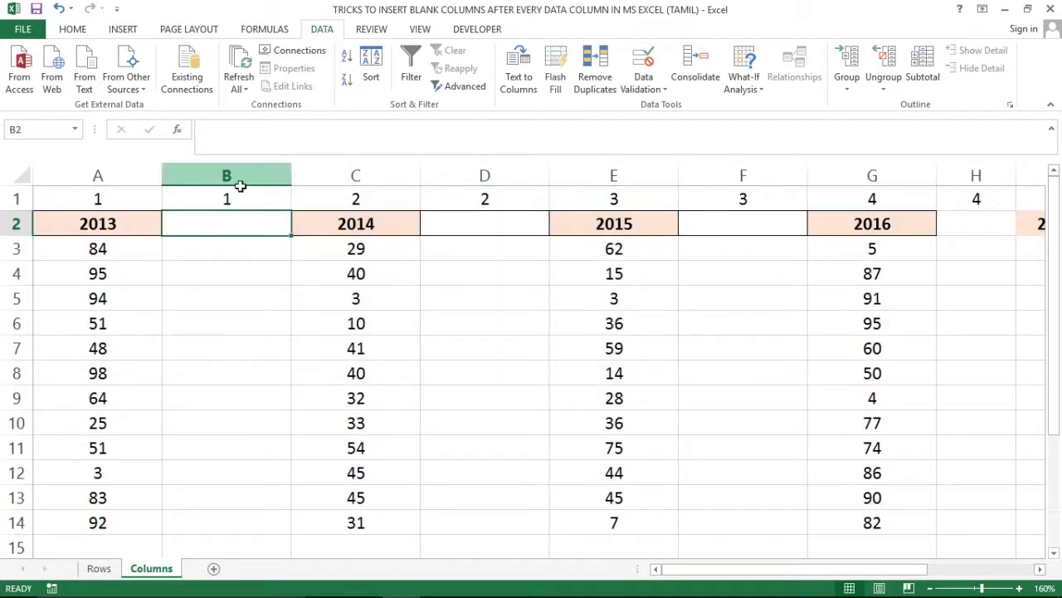
click(228, 195)
key(Left)
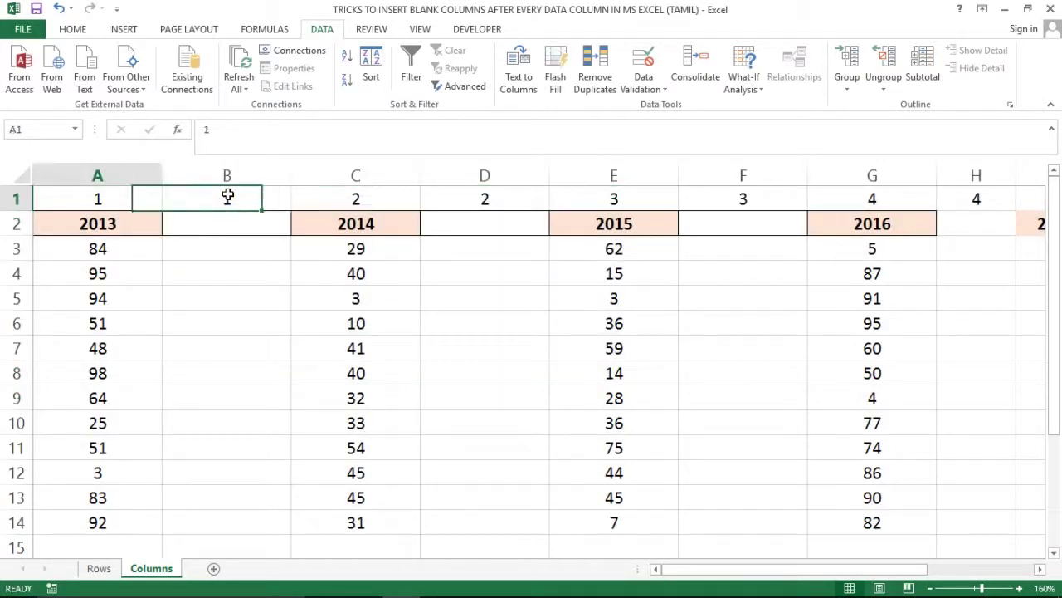
key(ctrl+shift+Right)
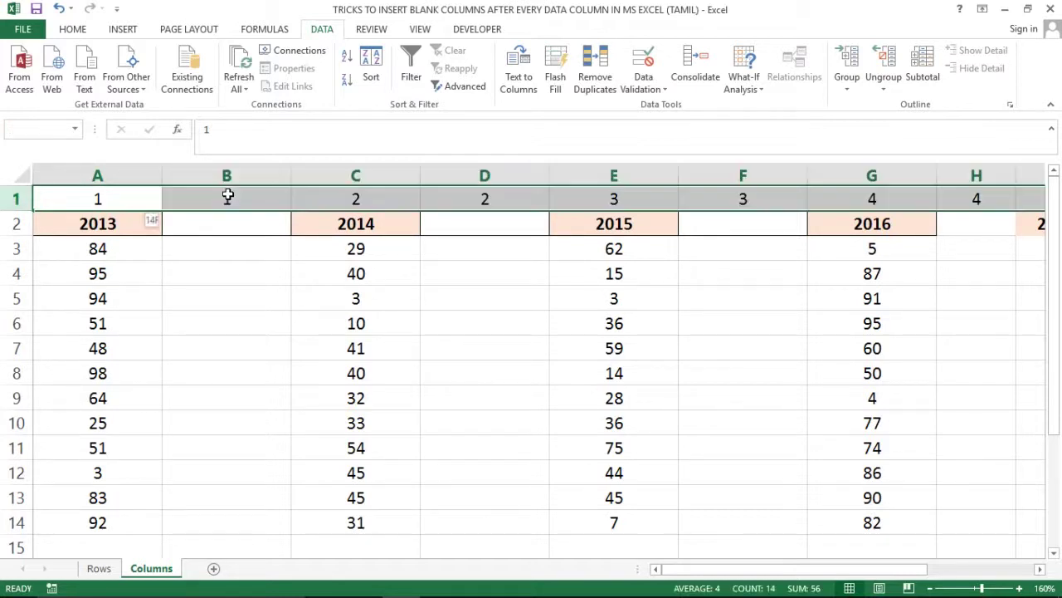
key(ctrl+minus)
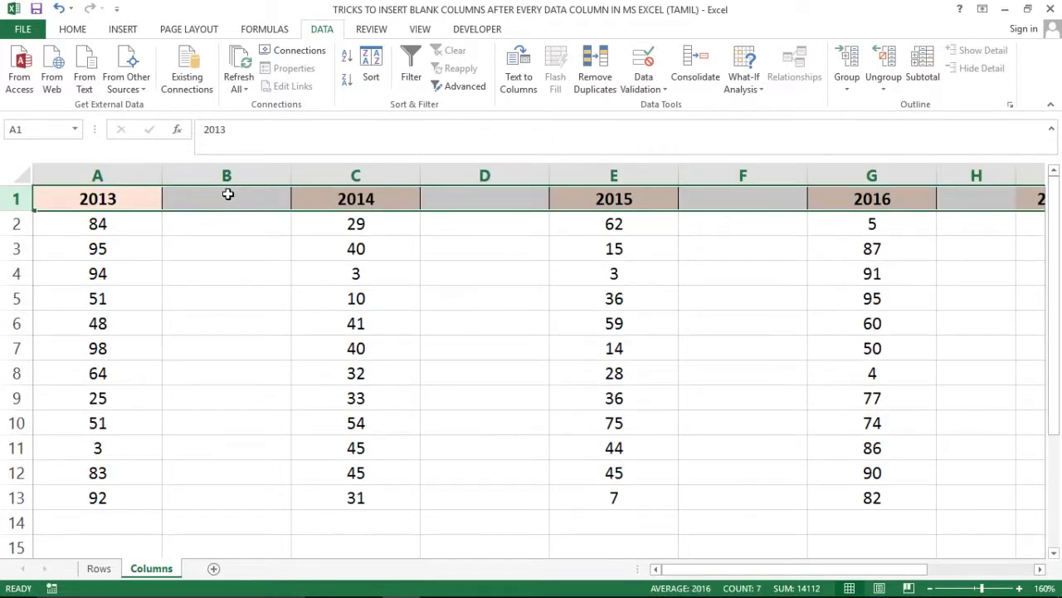
Step: Inspect the single-column spacing along the year headings, then undo the deletion and sort
click(228, 195)
key(Left)
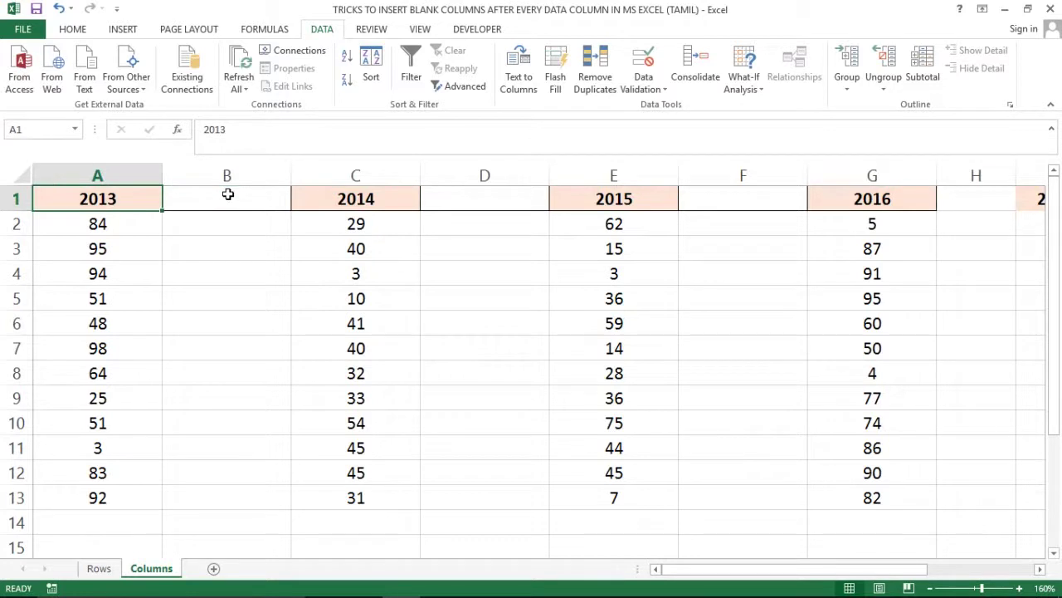
key(Right)
key(Left)
key(Right)
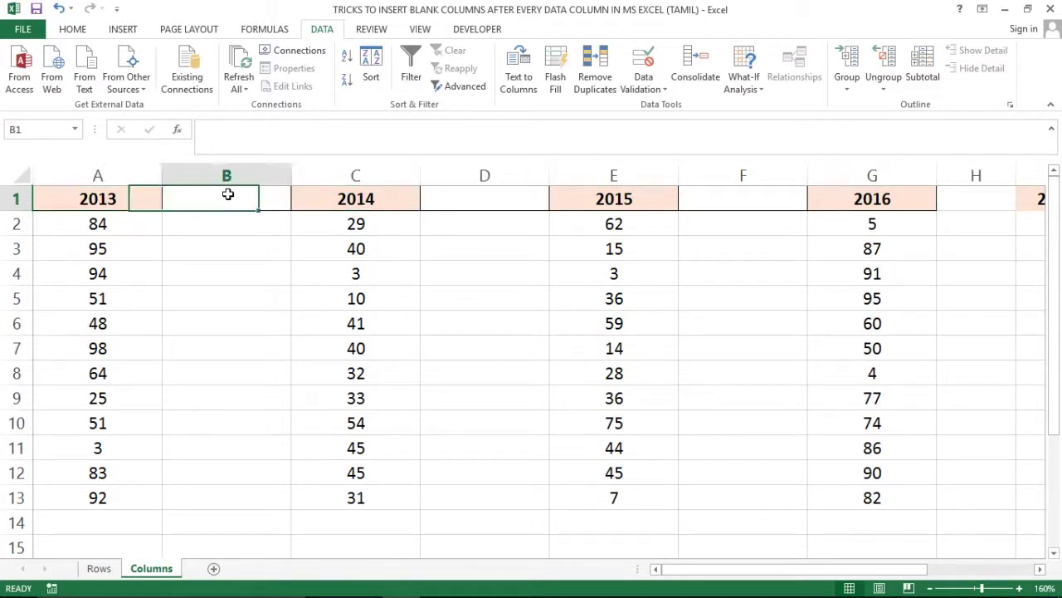
key(Right)
key(Left)
key(Right)
key(Right)
key(Right)
key(Left)
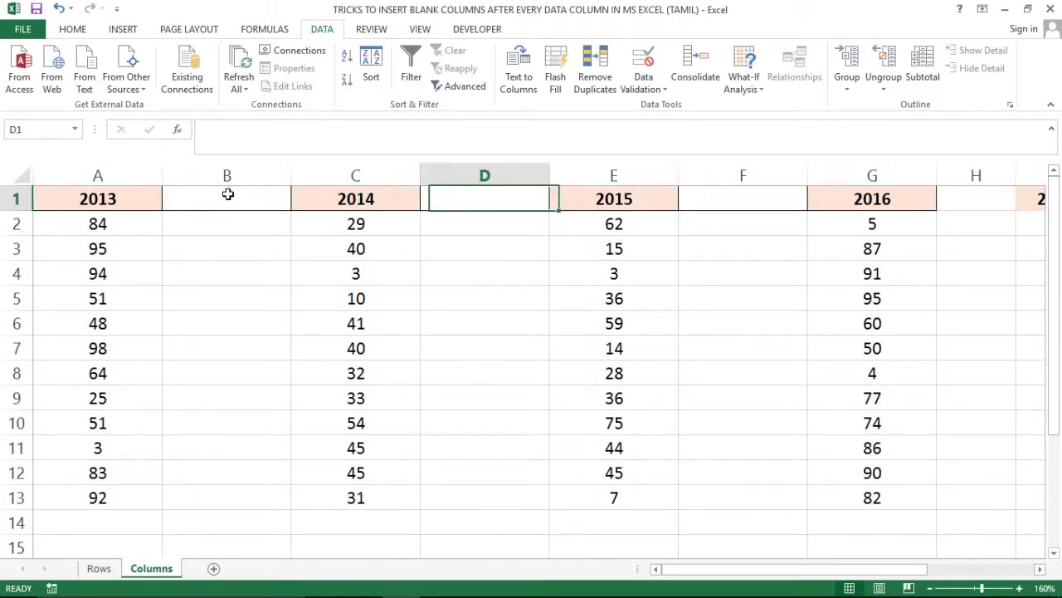
key(Left)
key(Left)
key(Right)
key(Right)
key(Right)
key(Right)
key(Right)
key(Right)
key(Right)
key(Right)
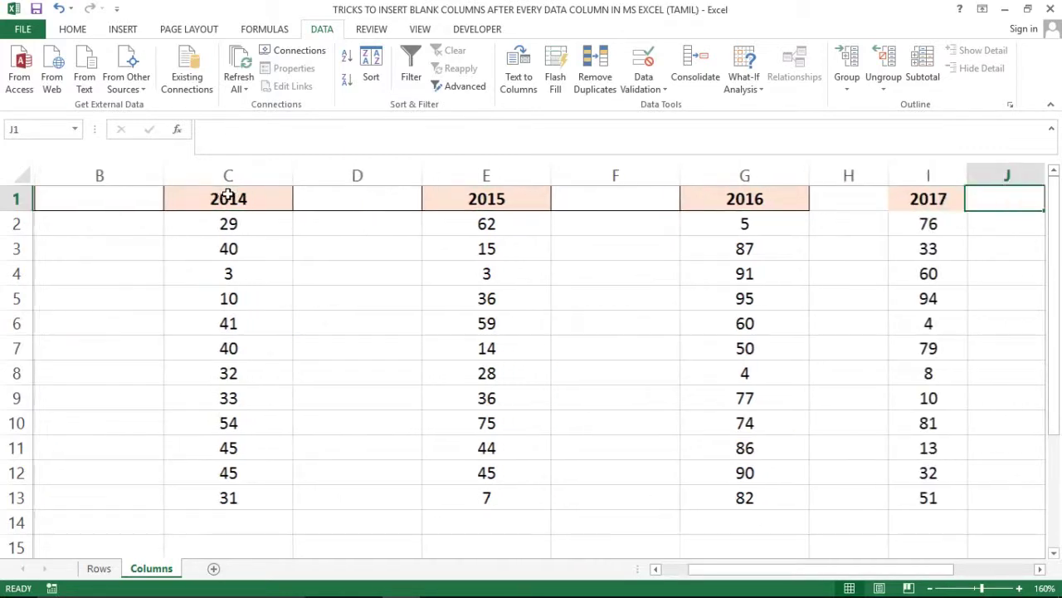
key(Right)
key(Right)
key(Right)
key(Right)
key(Right)
key(Left)
key(Left)
key(Left)
key(Left)
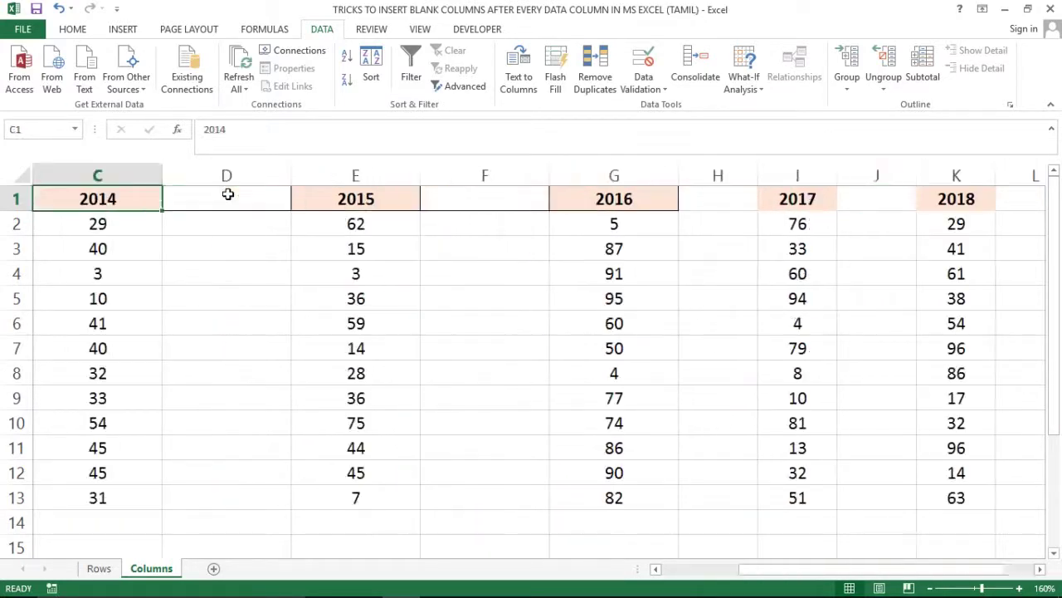
key(Left)
key(Left)
key(ctrl+z)
key(ctrl+z)
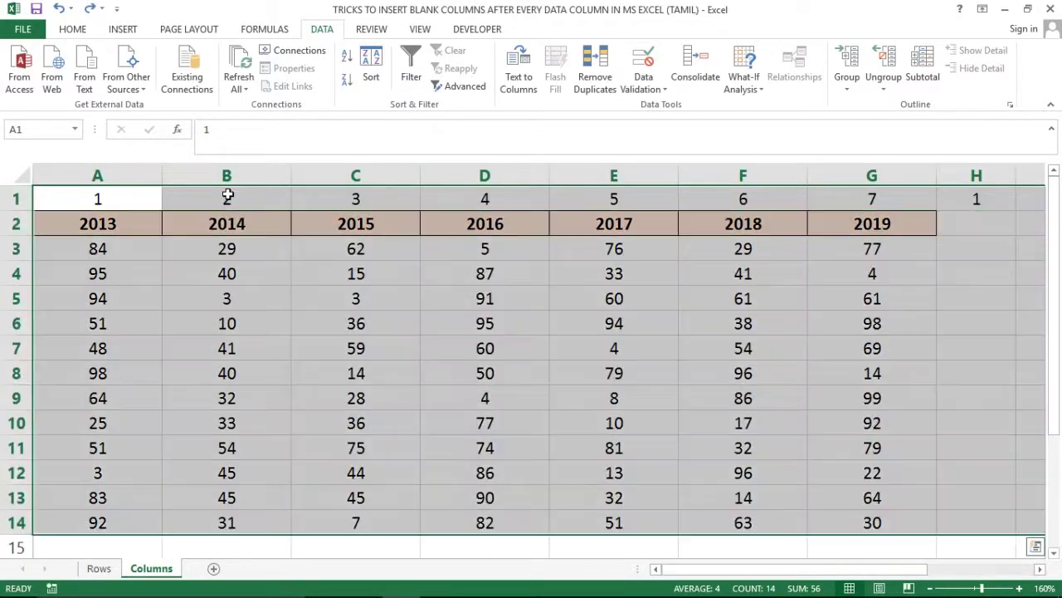
Step: Copy helper numbers 1–7 from H1:N1 and paste a third run into O1:U1
key(ctrl+Home)
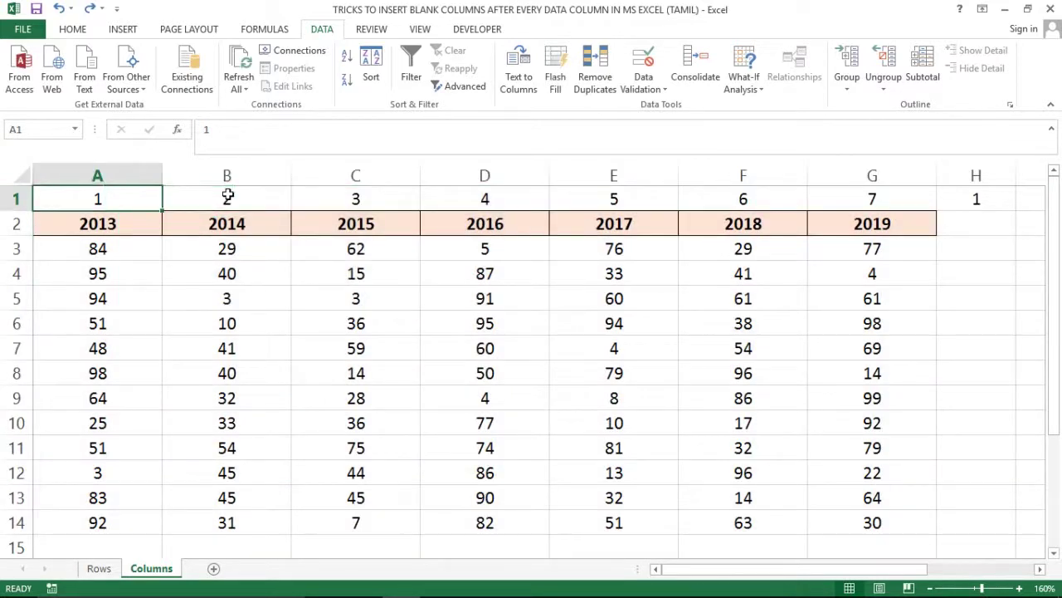
key(ctrl+Right)
key(Left)
key(Left)
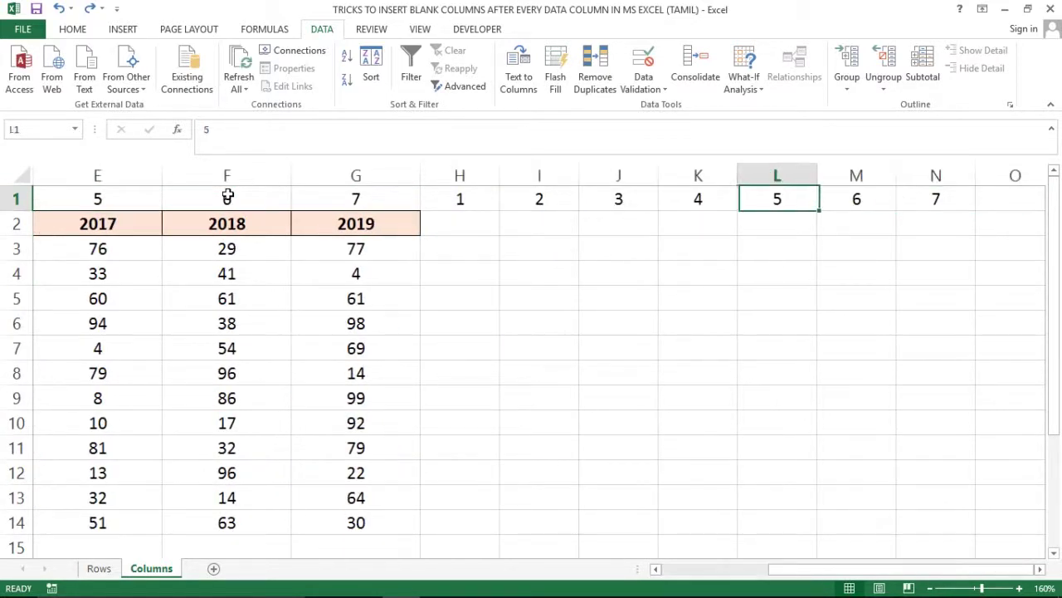
key(Left)
key(Left)
key(Left)
key(shift+Right)
key(shift+Right)
key(shift+Right)
key(shift+Right)
key(shift+Right)
key(shift+Right)
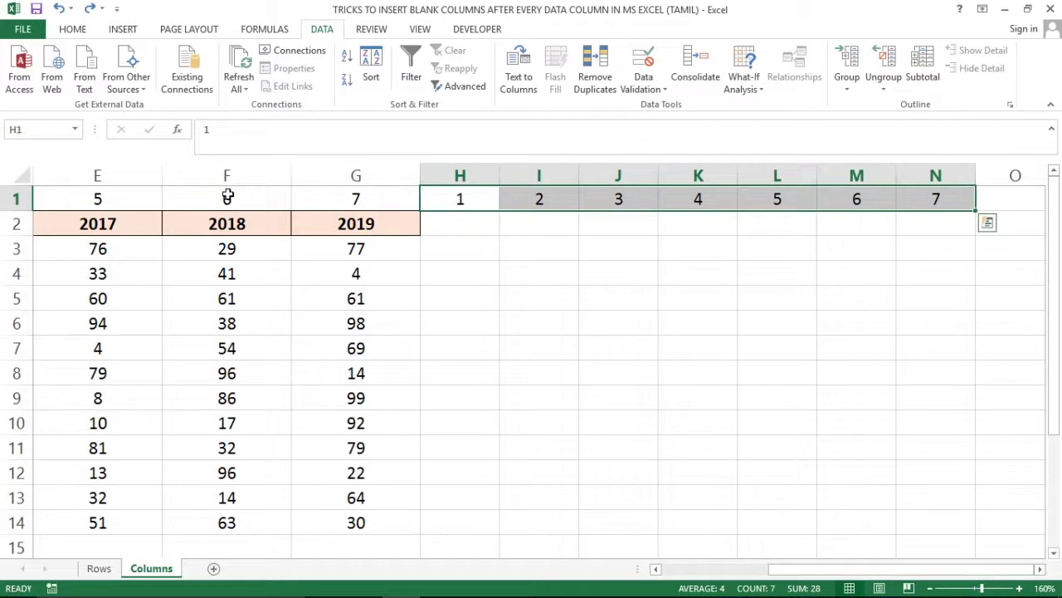
key(ctrl+c)
key(Right)
key(Right)
key(Right)
key(Right)
key(Right)
key(Right)
key(Right)
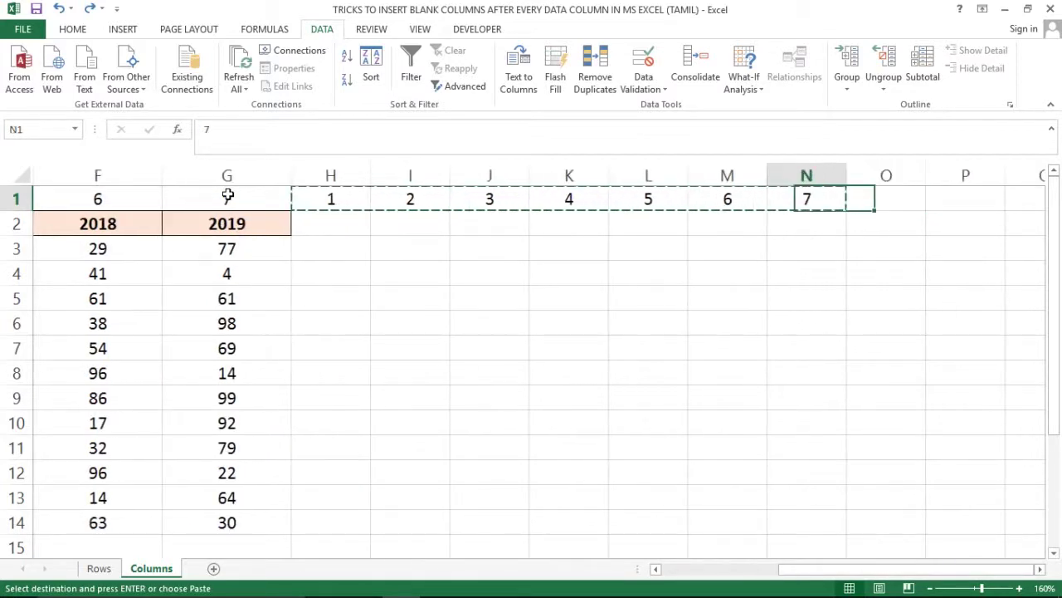
key(ctrl+v)
Step: Select the block A1:U14 and open Sort with Alt+A+S
key(Left)
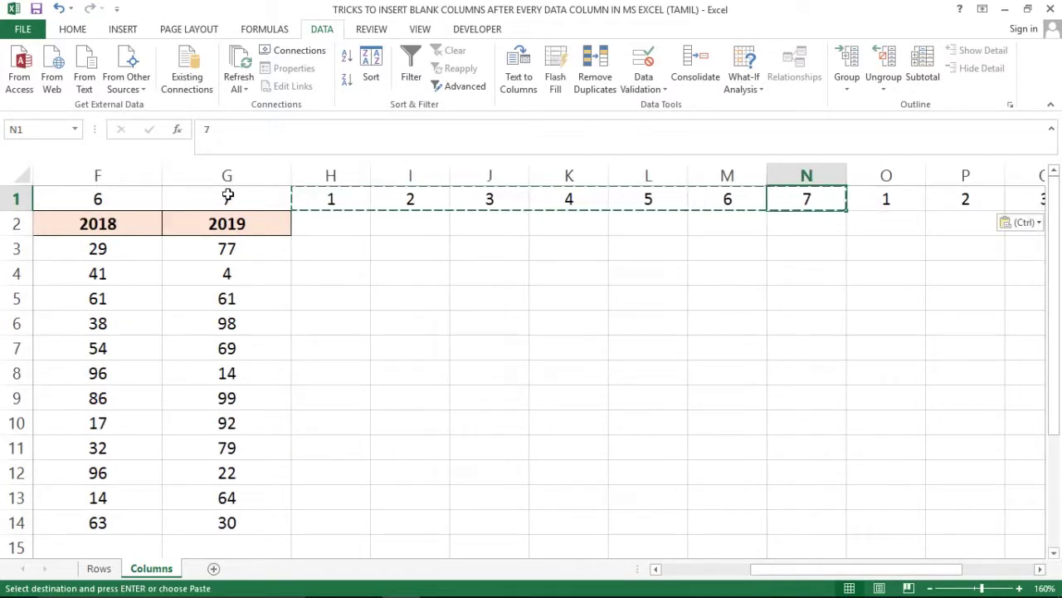
key(ctrl+Home)
key(ctrl+shift+Right)
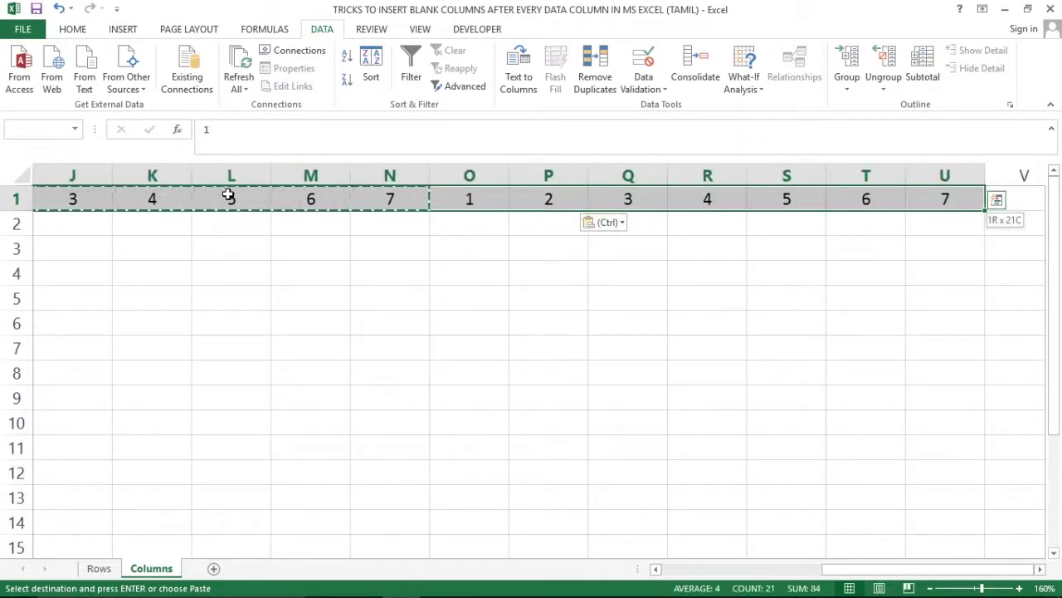
key(ctrl+shift+Down)
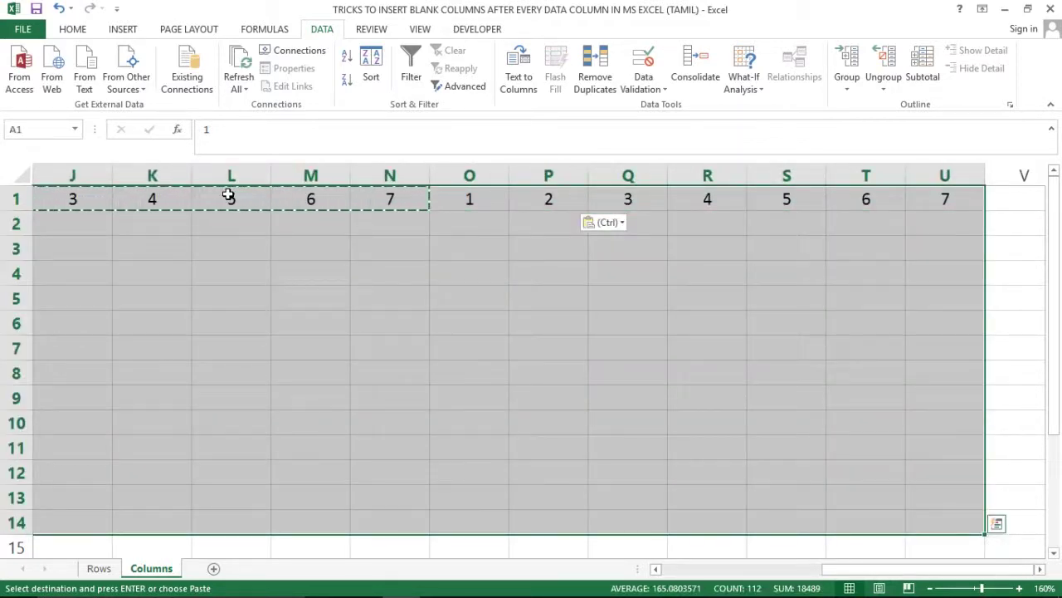
key(alt)
key(a)
key(s)
key(s)
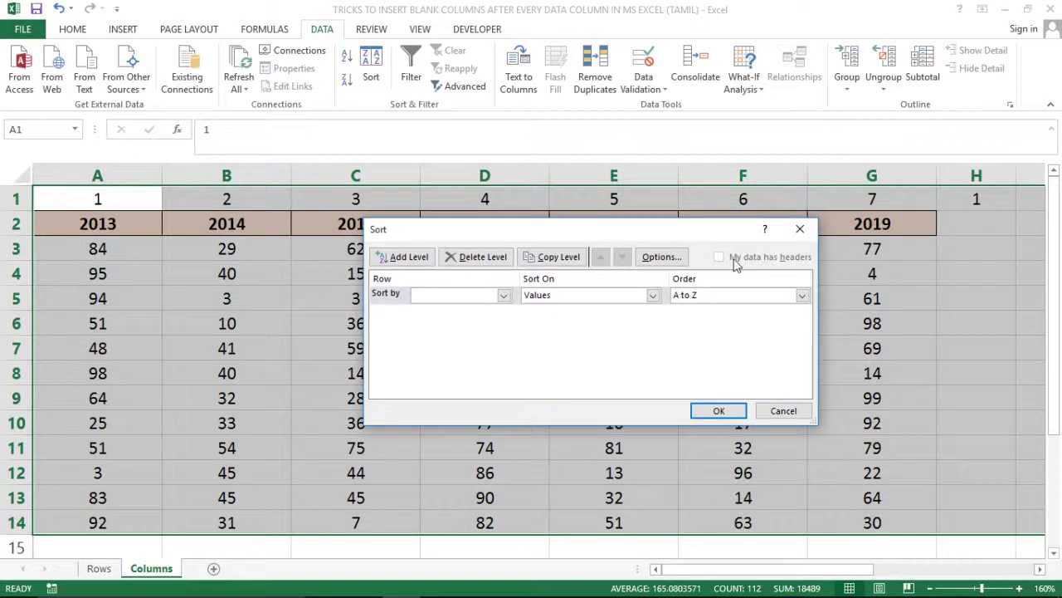
Step: Sort A1:U14 left to right by Row 1, smallest to largest
click(666, 266)
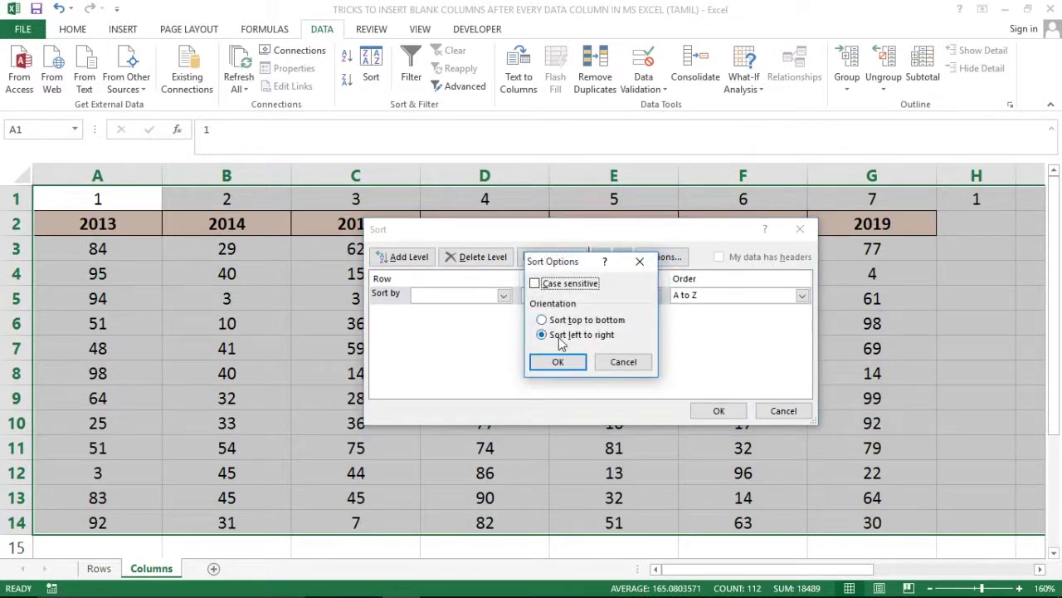
click(614, 363)
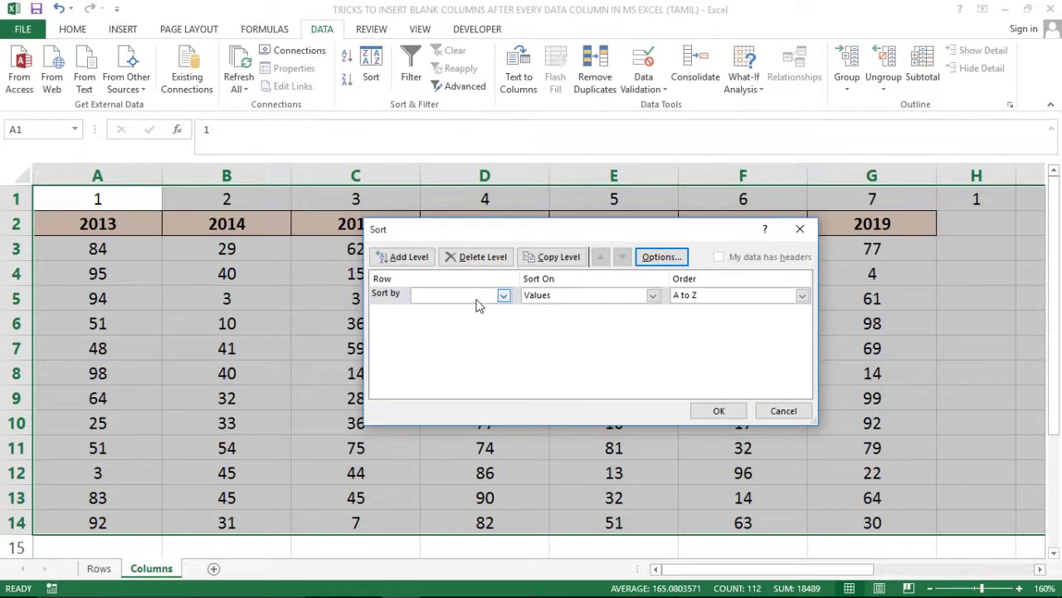
click(501, 297)
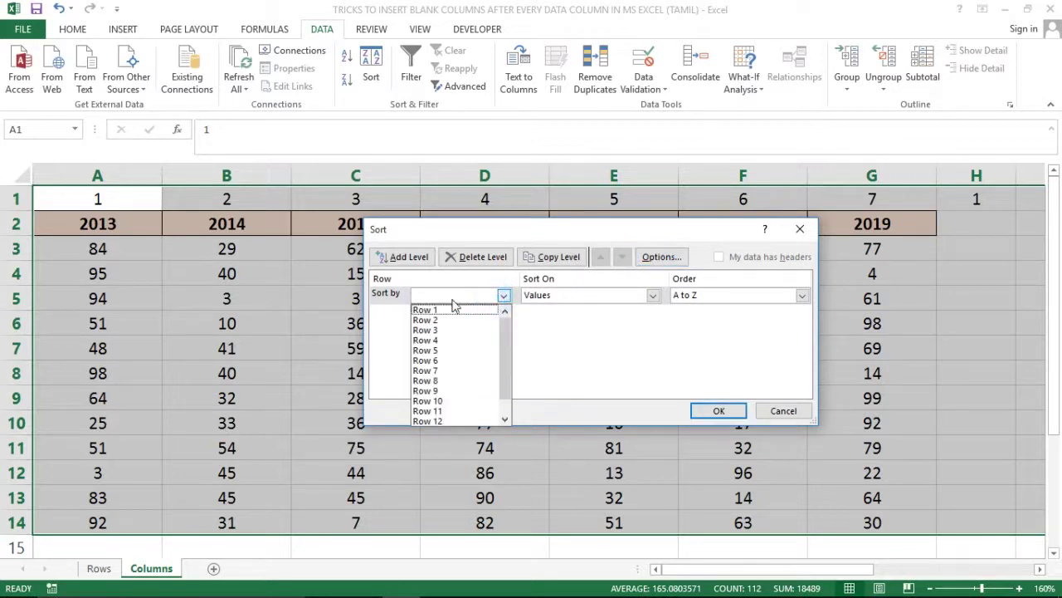
click(426, 310)
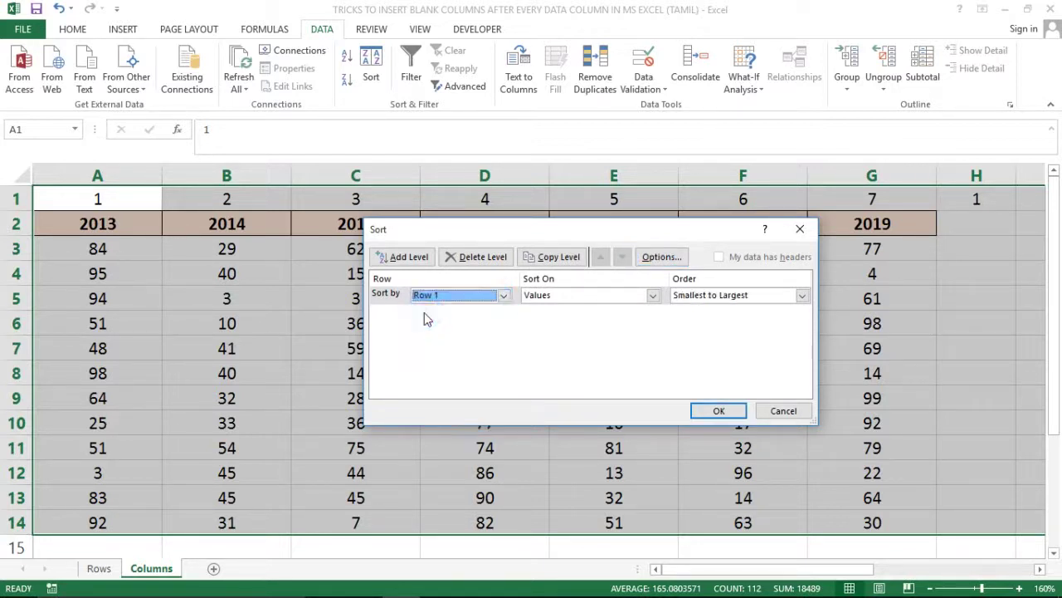
click(734, 413)
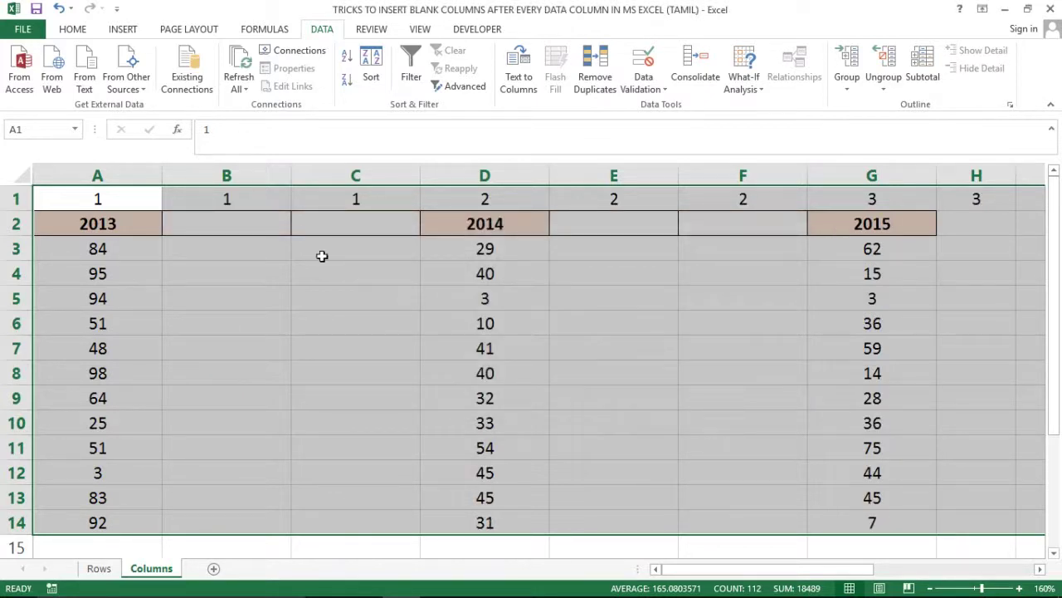
click(310, 255)
click(197, 194)
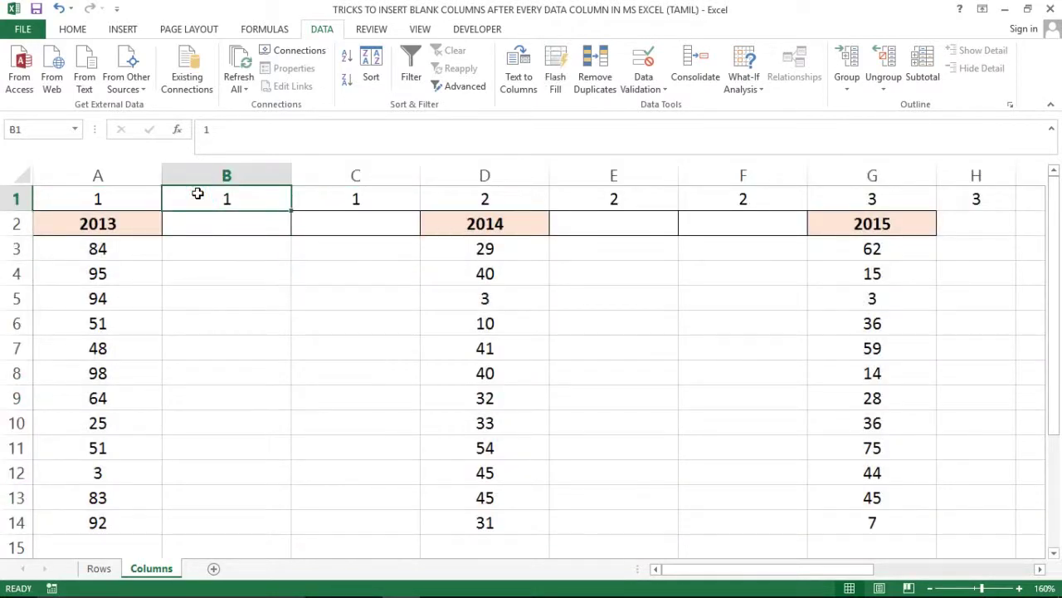
Step: Delete helper row 1 and check headings 2013–2019 now sit three columns apart
key(shift+space)
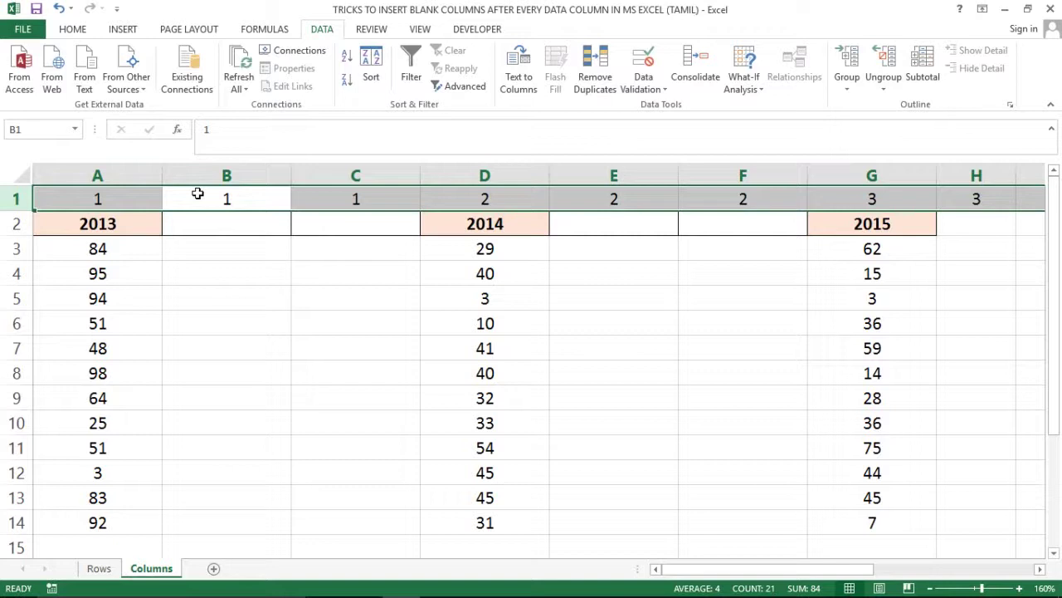
key(ctrl+minus)
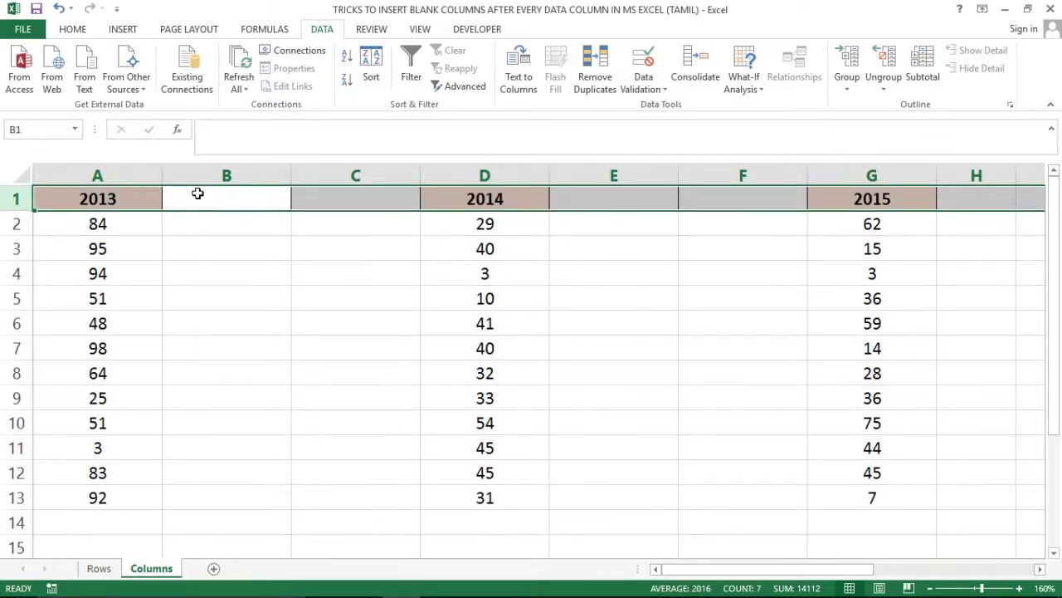
click(197, 194)
key(Left)
key(ctrl+Right)
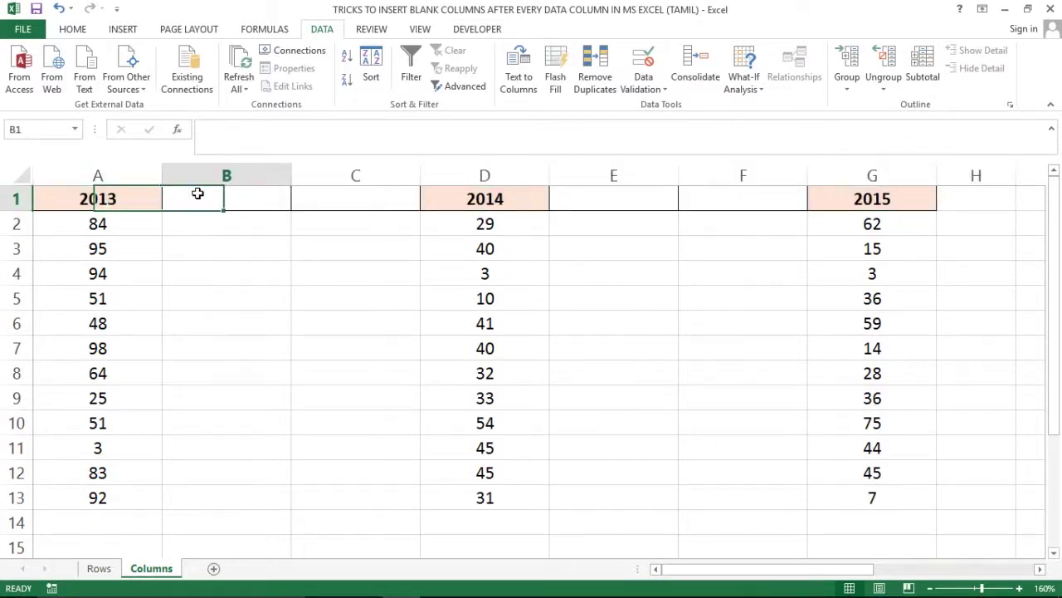
key(ctrl+Right)
key(ctrl+Right)
key(ctrl+Right)
key(Right)
key(Right)
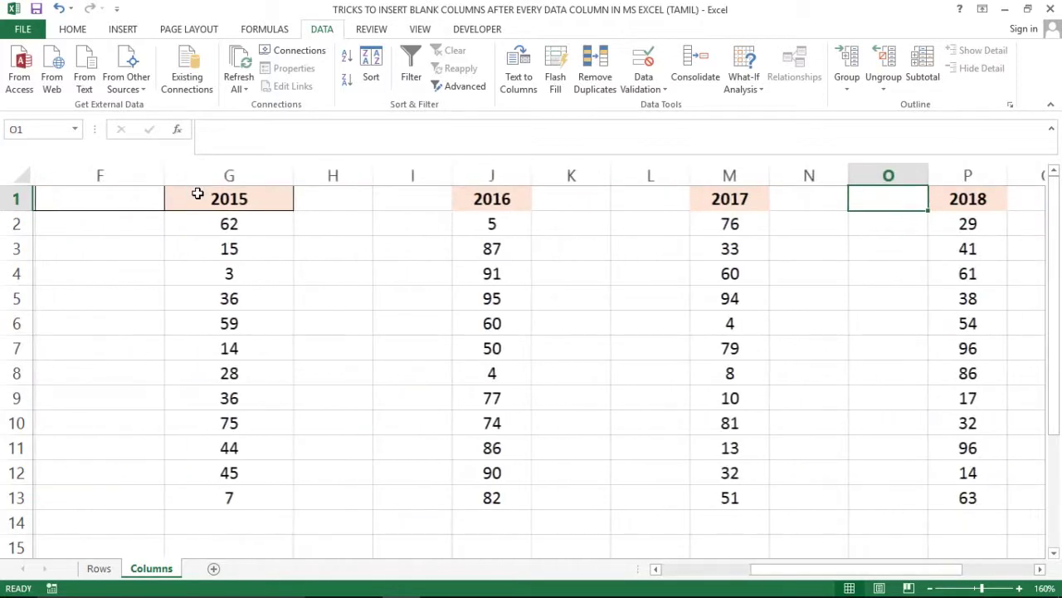
key(ctrl+Left)
key(Right)
key(Right)
key(Right)
key(Right)
key(Right)
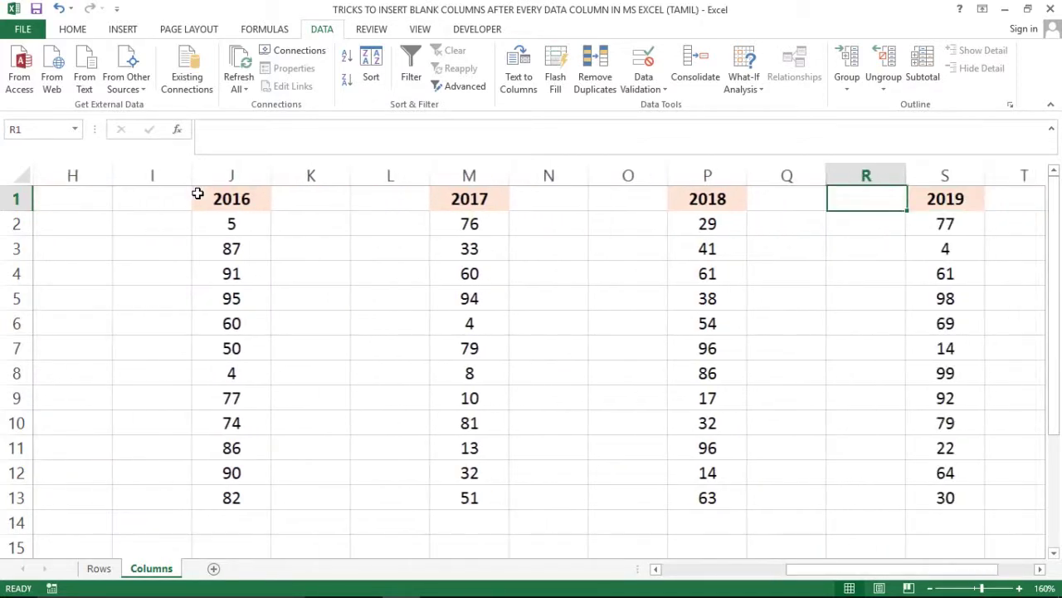
key(Left)
key(Left)
key(Right)
key(Right)
key(Right)
key(Right)
key(Right)
key(Left)
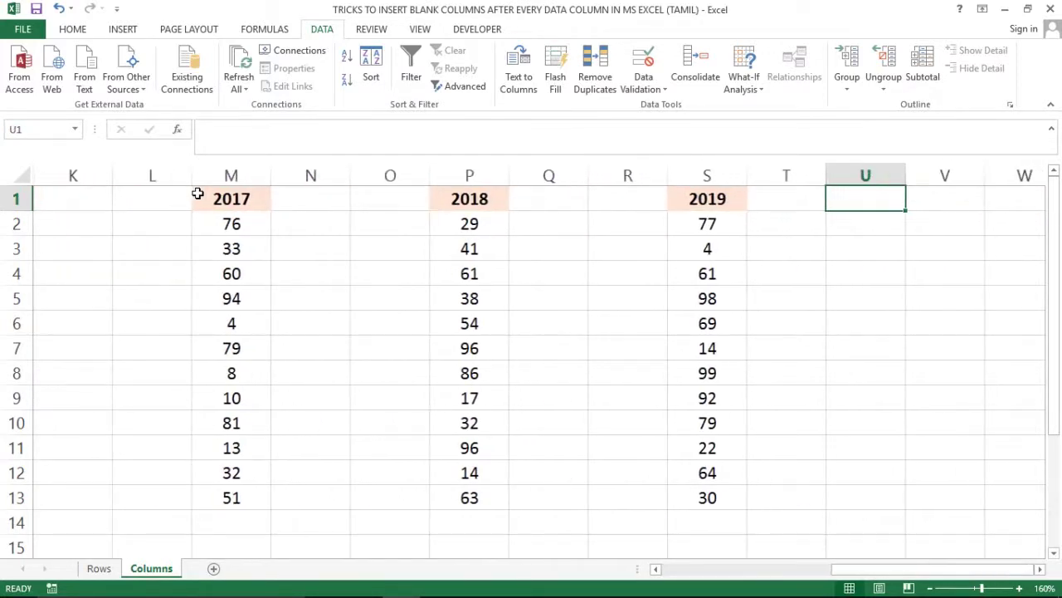
key(Left)
key(Left)
key(Left)
key(ctrl+Home)
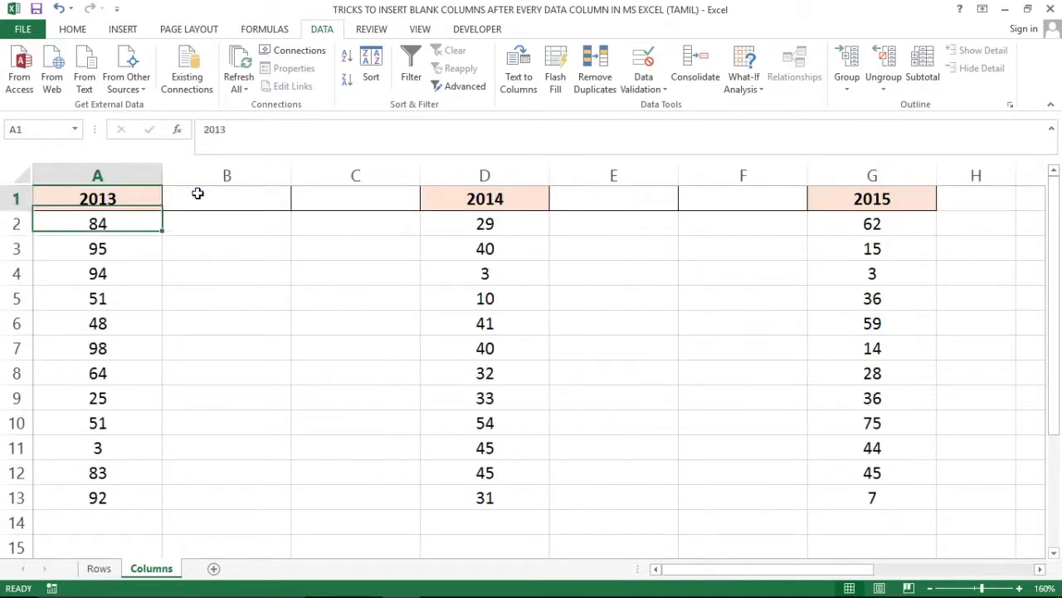
Step: Inspect the 2013 column values and the blank columns beside them
key(Down)
key(Down)
key(Up)
key(Up)
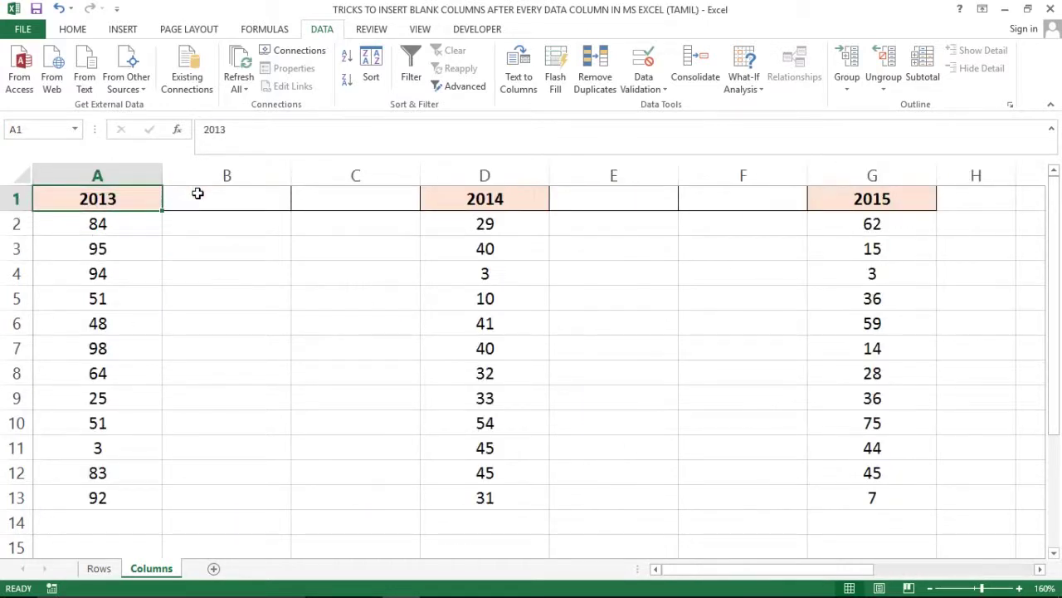
key(Right)
key(Right)
key(Right)
key(Right)
key(Right)
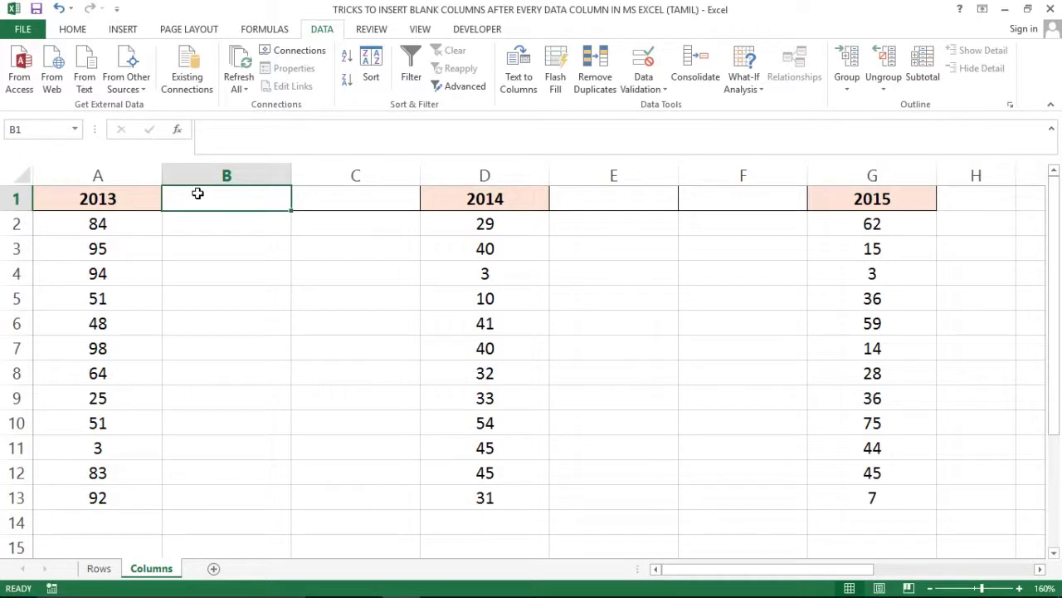
key(Left)
key(Down)
key(Down)
key(ctrl+Up)
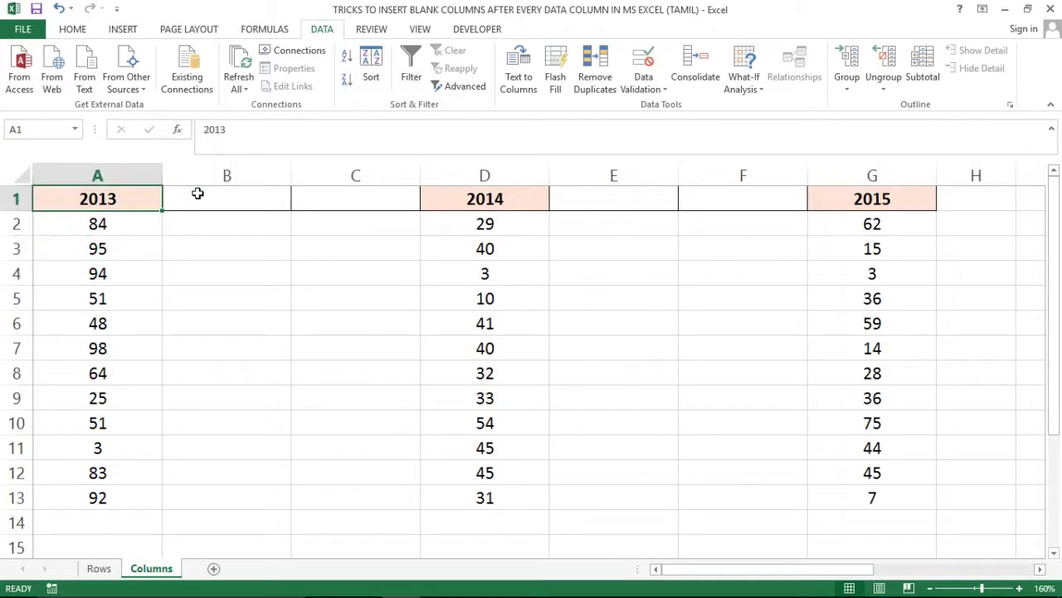
click(147, 264)
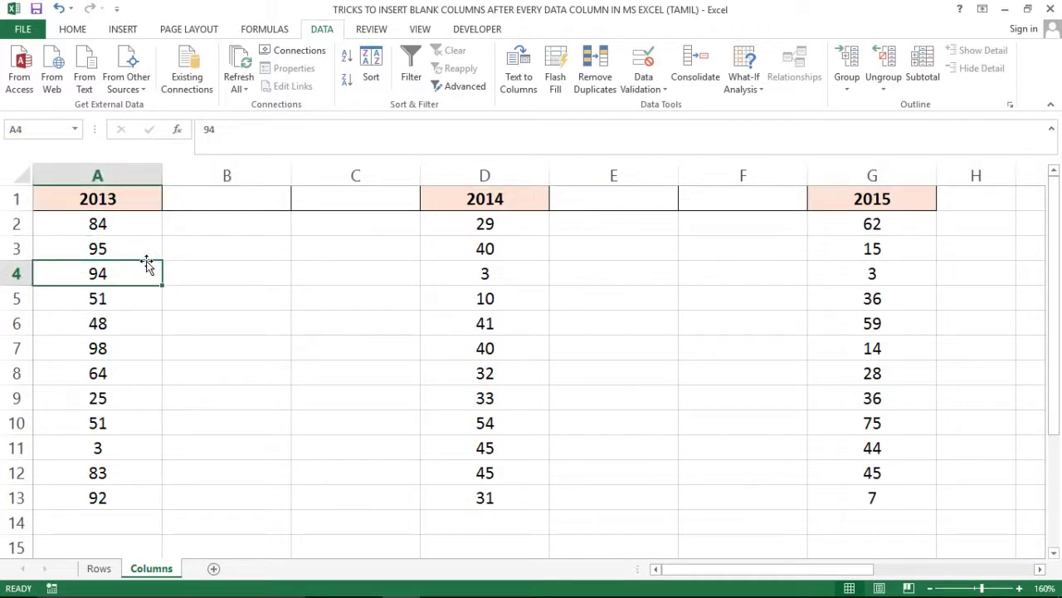
click(238, 298)
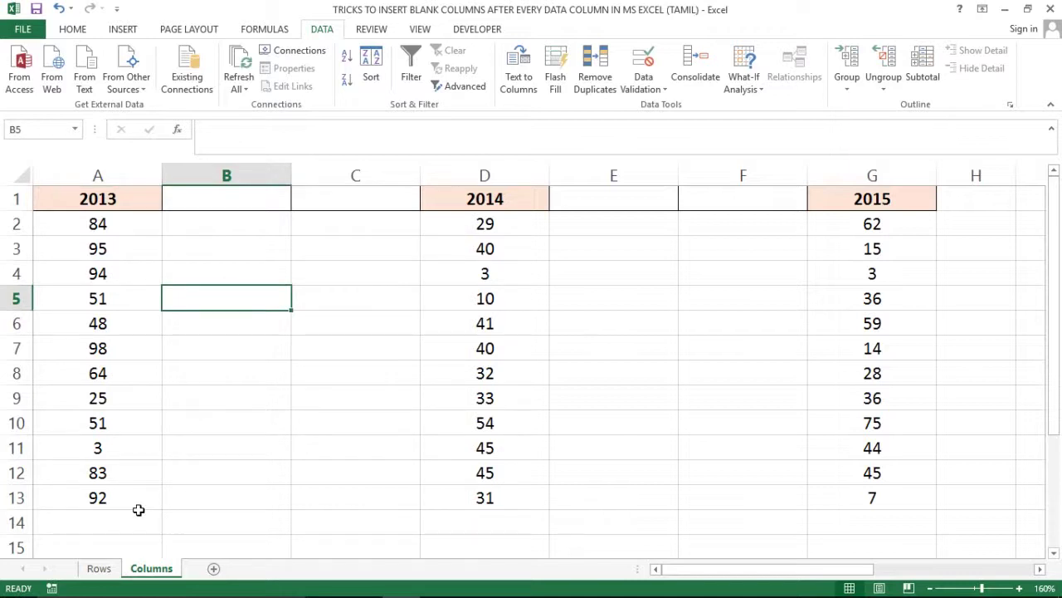
key(ctrl+Up)
key(Left)
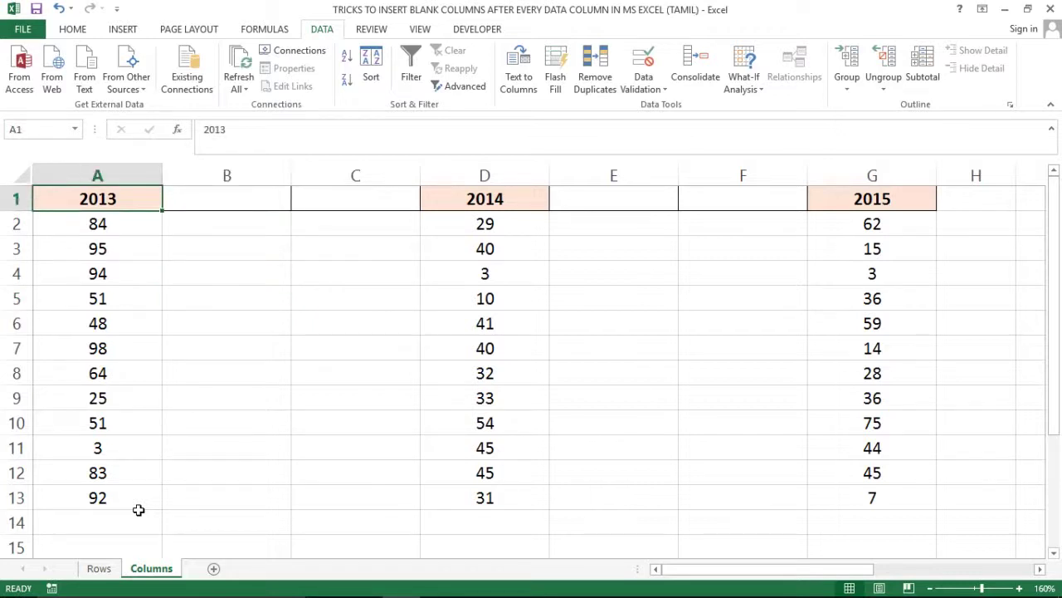
key(Down)
key(Down)
key(Up)
key(Up)
key(Down)
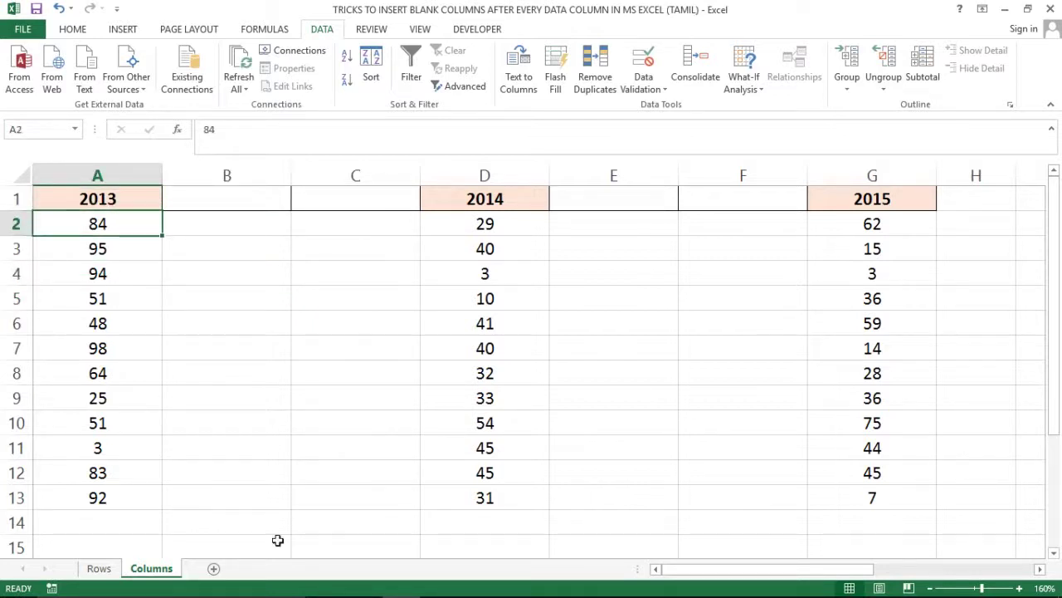